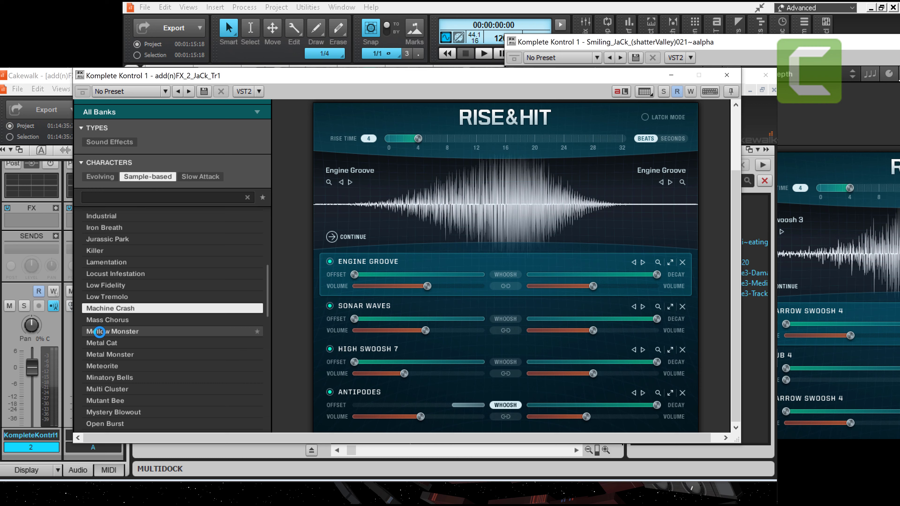
Step: Audition the sample-based Rise & Hit presets Mellow Monster and Metal Monster in the add(n)FX_2_JaCk_Tr1 project
click(99, 331)
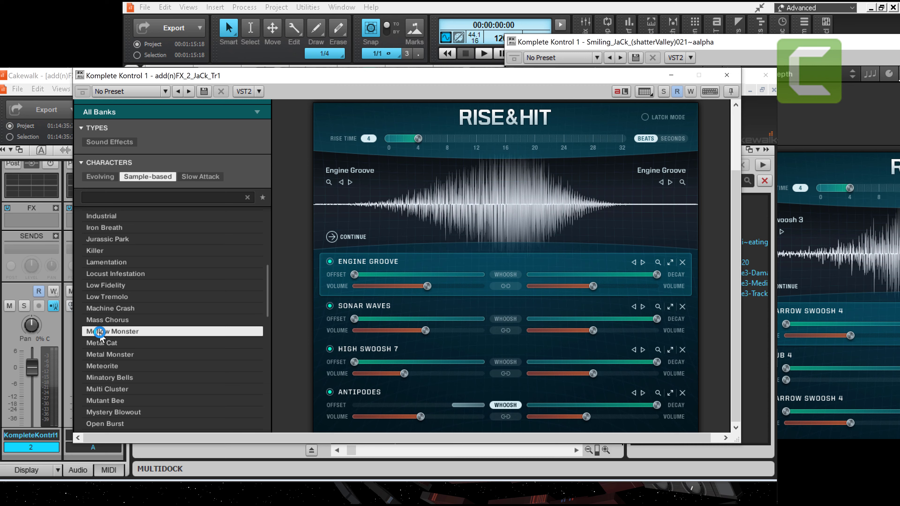
key(space)
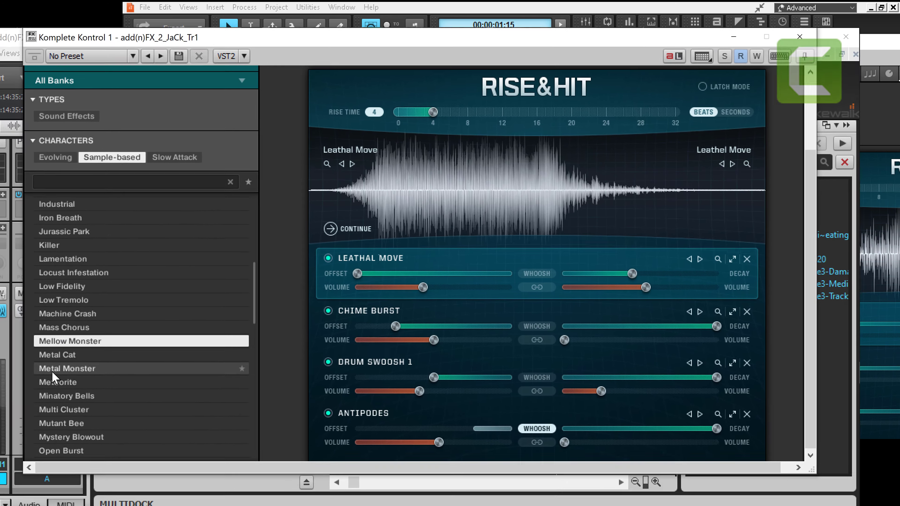
click(96, 356)
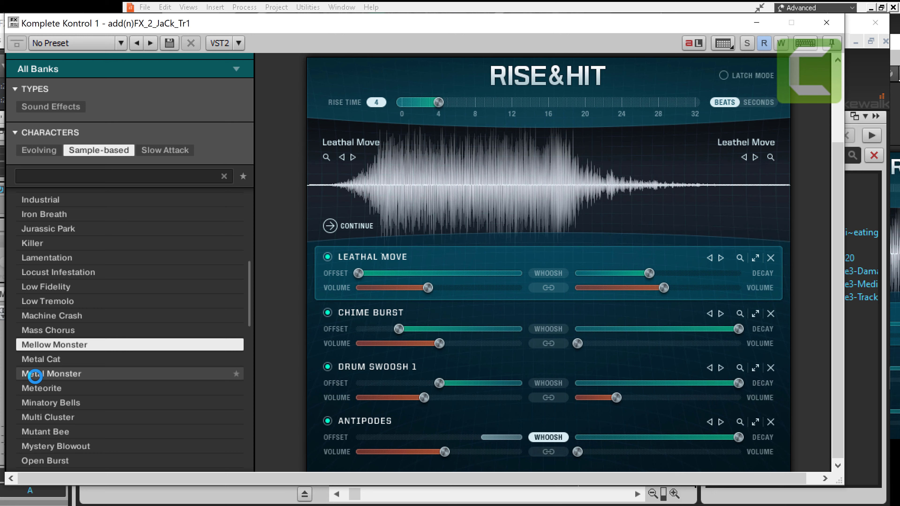
click(35, 375)
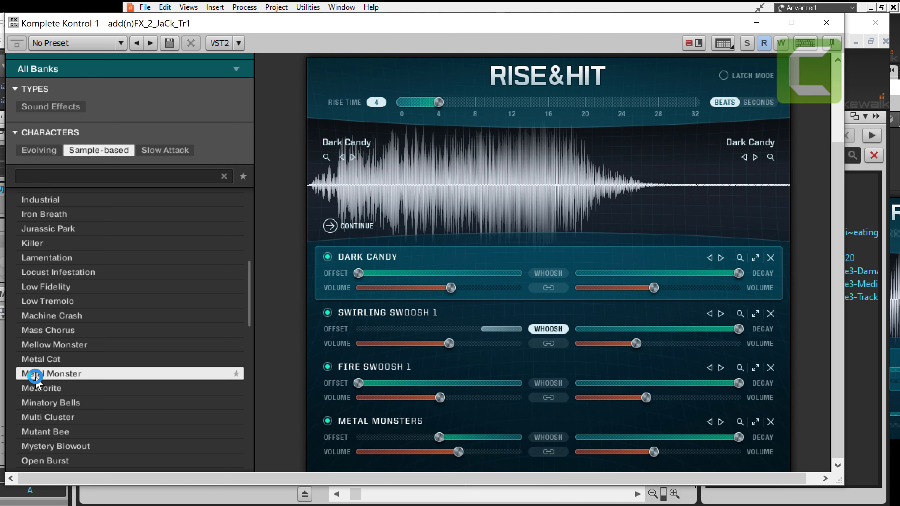
Step: Preview Minatory Bells, and load the Mutant Bee preset with its rise time set to 6 beats
click(46, 403)
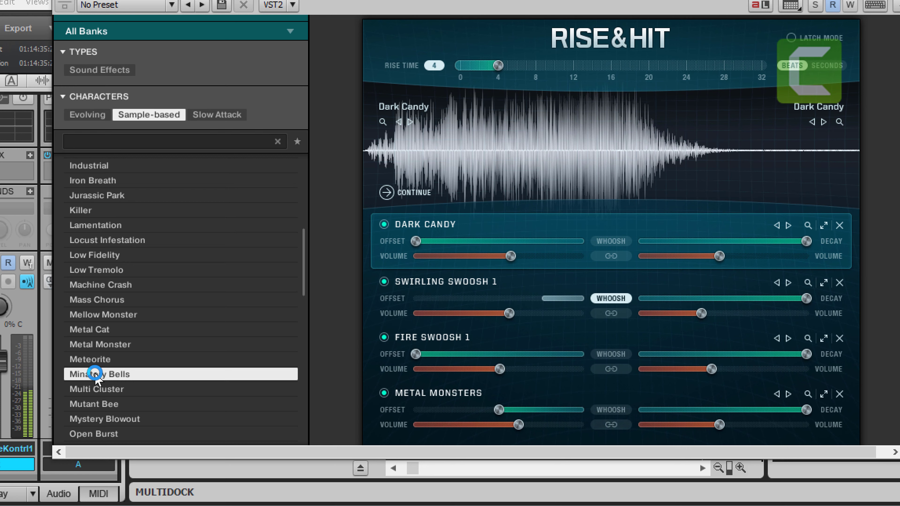
click(93, 405)
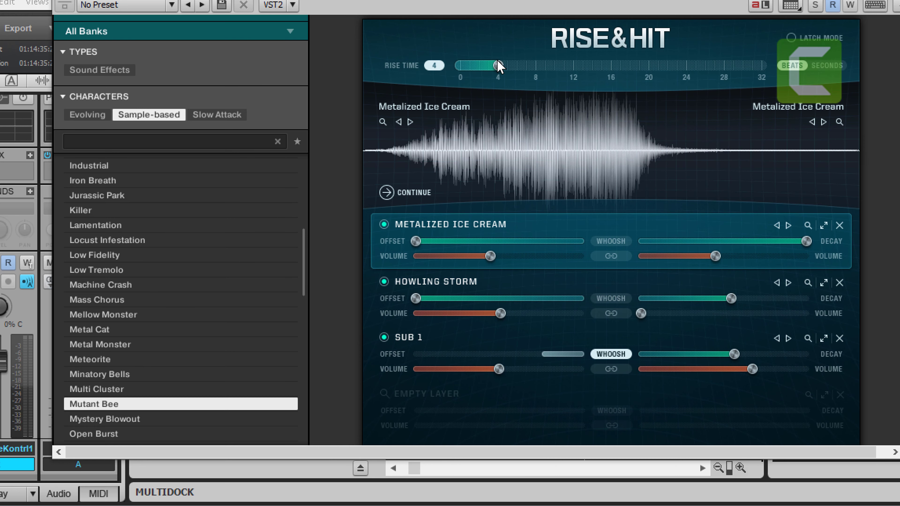
drag(499, 66, 517, 69)
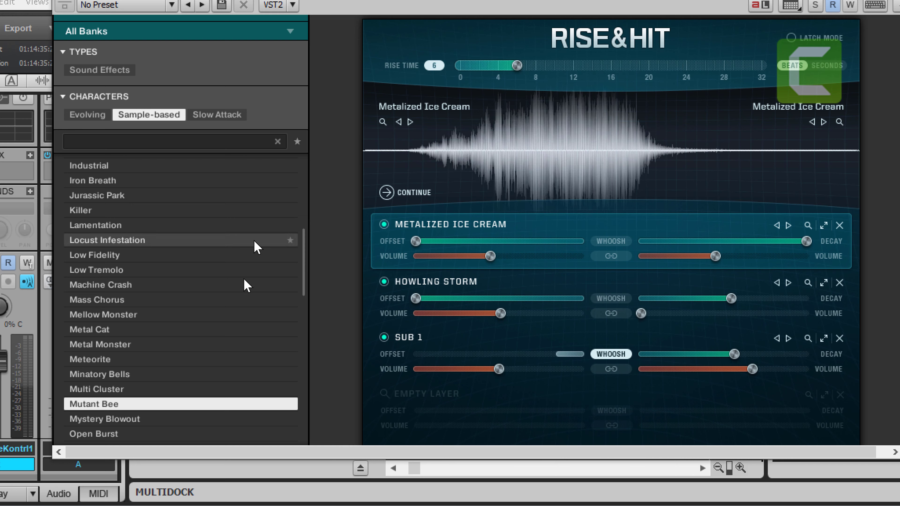
Step: Load the Phil Thunder preset from the sample-based sounds into Rise & Hit
scroll(117, 376, down, 3)
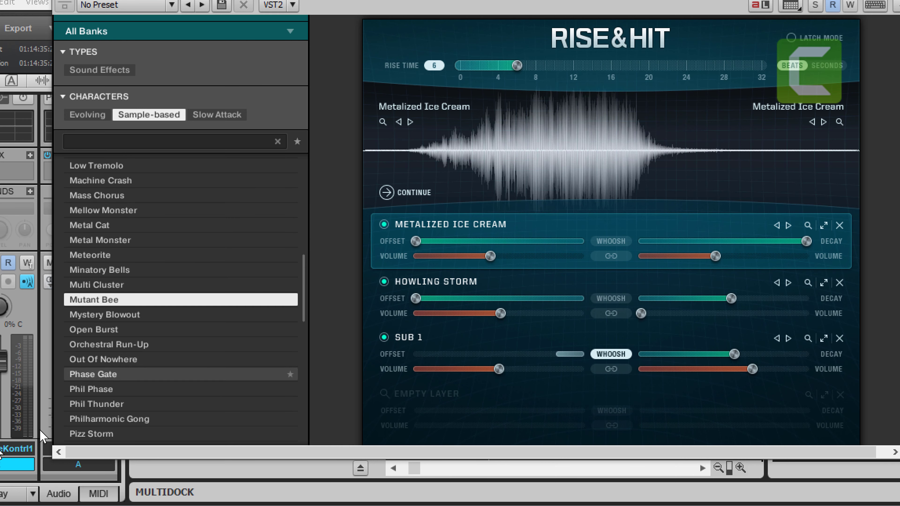
click(80, 405)
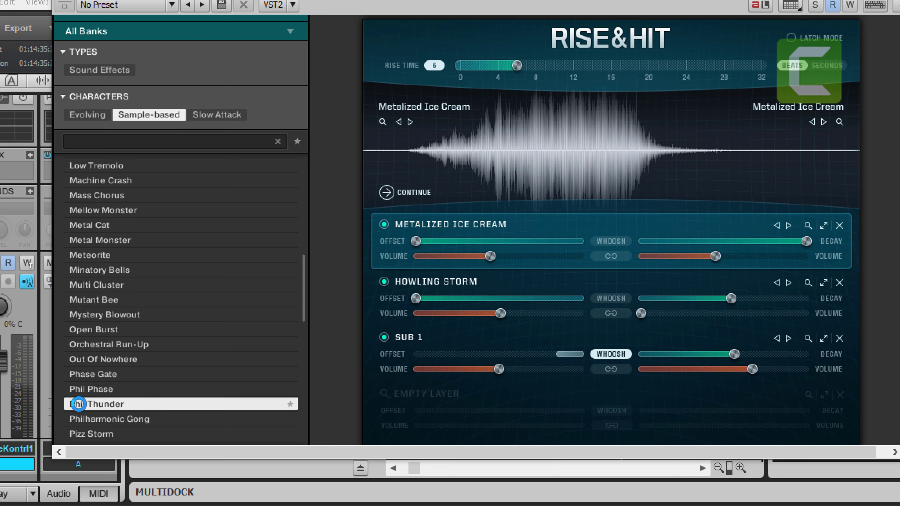
double_click(79, 405)
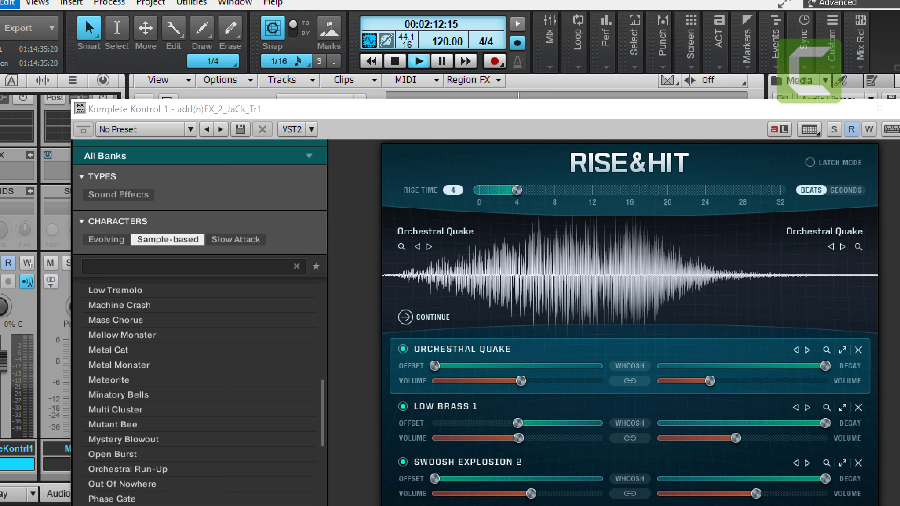
Step: Switch to the Smiling_JaCk_(shatterValley)021~aalpha project and audition the Gentle Waterphone and Glacial Wind presets
click(7, 1)
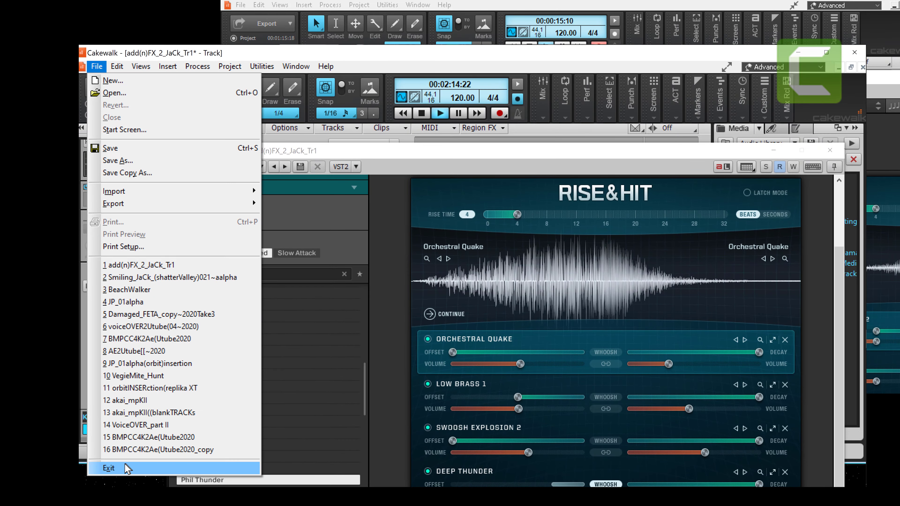
key(Escape)
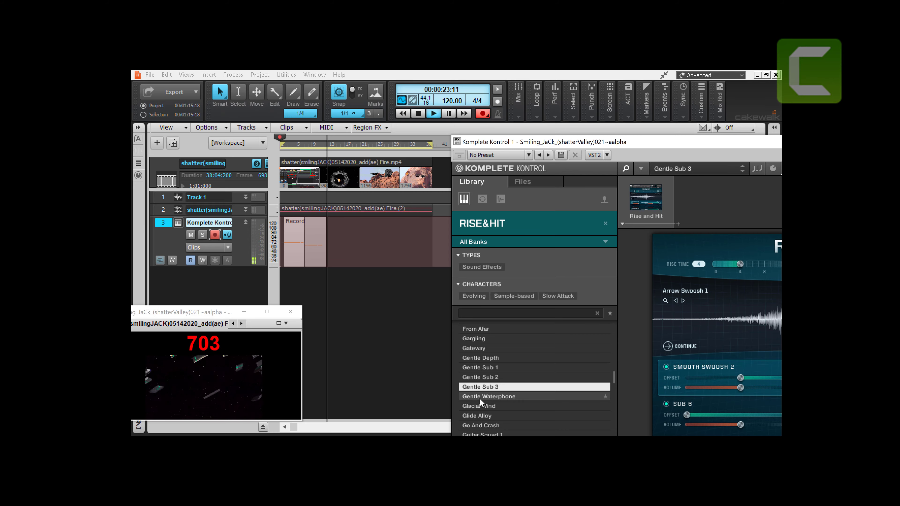
click(479, 398)
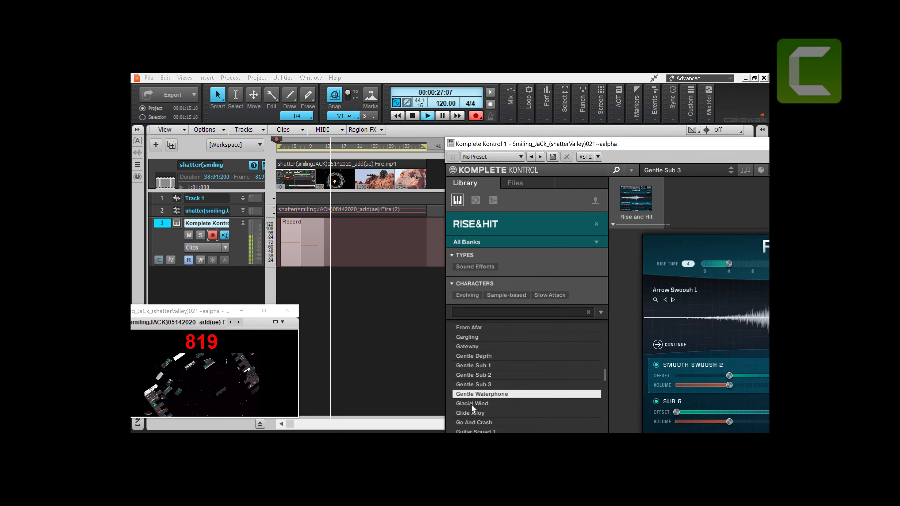
click(566, 371)
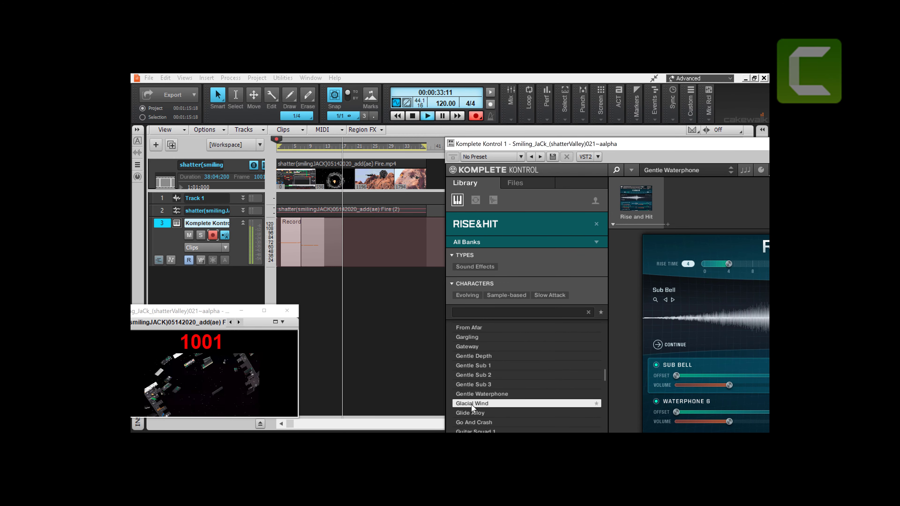
Step: Audition the Glide Alloy and Go And Crash presets by loading each into Rise & Hit
click(472, 413)
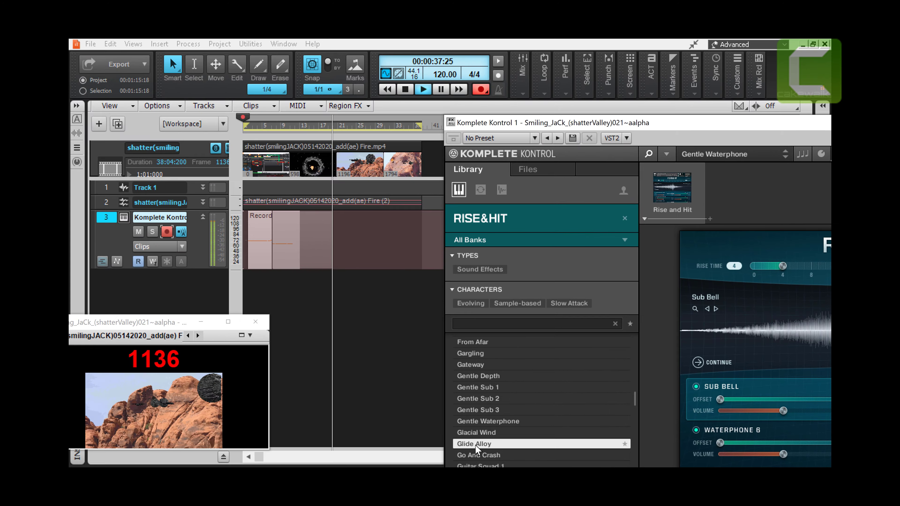
click(475, 444)
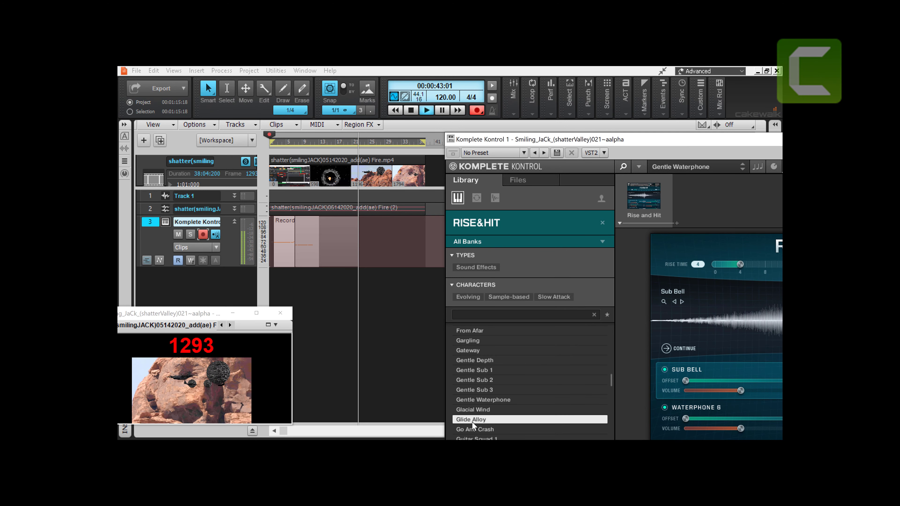
scroll(548, 370, down, 6)
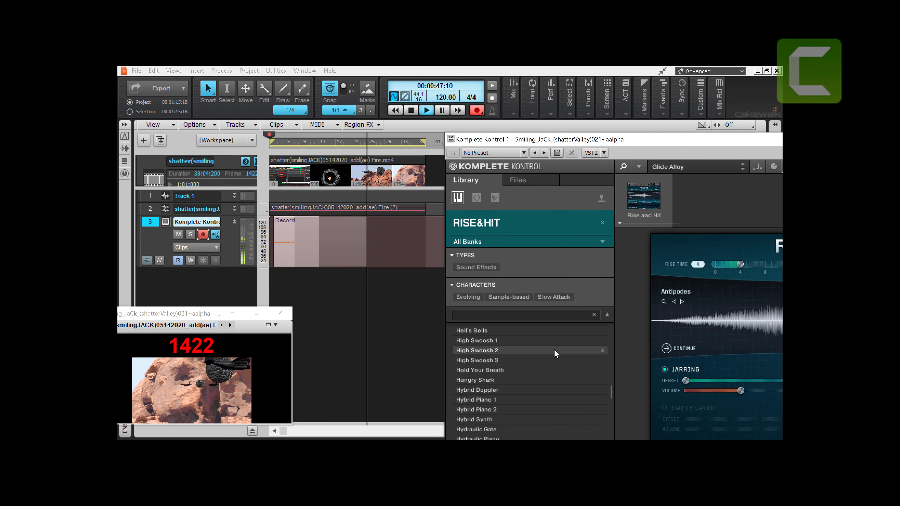
scroll(555, 354, up, 4)
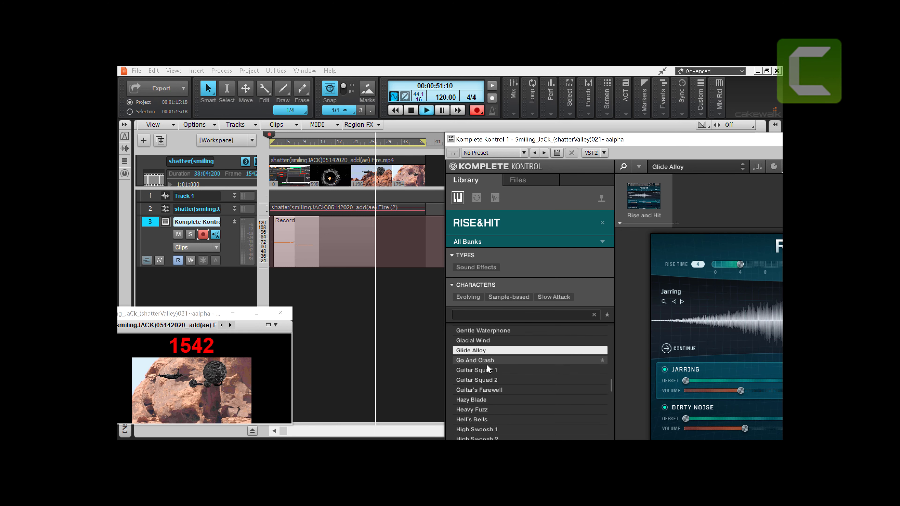
click(498, 361)
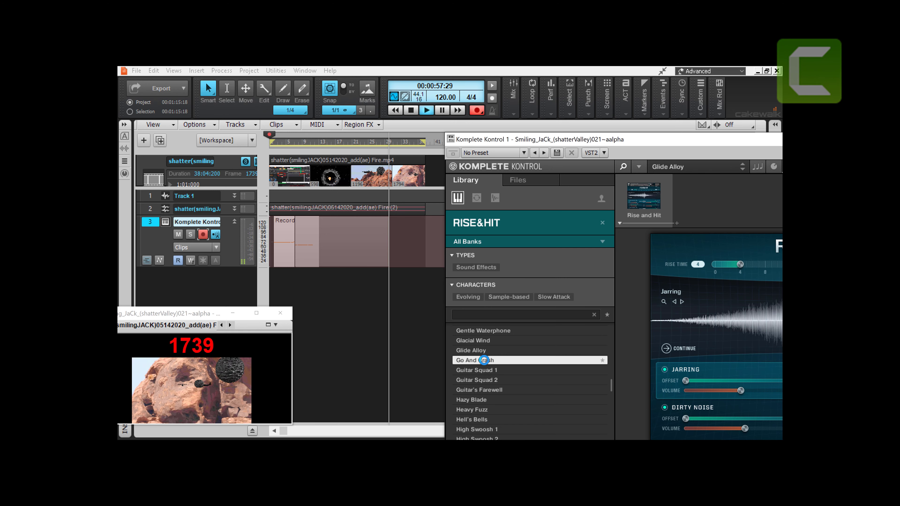
double_click(484, 361)
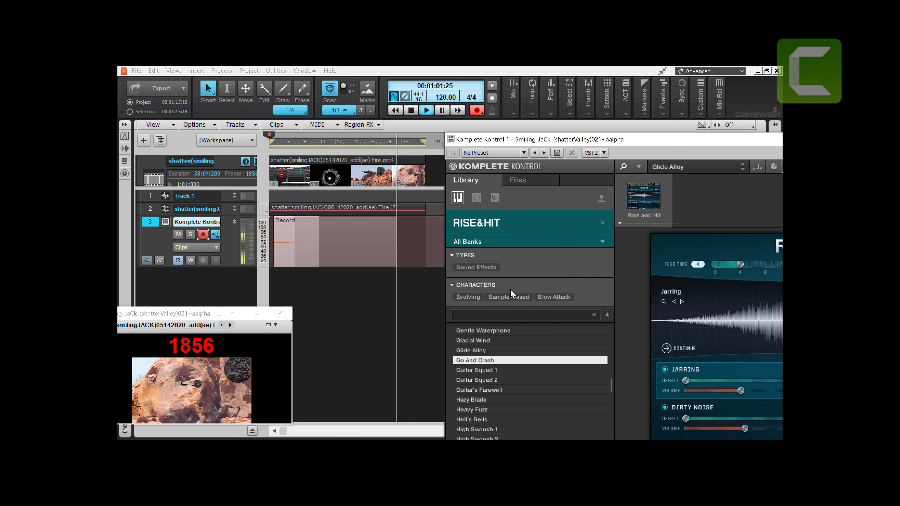
Step: Collapse the Types filter, restrict the presets to the Sample-based character, and preview Bowed To Burst
click(453, 255)
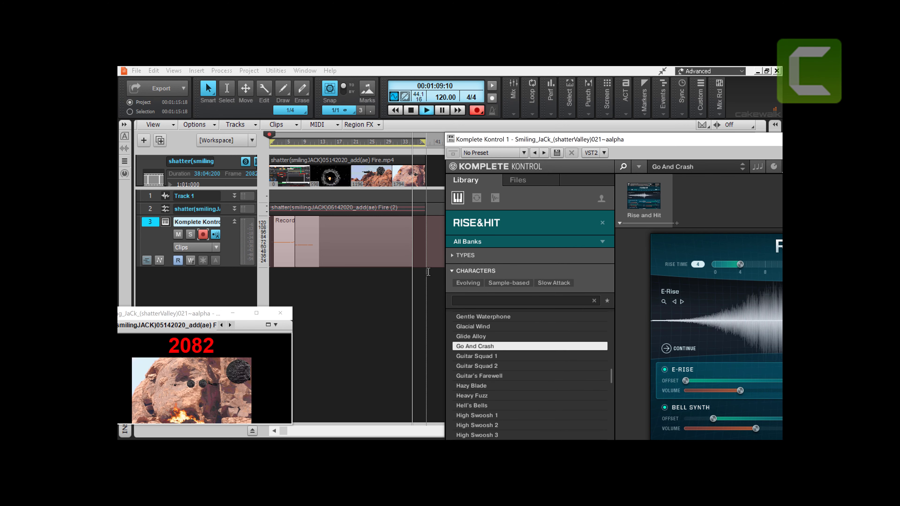
click(496, 284)
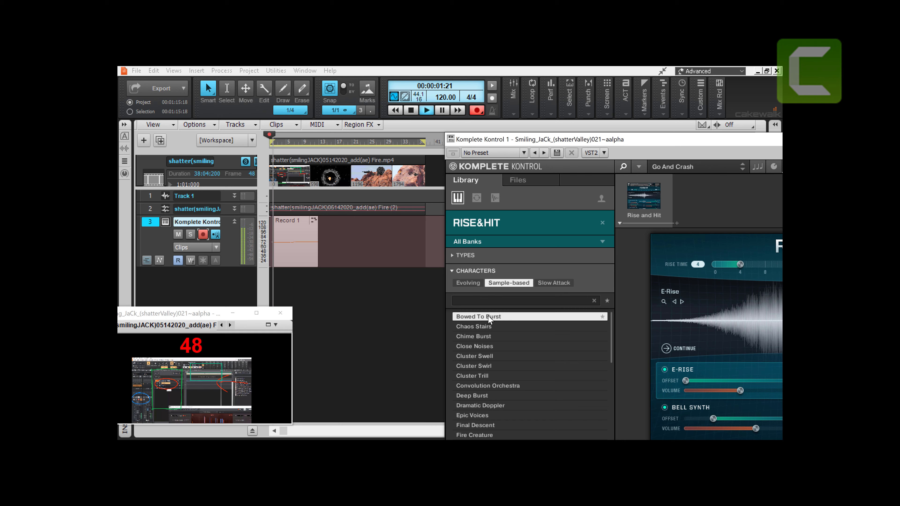
Step: Stop the running transport, and play the project back from its start to review the video and recorded clips
key(space)
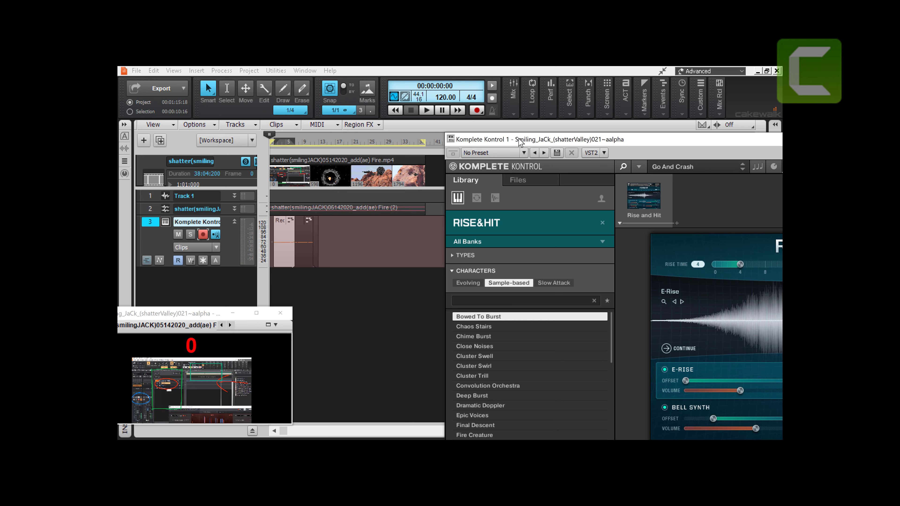
key(space)
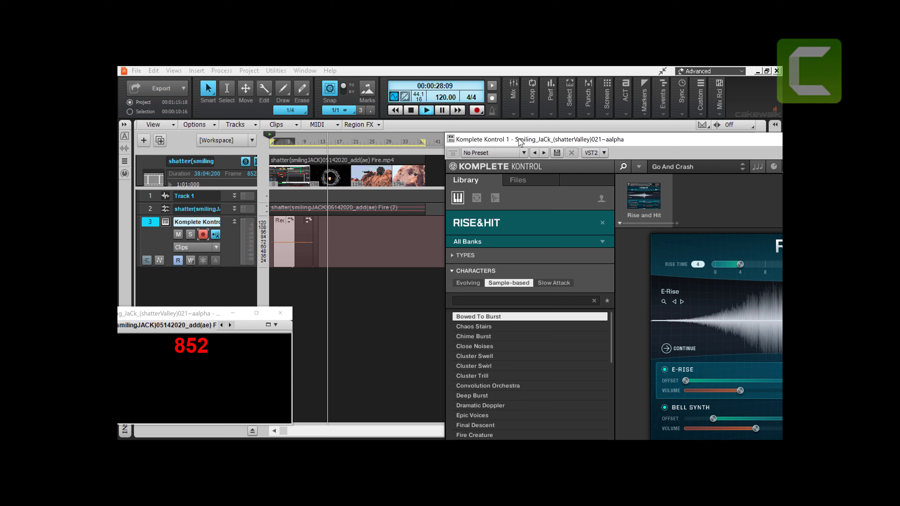
key(space)
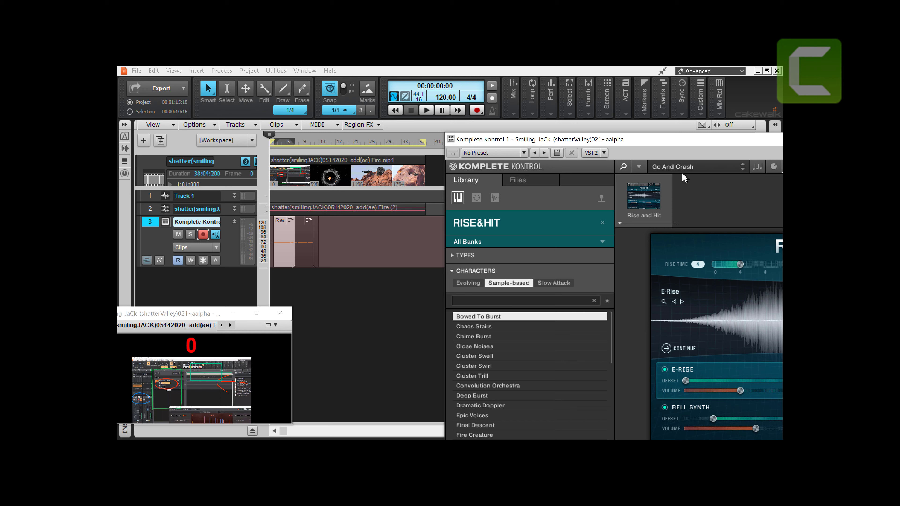
Step: Shift the Komplete Kontrol window slightly and preview the Chaos Stairs and Chime Burst presets
drag(559, 144, 547, 135)
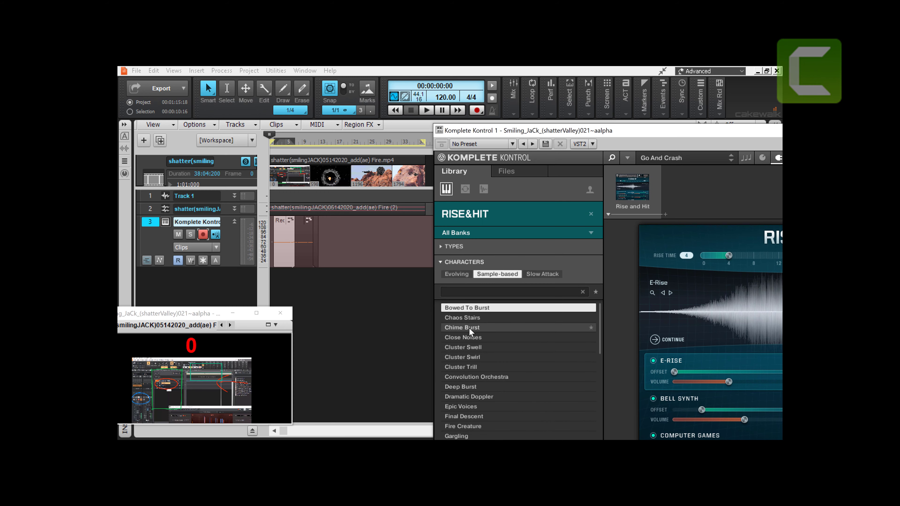
click(471, 318)
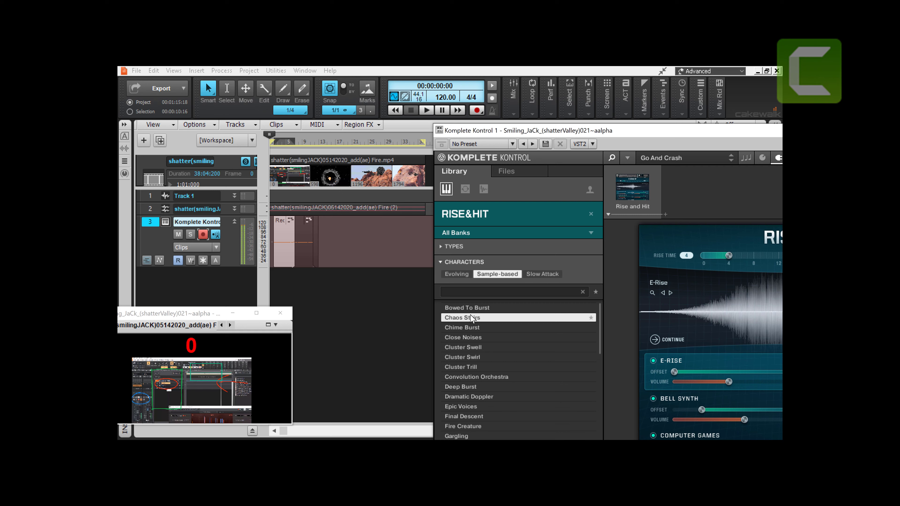
click(464, 327)
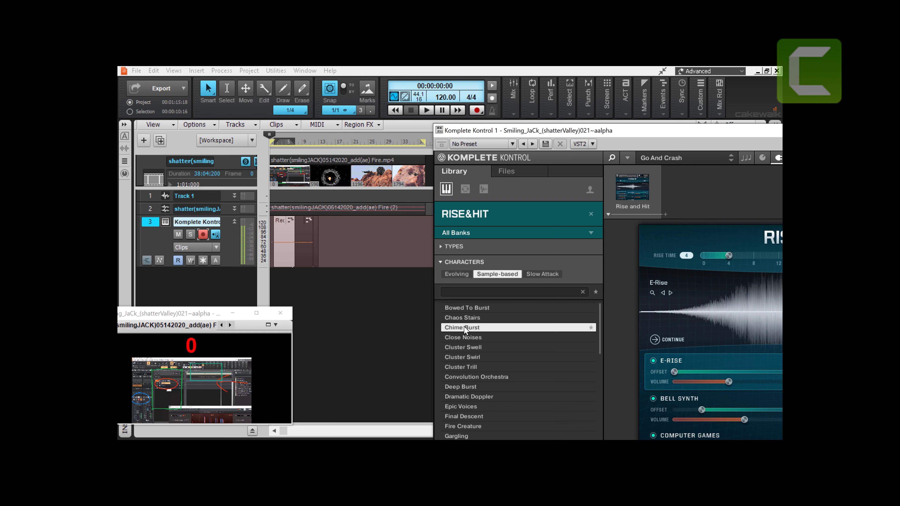
Step: Preview Close Noises, and load it into Rise & Hit while the project plays from the start
click(460, 338)
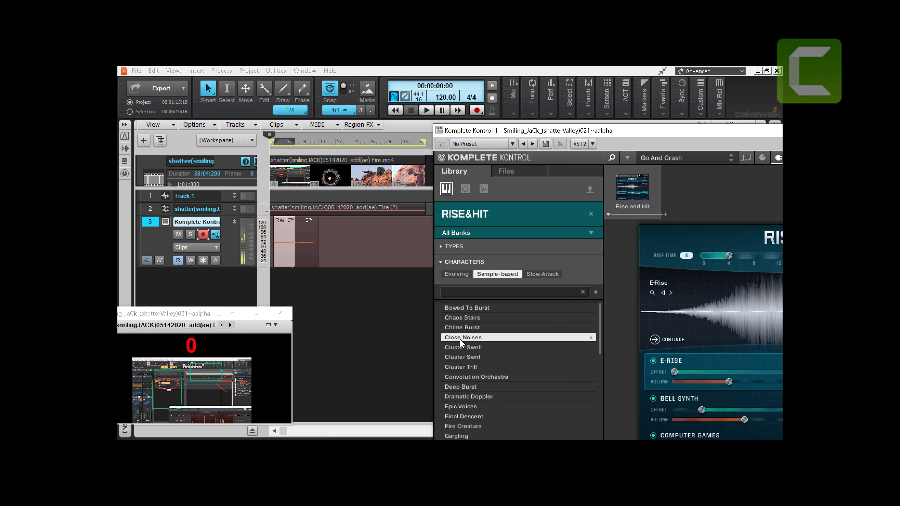
click(426, 110)
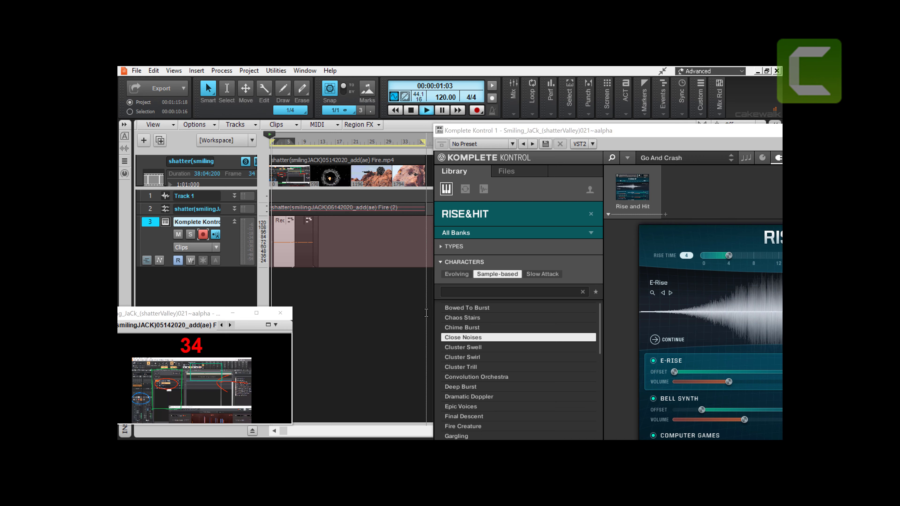
click(461, 337)
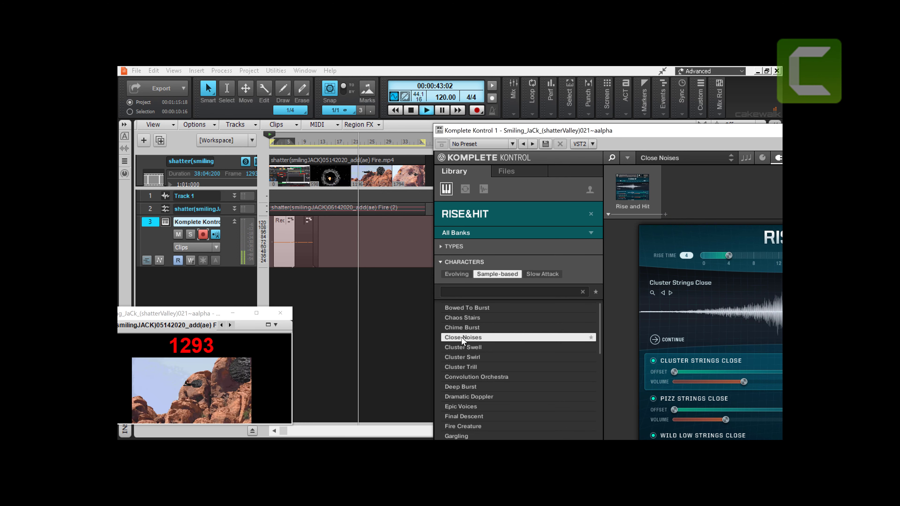
Step: Preview Cluster Swell, move the Komplete Kontrol window to expose more of Rise & Hit, and load the Cluster Swirl preset
click(473, 348)
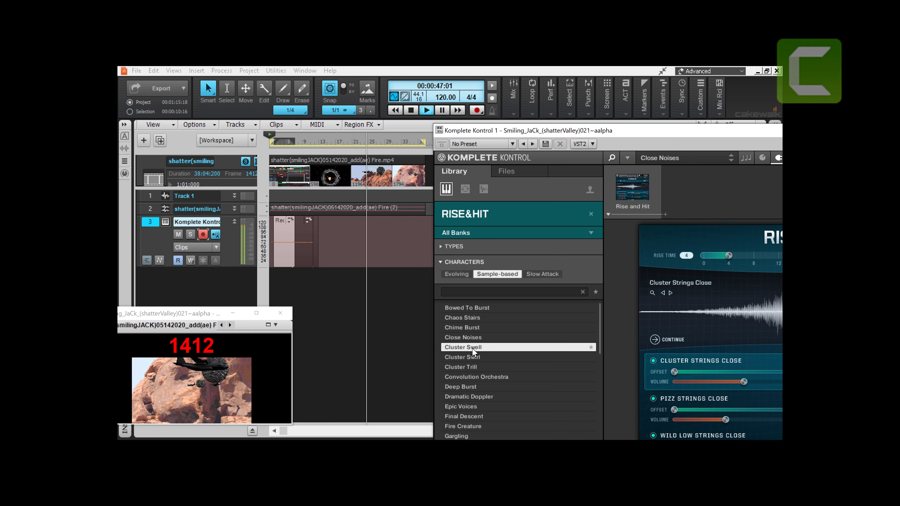
click(464, 357)
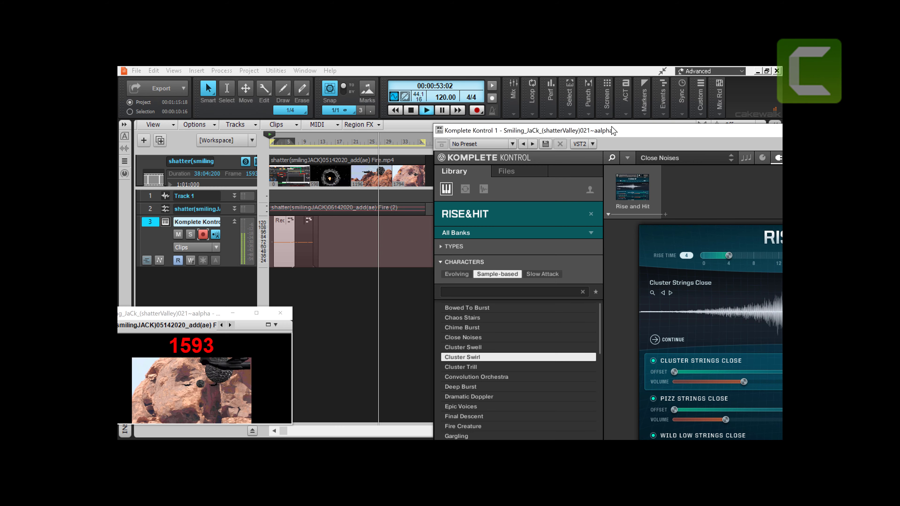
drag(614, 131, 506, 97)
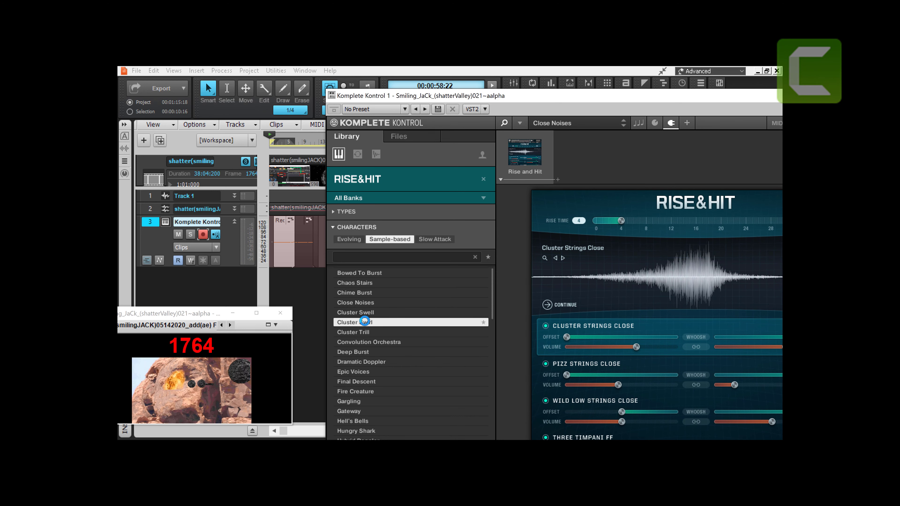
click(365, 321)
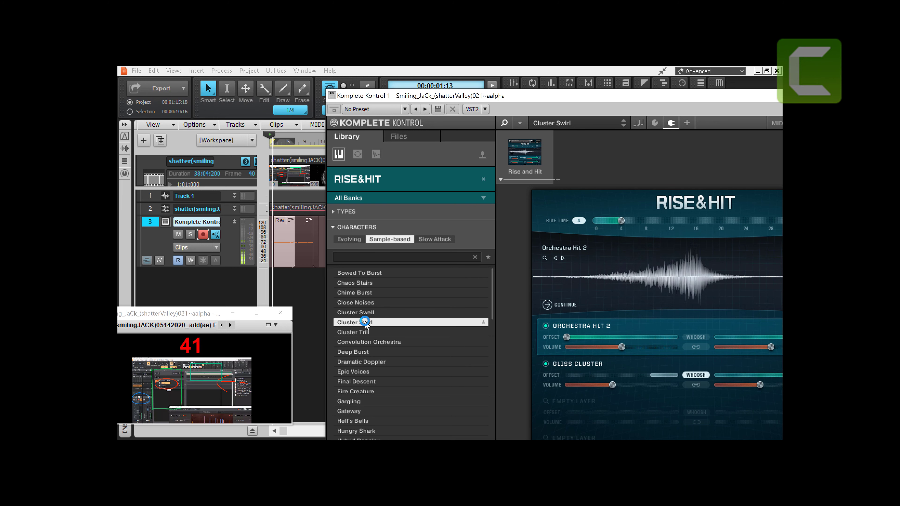
Step: Preview the Cluster Trill preset and load it into Rise & Hit
click(353, 330)
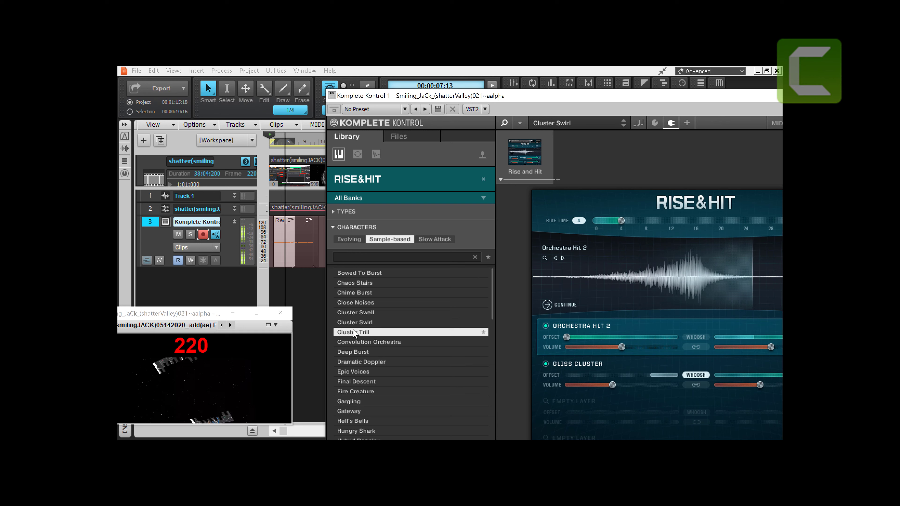
click(351, 332)
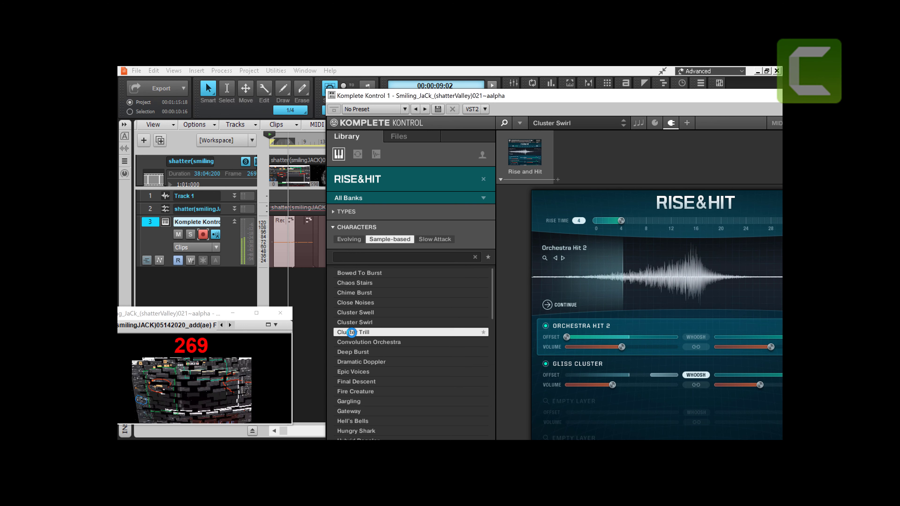
double_click(352, 332)
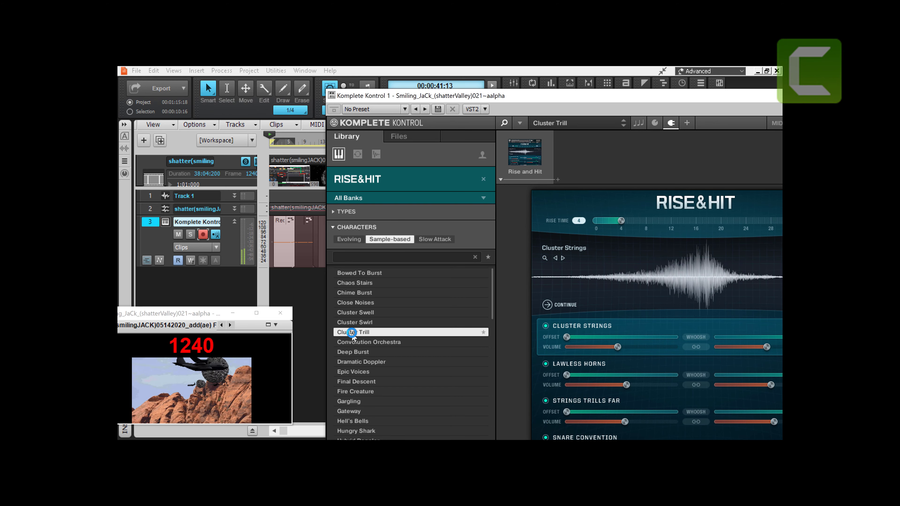
Step: Preview the Convolution Orchestra and Deep Burst presets, and load Deep Burst into Rise & Hit
click(342, 345)
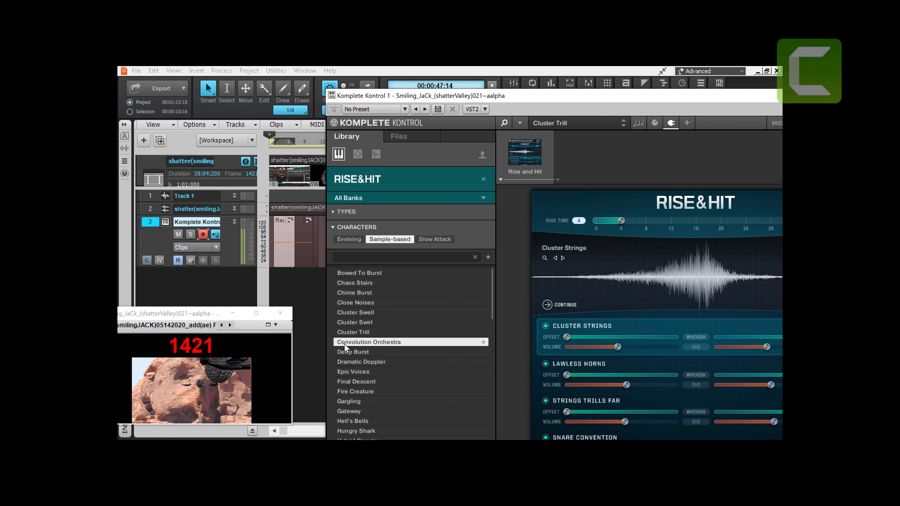
click(343, 352)
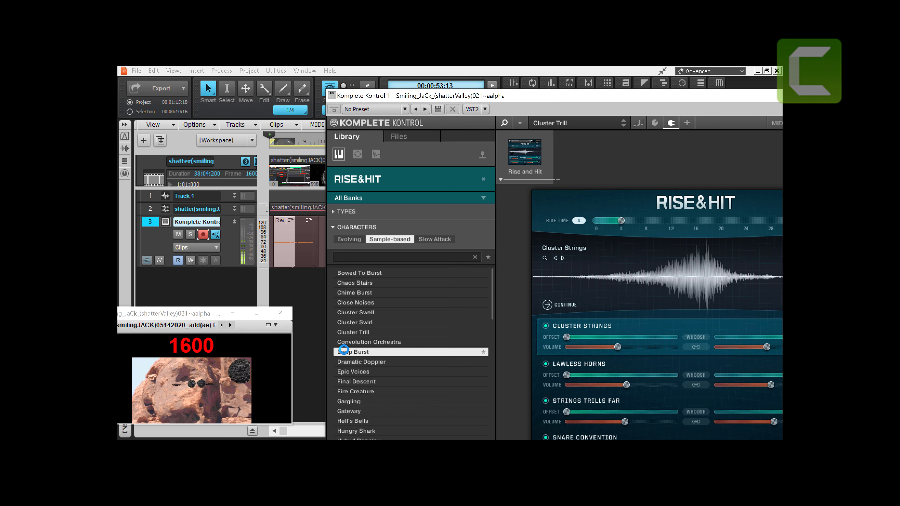
double_click(343, 352)
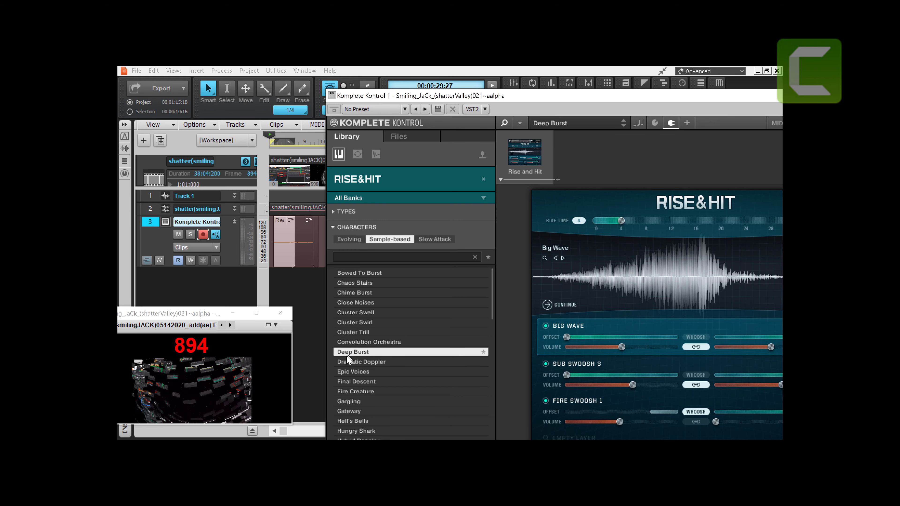
Step: Load the Dramatic Doppler, Epic Voices and Final Descent presets one after another to audition them against the playing video
click(348, 364)
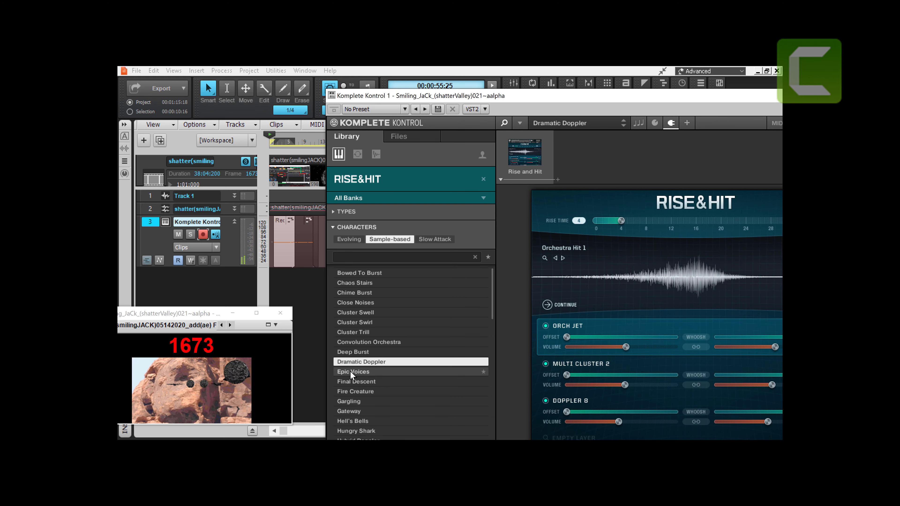
click(352, 372)
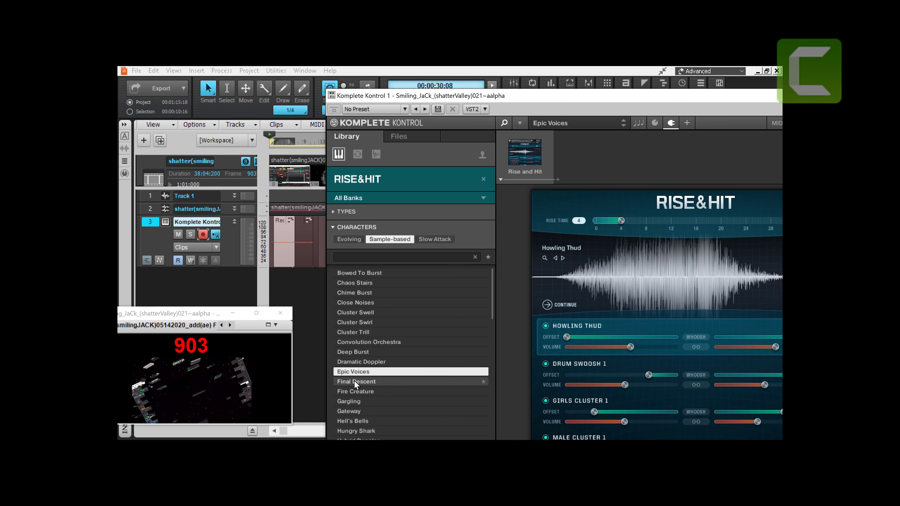
click(354, 381)
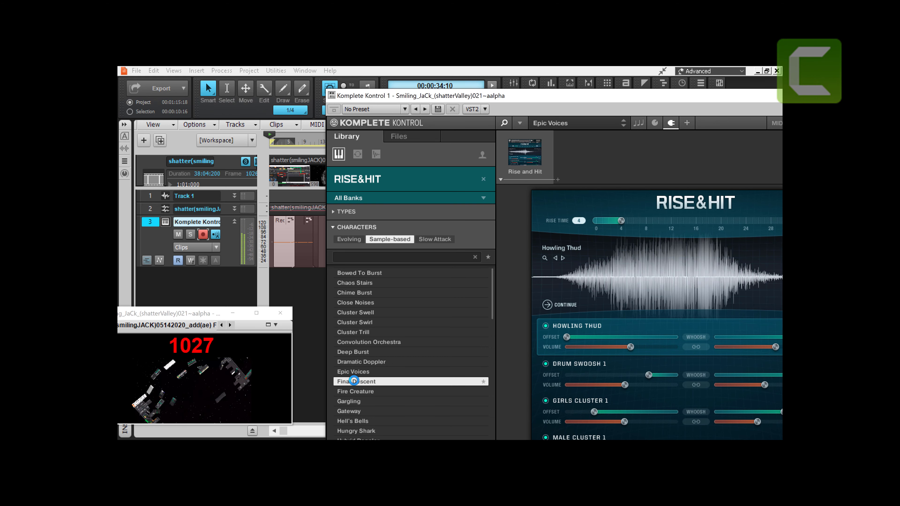
double_click(353, 381)
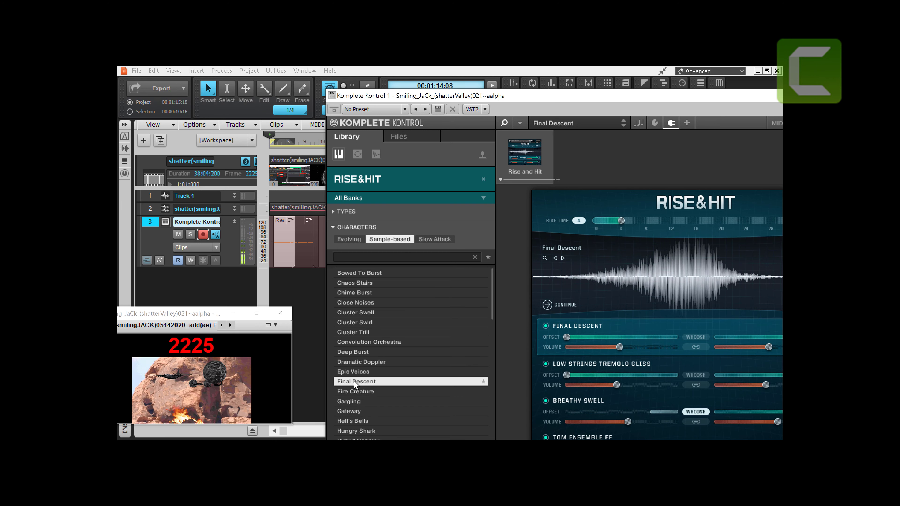
Step: Audition the Fire Creature, Gargling and Gateway presets by loading each in turn into Rise & Hit
click(352, 394)
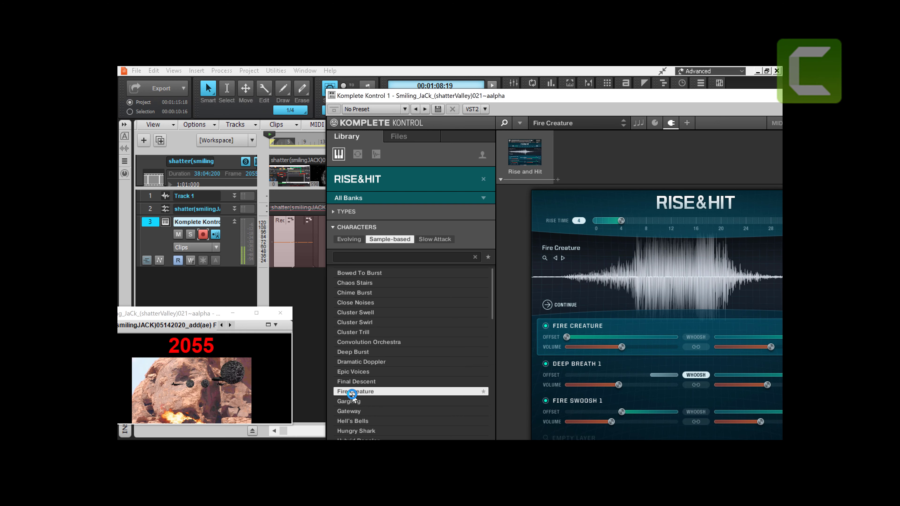
click(348, 402)
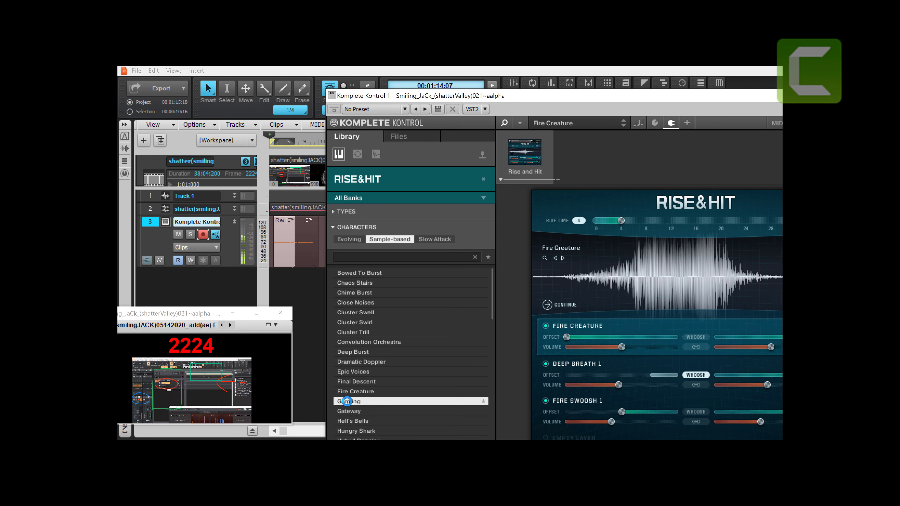
double_click(347, 402)
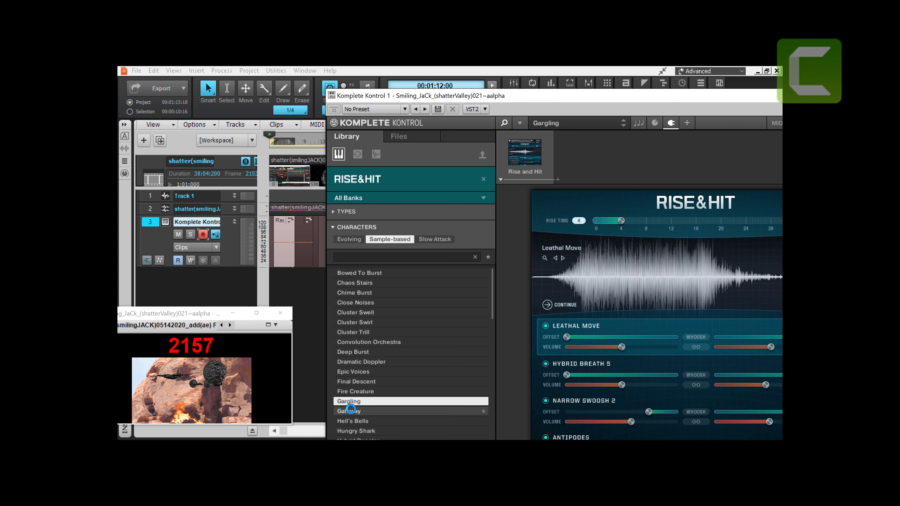
click(350, 410)
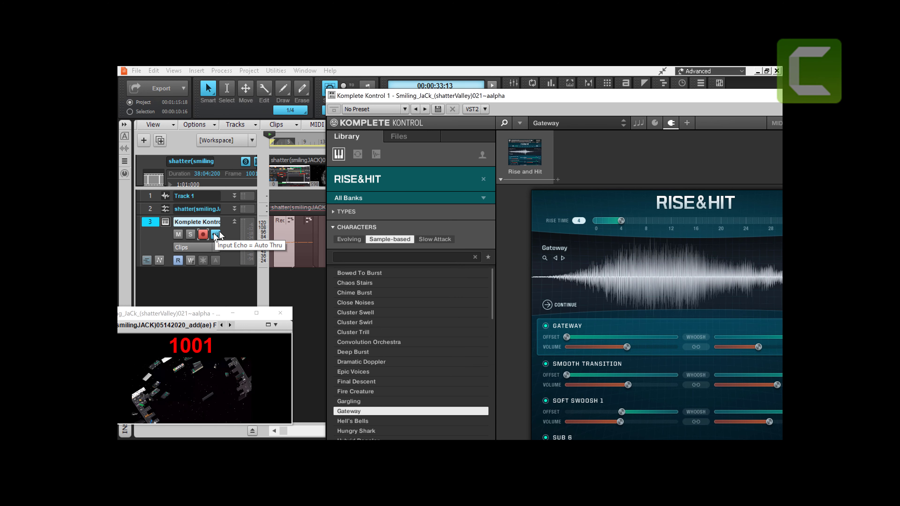
Step: Move the Komplete Kontrol window clear of the transport display, stop playback, and play the project again from its start
drag(516, 101, 500, 118)
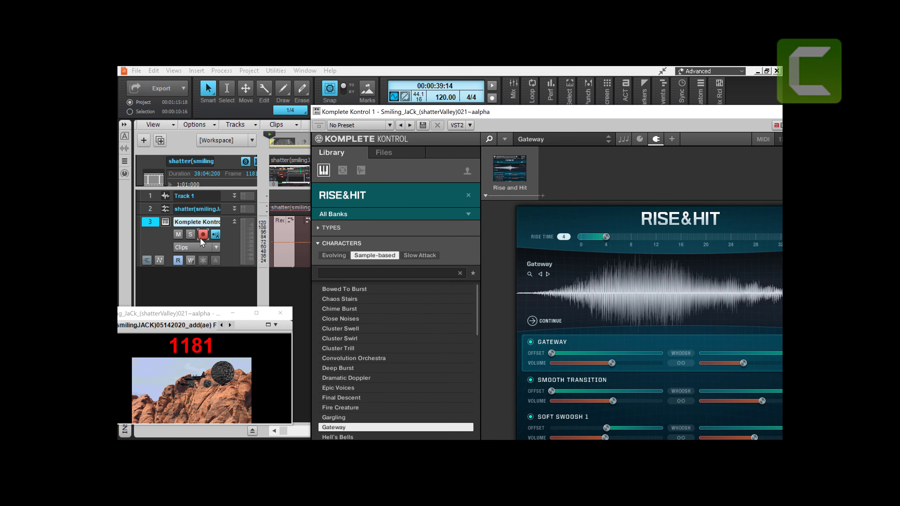
key(space)
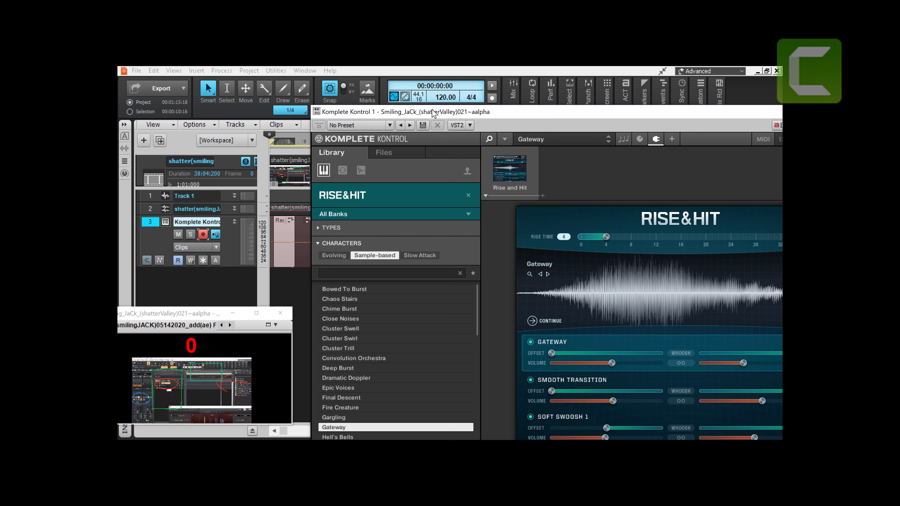
key(space)
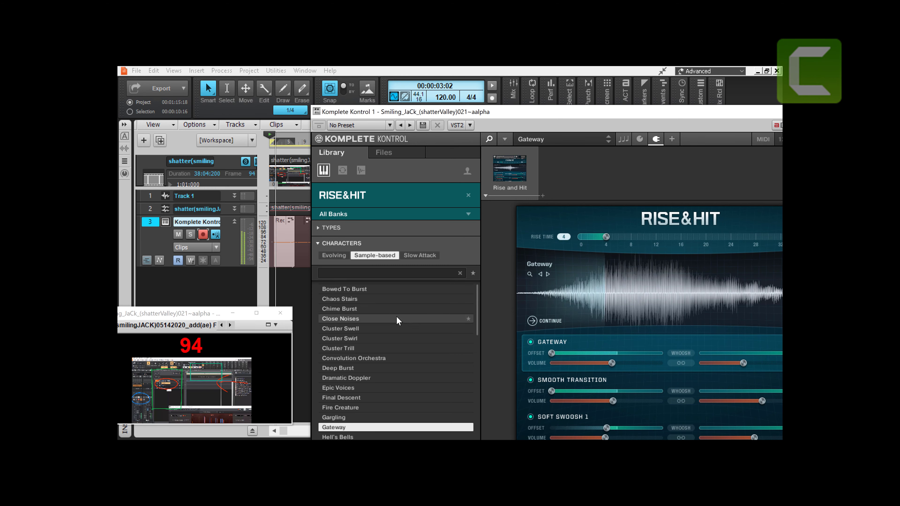
Step: Find the Hell's Bells preset further down the list, preview it, and load it into Rise & Hit
scroll(397, 316, down, 1)
scroll(397, 316, down, 5)
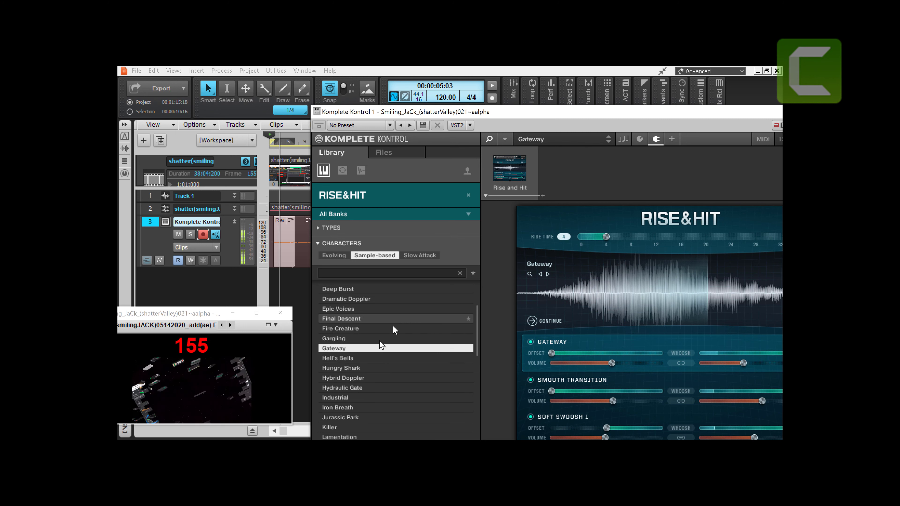
click(340, 358)
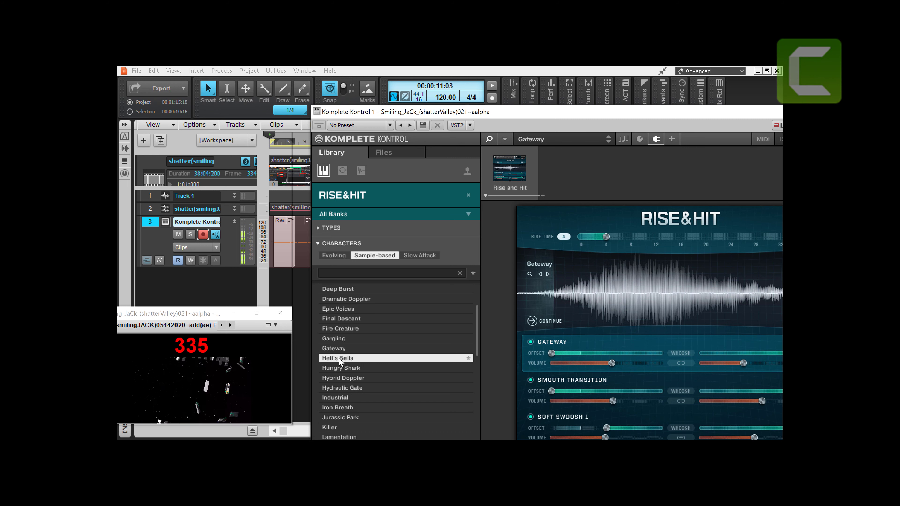
click(339, 358)
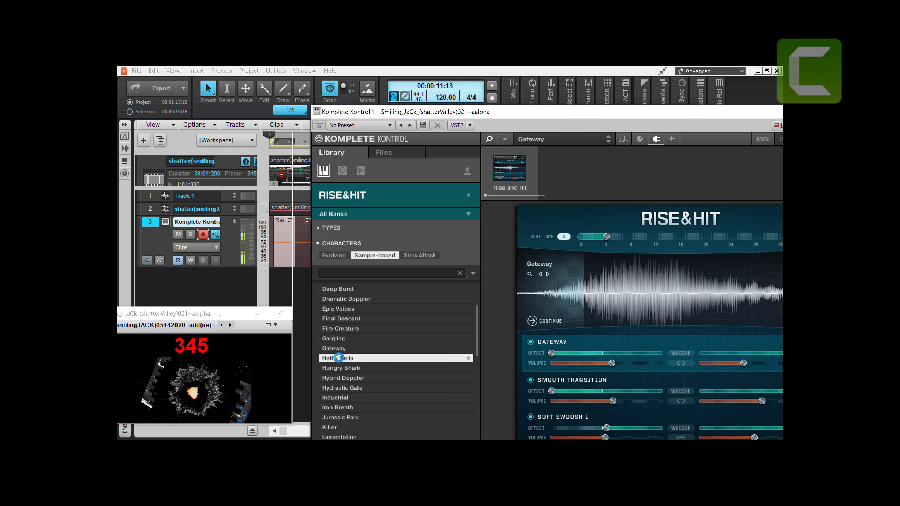
click(339, 358)
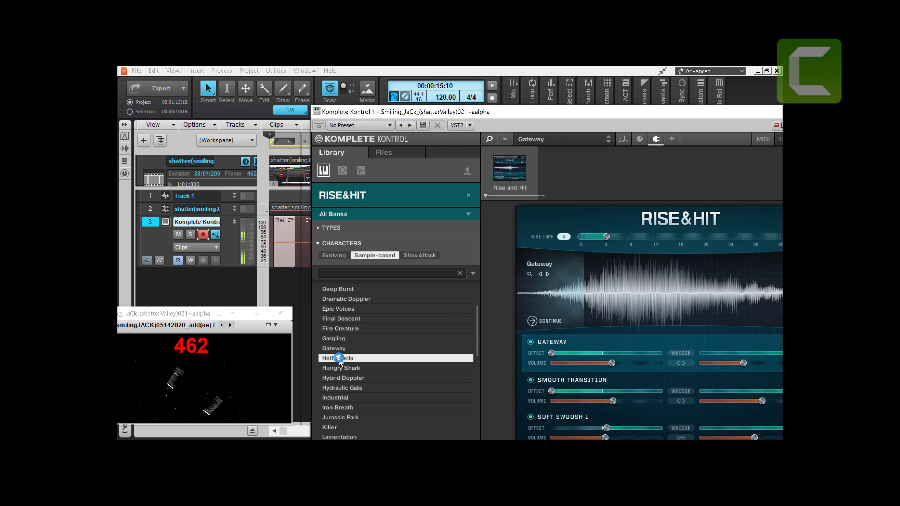
click(339, 359)
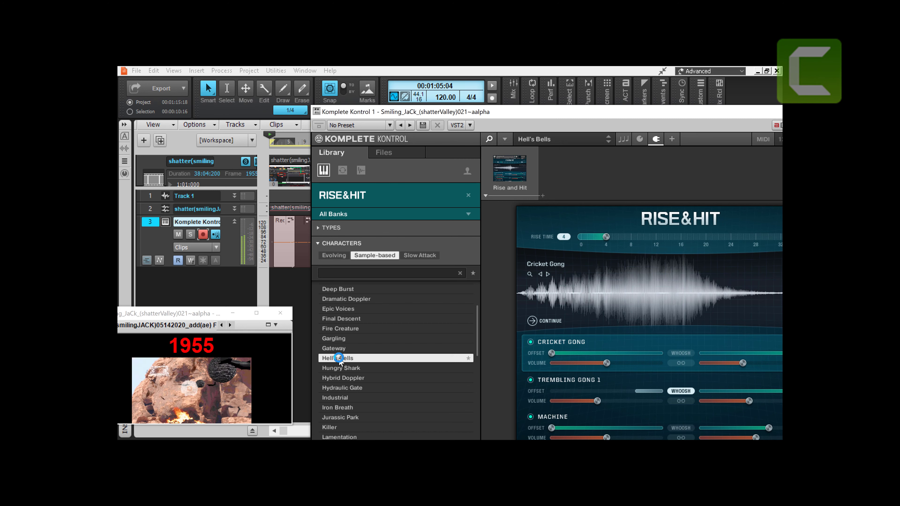
Step: Preview and load the Hungry Shark preset, and do the same with Hybrid Doppler
click(334, 371)
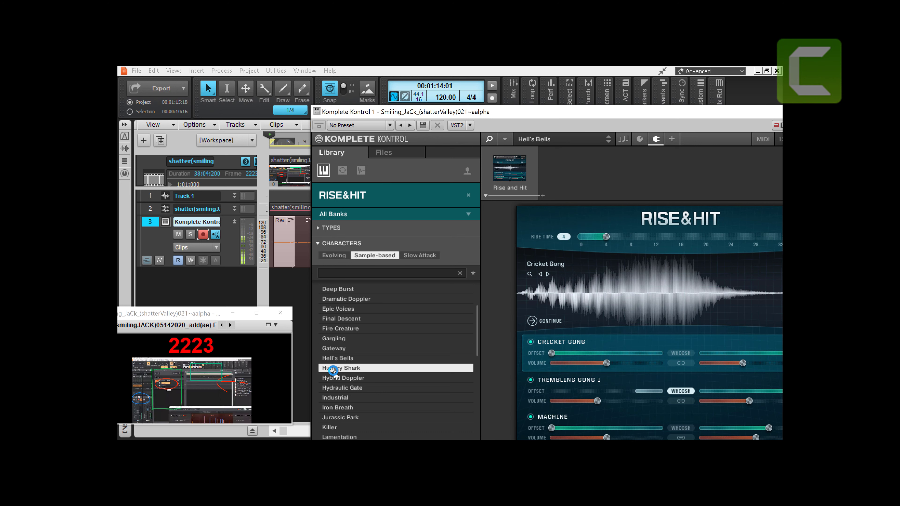
click(333, 370)
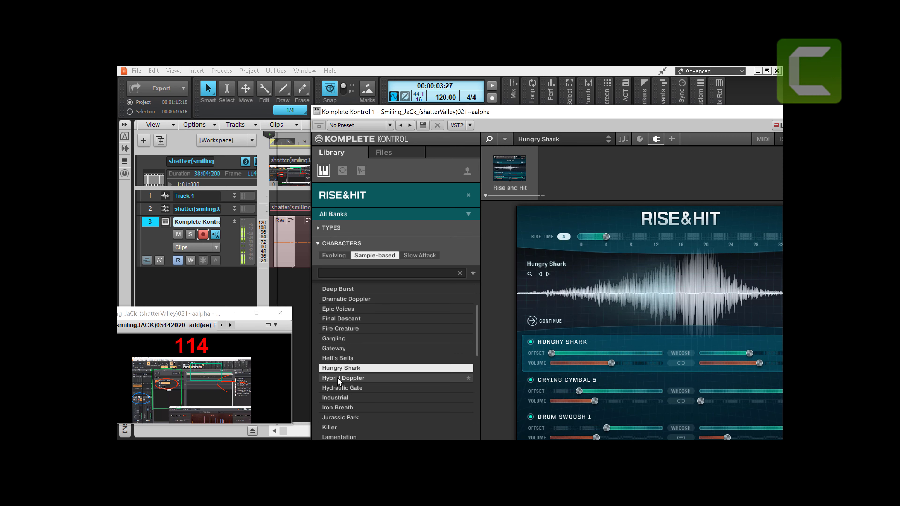
click(337, 377)
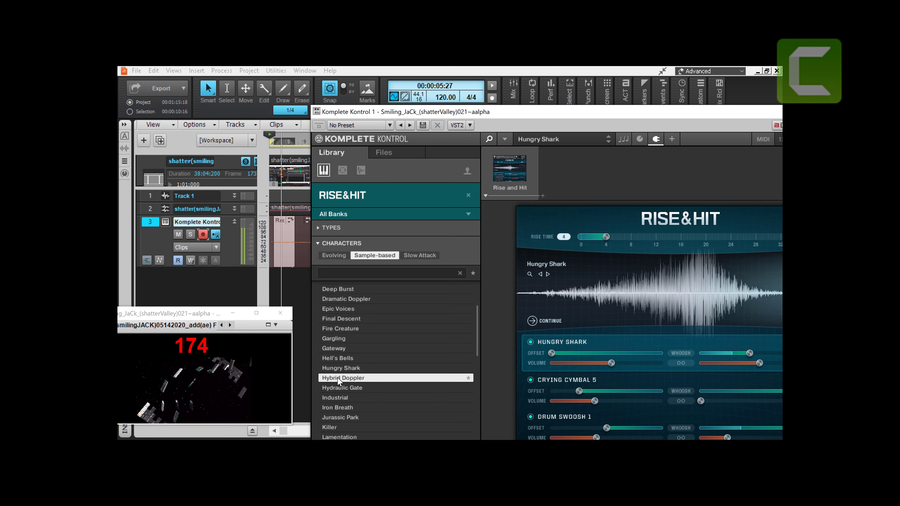
click(337, 377)
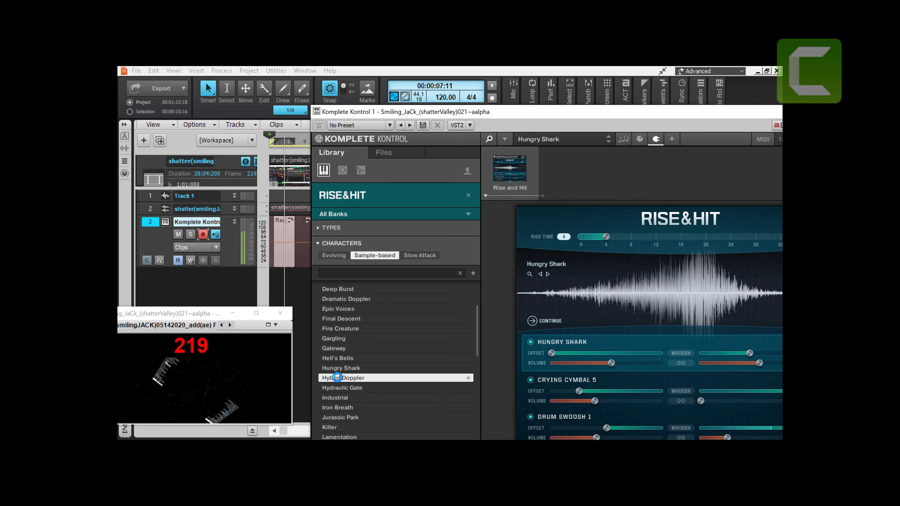
double_click(337, 377)
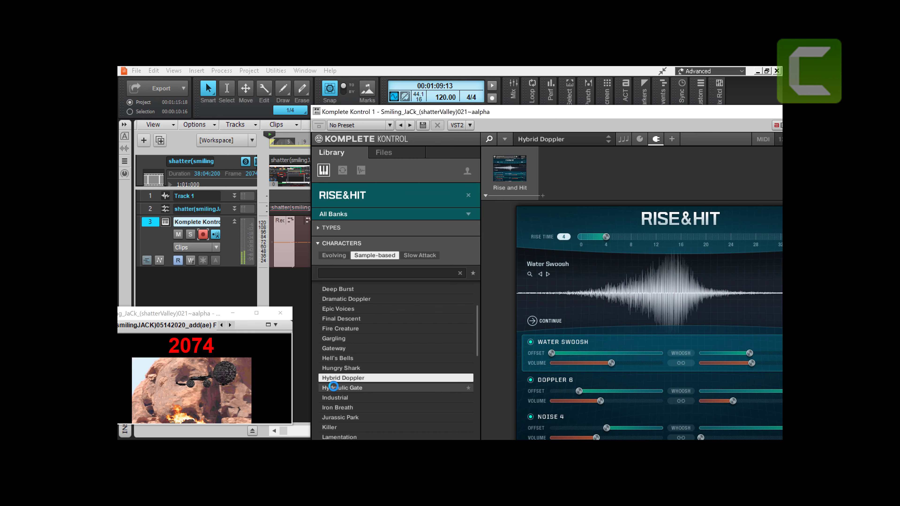
Step: Load the Hydraulic Gate preset and the Industrial preset one after the other
click(333, 387)
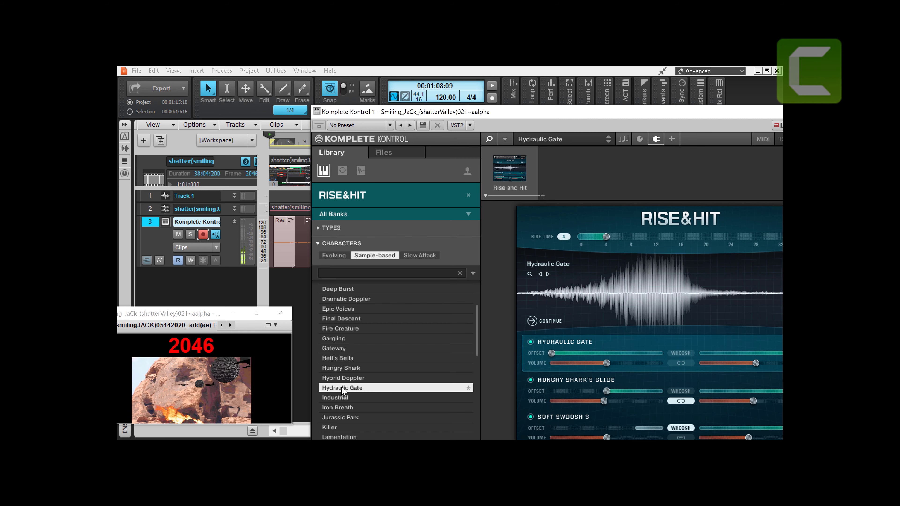
click(335, 398)
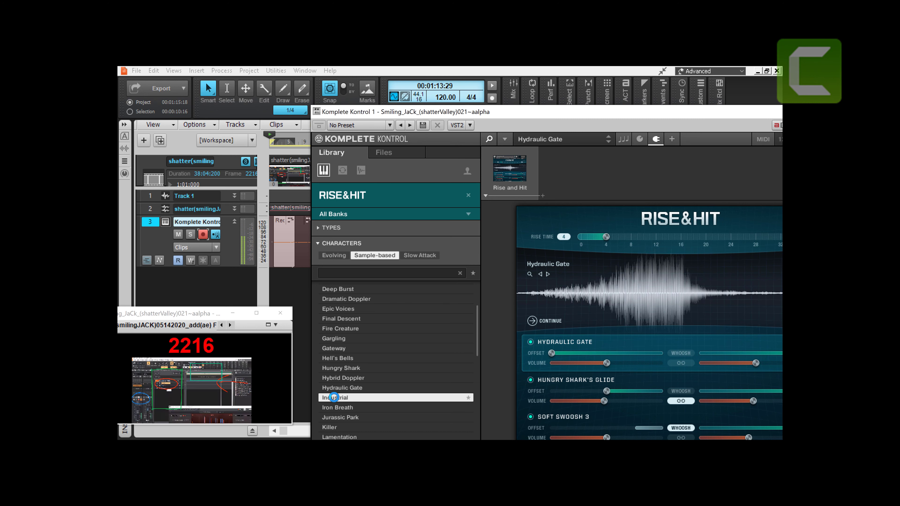
Step: Preview the Iron Breath preset, stop the project playback, and load Iron Breath into Rise & Hit
click(334, 407)
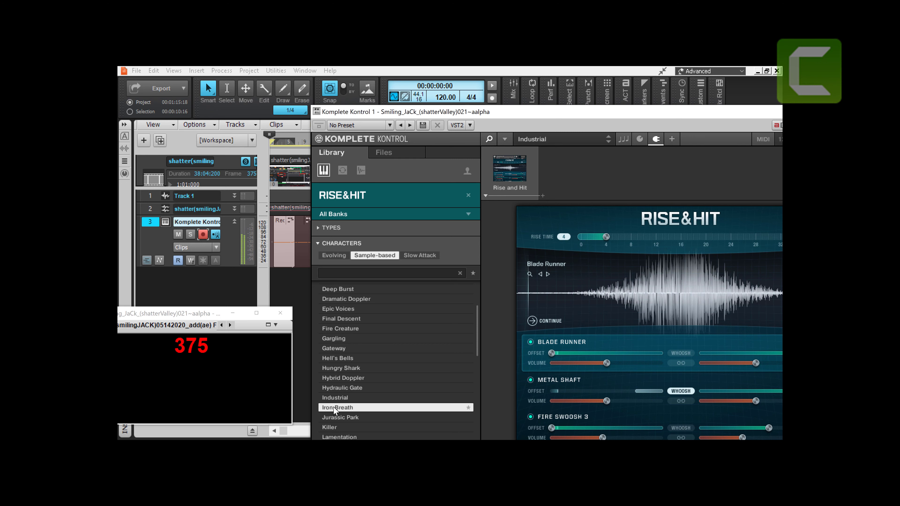
key(space)
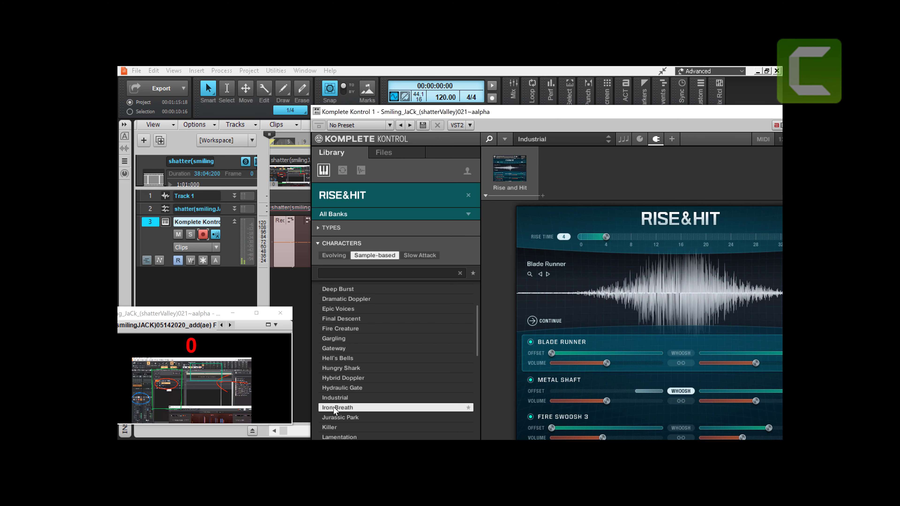
scroll(335, 410, down, 3)
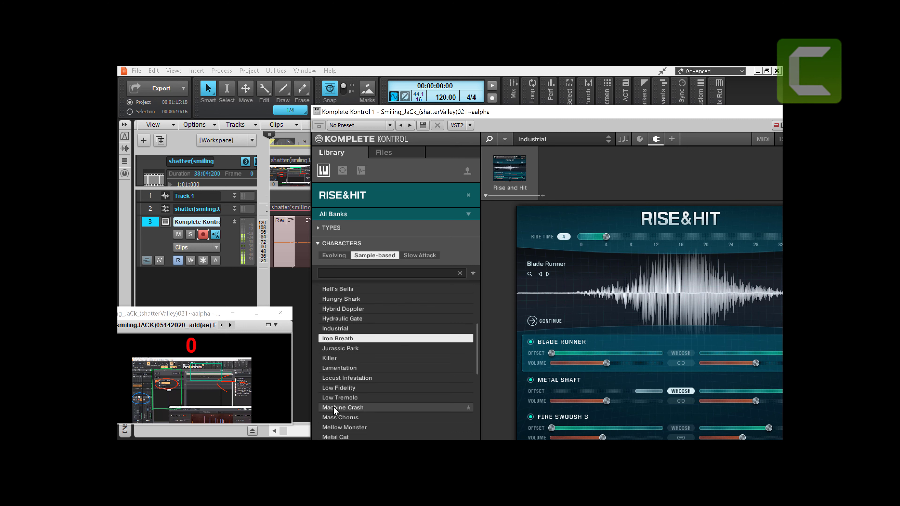
double_click(355, 339)
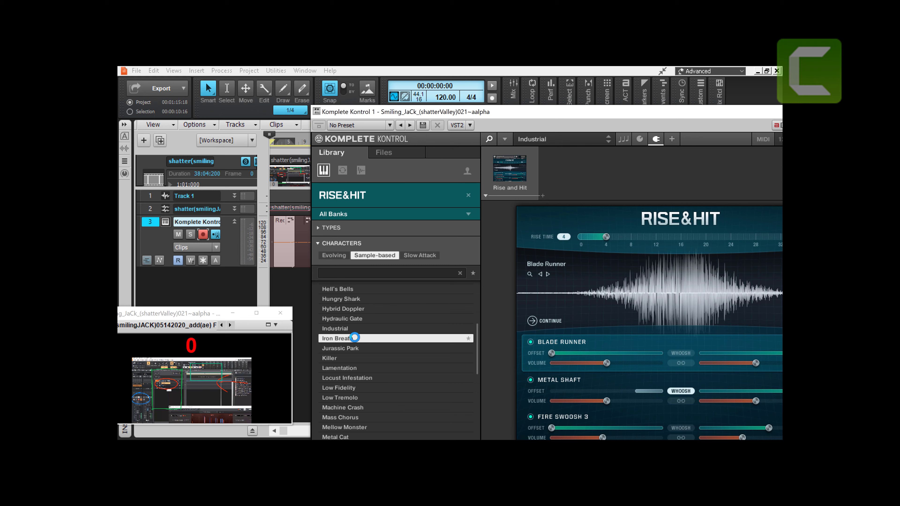
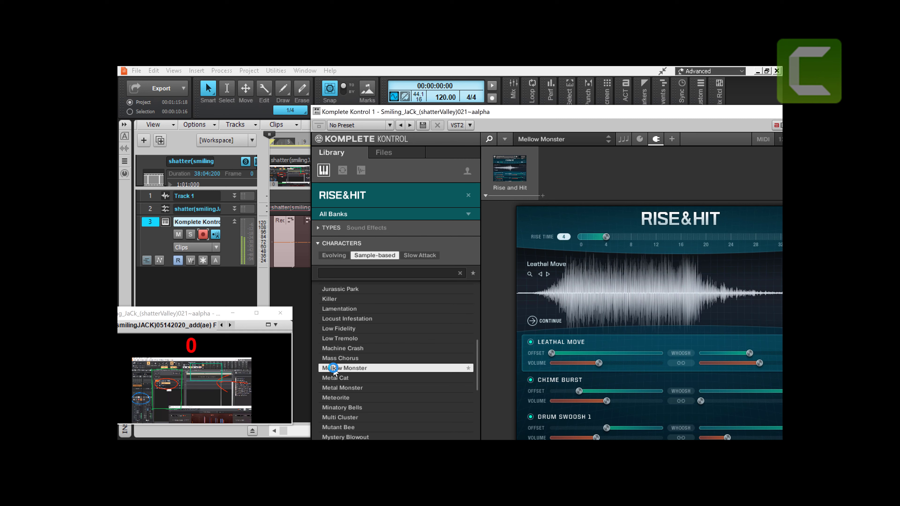
Step: Play the project from its start to hear the Mellow Monster preset against the video
key(space)
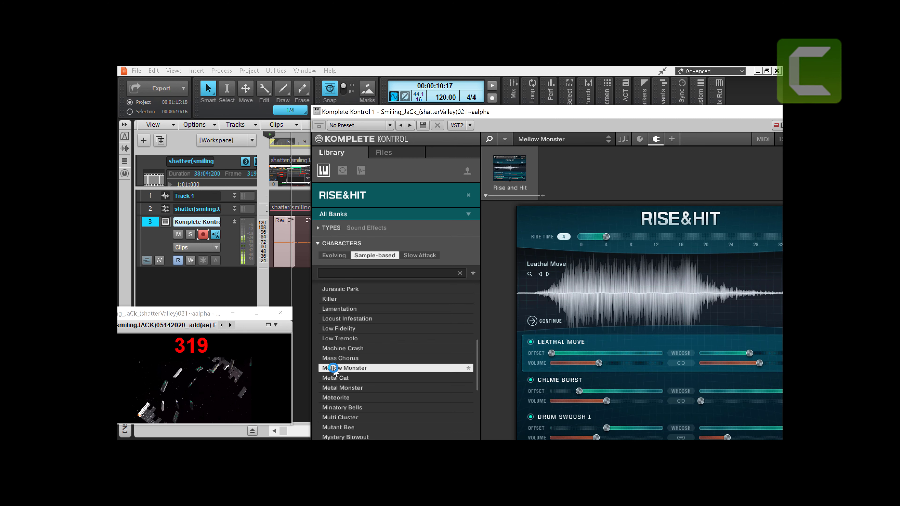
Step: Stop the playback and delete the first recorded MIDI clip on the Komplete Kontrol track
key(space)
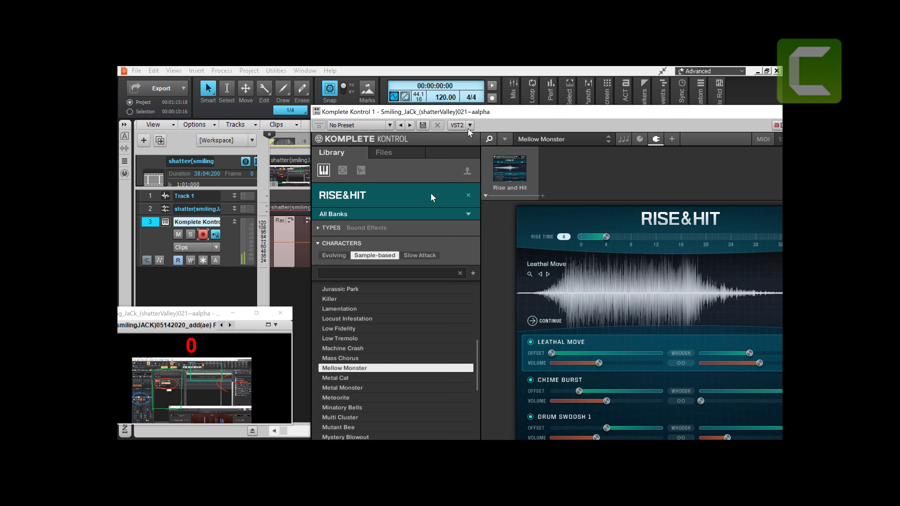
drag(523, 116, 590, 113)
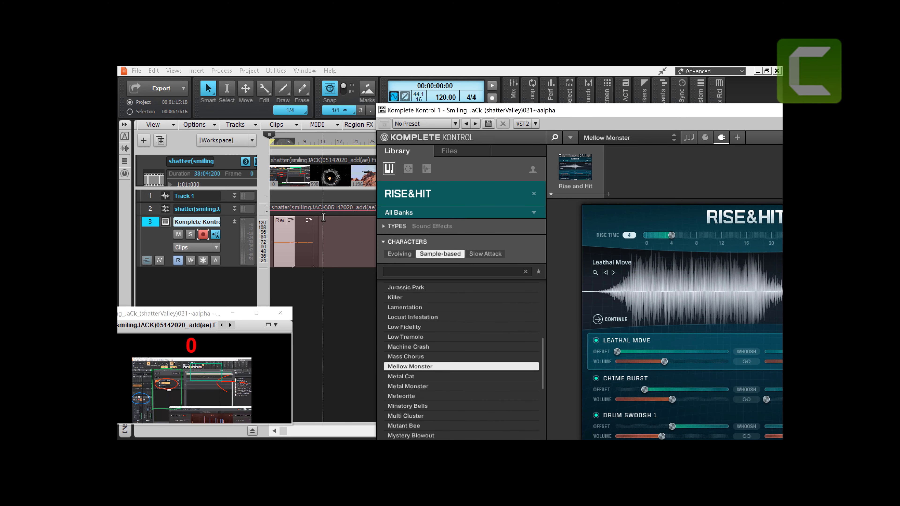
click(151, 223)
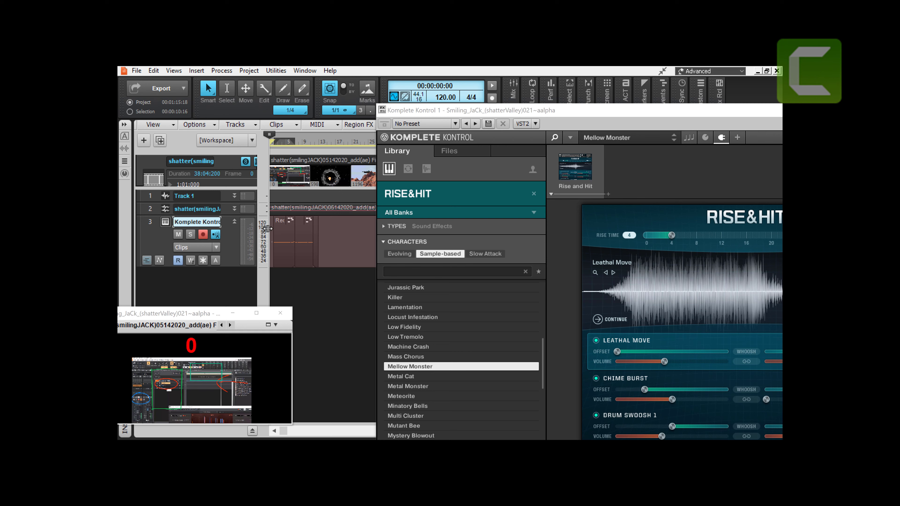
click(280, 229)
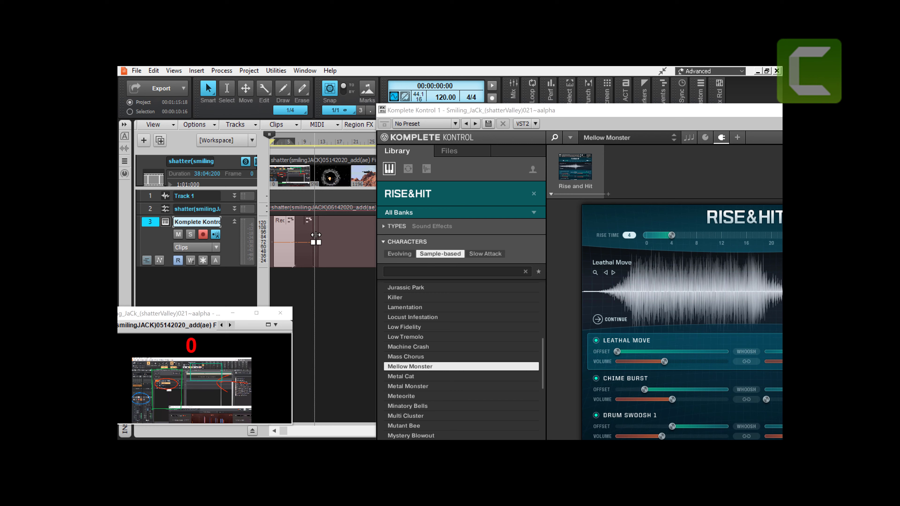
right_click(282, 231)
mouse_move(305, 101)
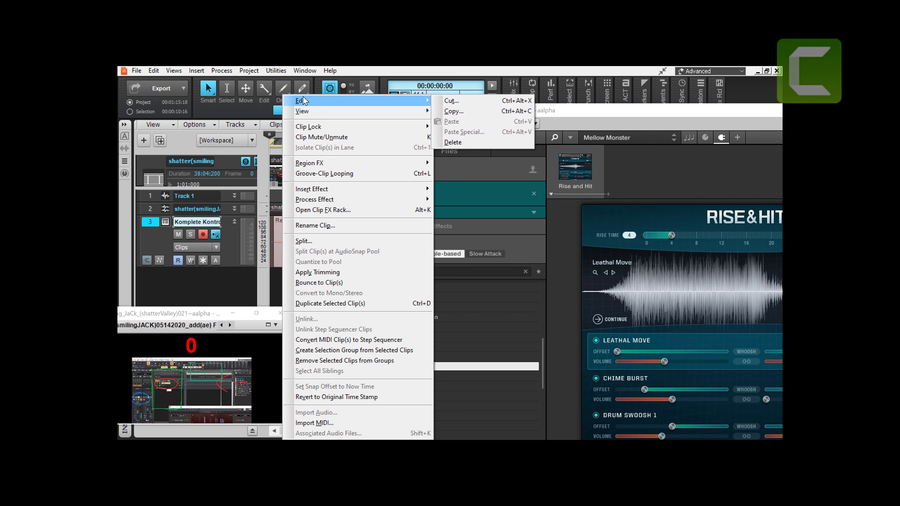
click(456, 142)
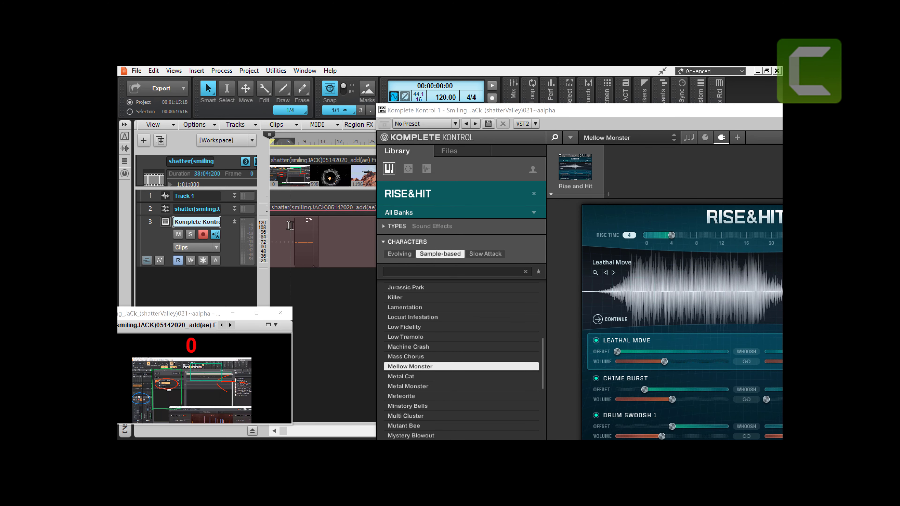
Step: Delete the next MIDI clip on the Komplete Kontrol track, including the emptied clip left in its place
click(300, 233)
right_click(299, 233)
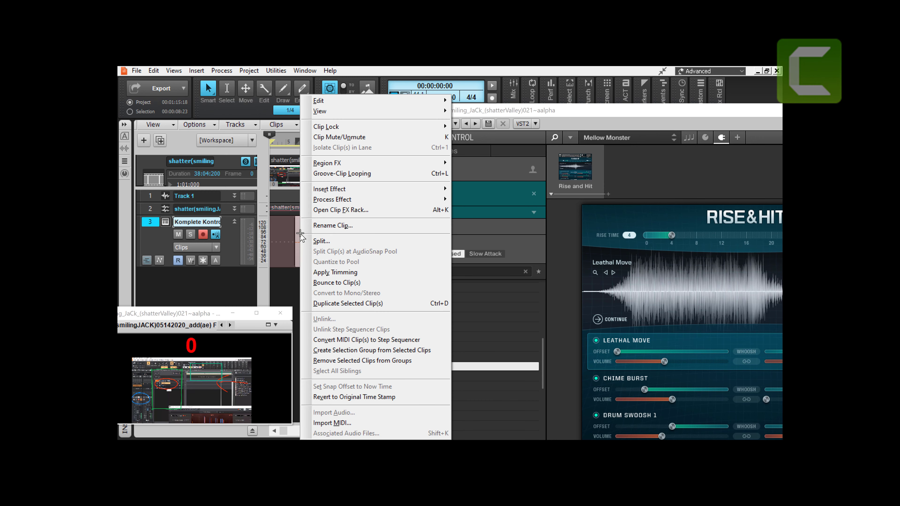
mouse_move(346, 103)
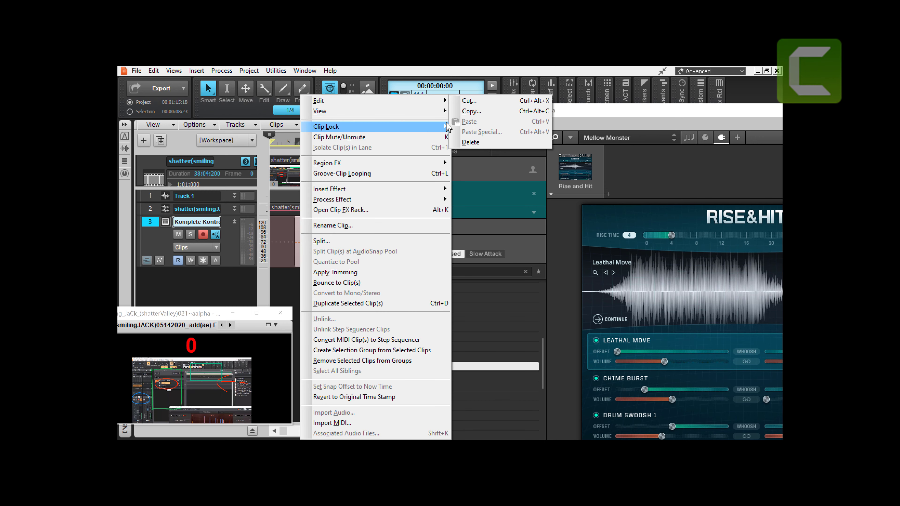
click(500, 142)
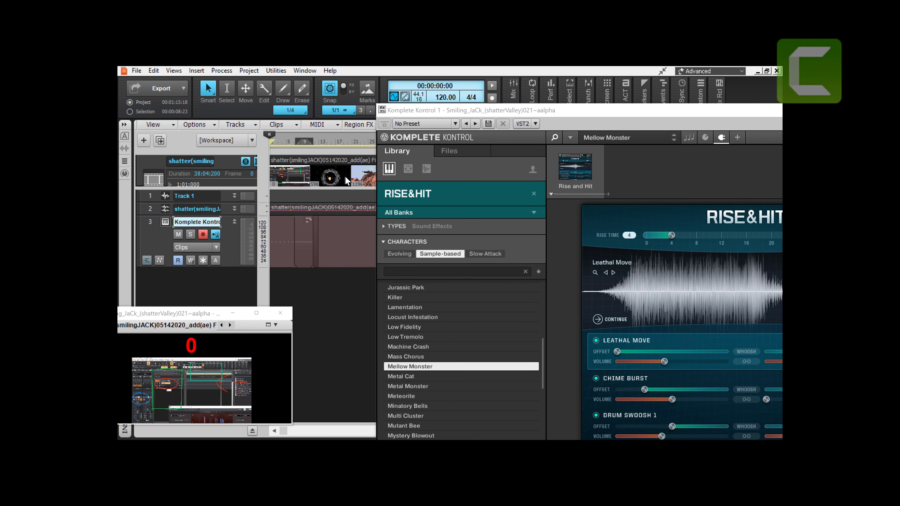
click(307, 232)
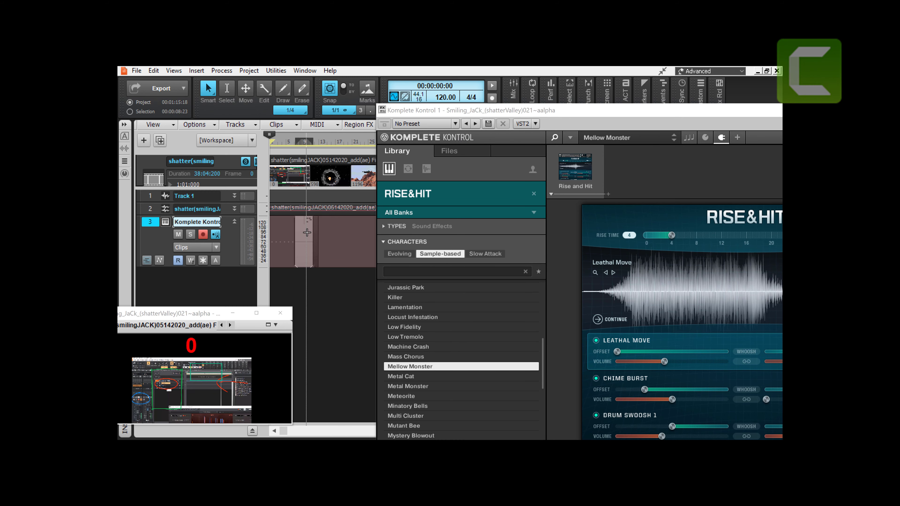
right_click(307, 232)
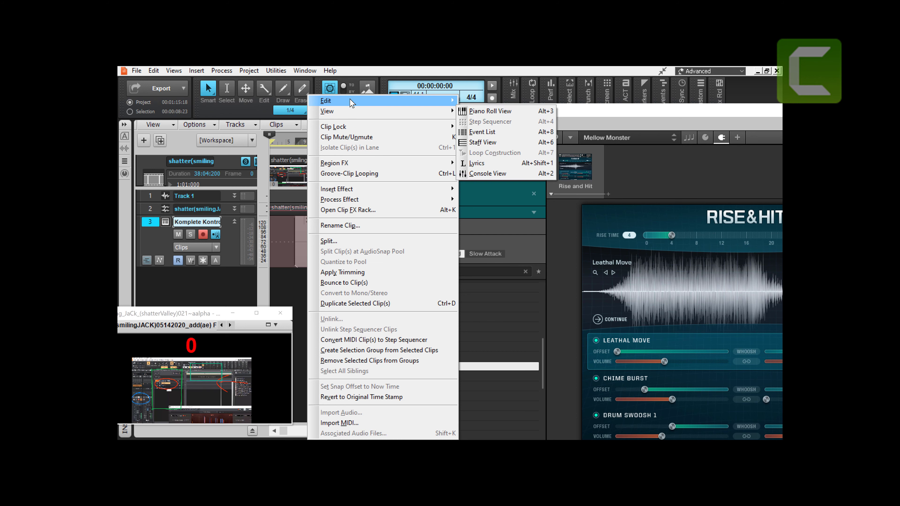
mouse_move(355, 101)
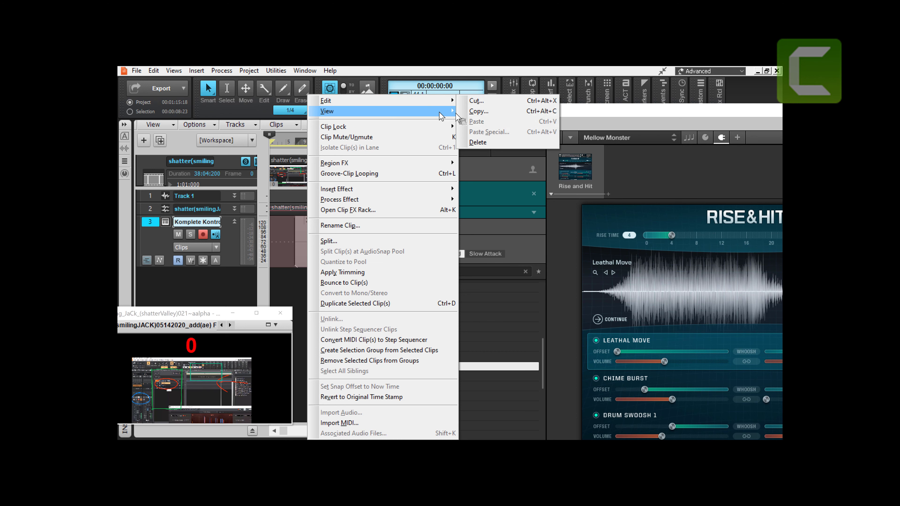
click(489, 143)
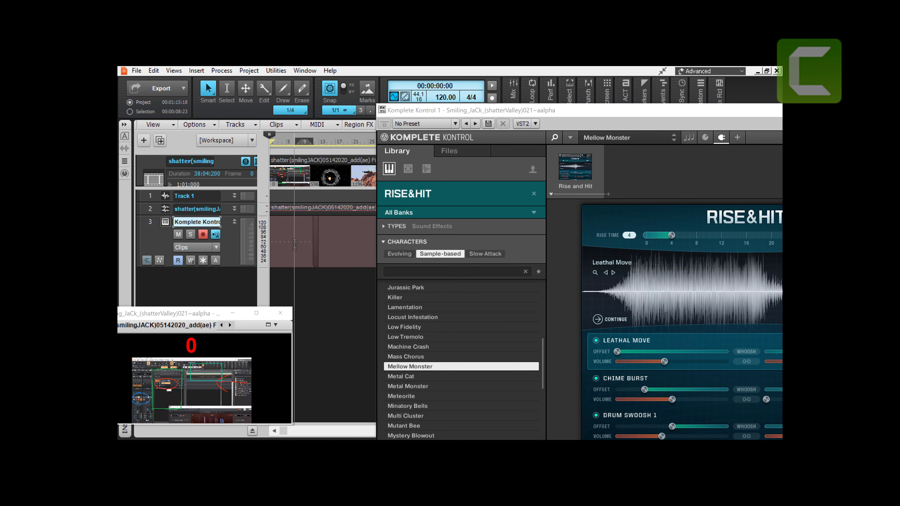
click(290, 239)
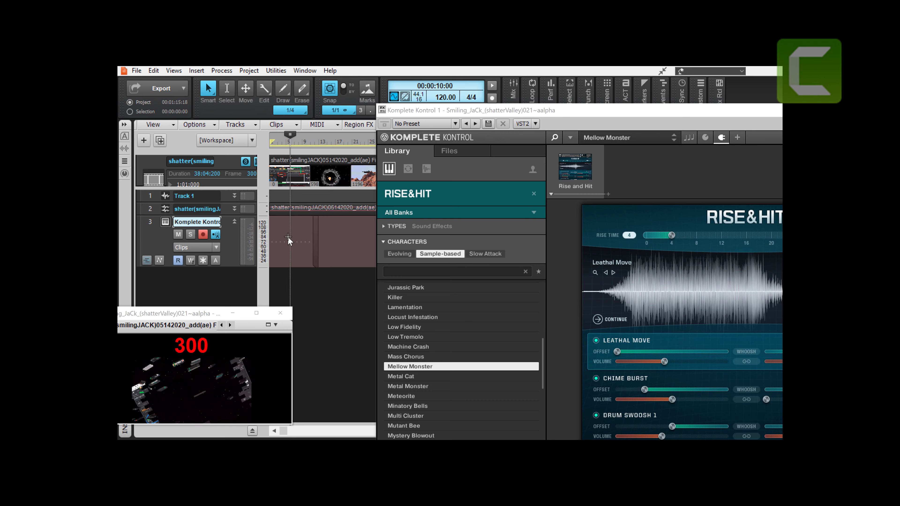
right_click(289, 238)
mouse_move(299, 244)
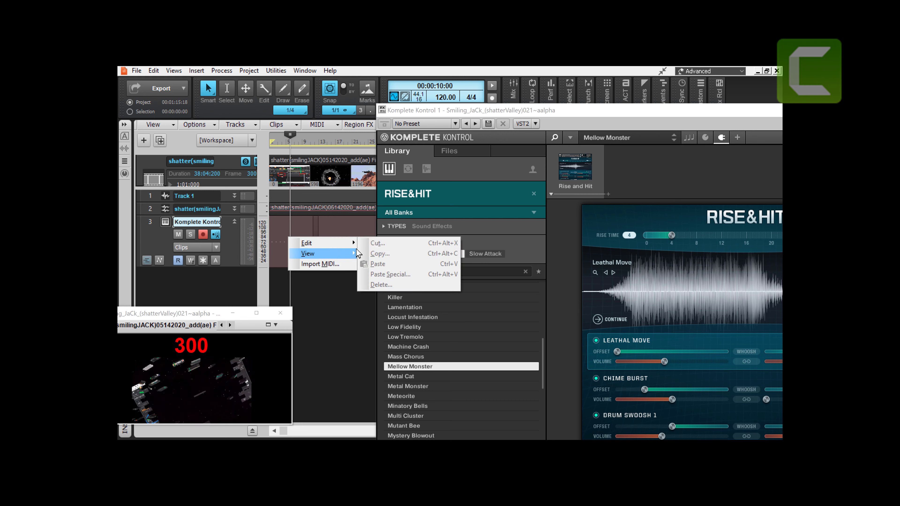
click(274, 228)
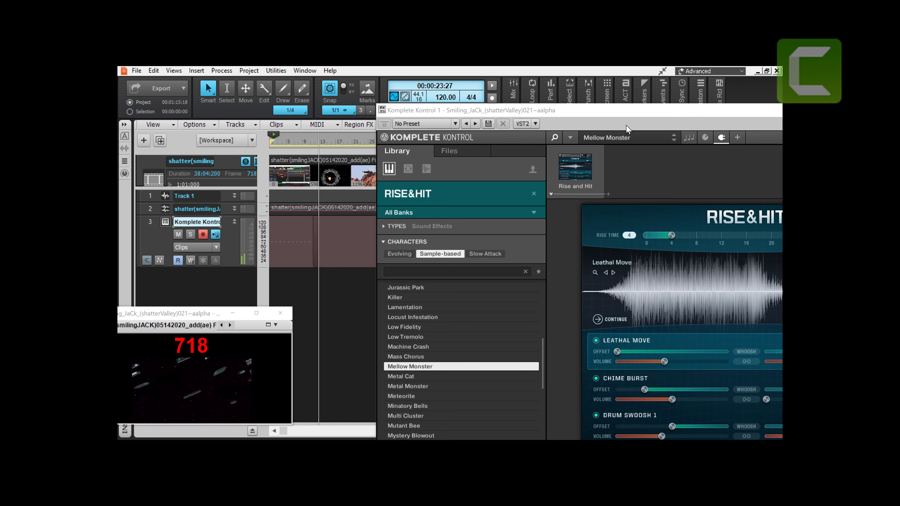
Step: Uncover the transport controls, pause the project playback and return to the project start
click(607, 105)
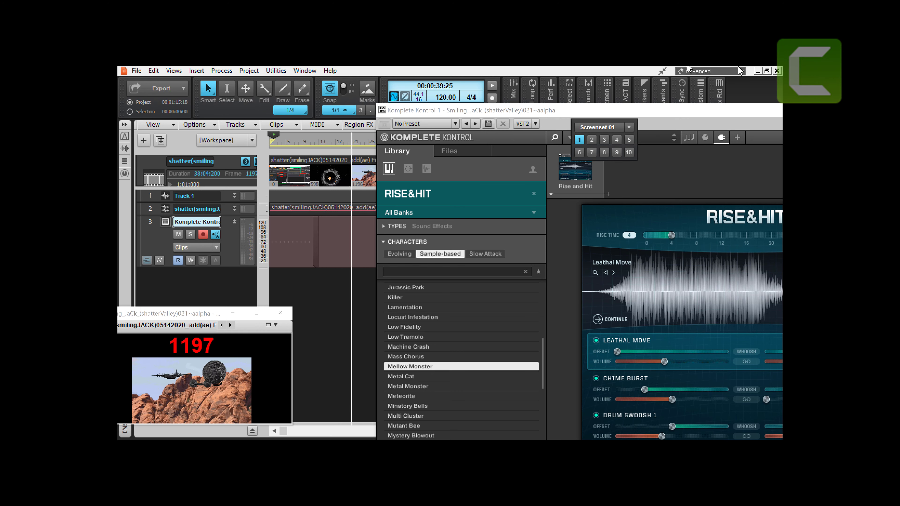
click(381, 119)
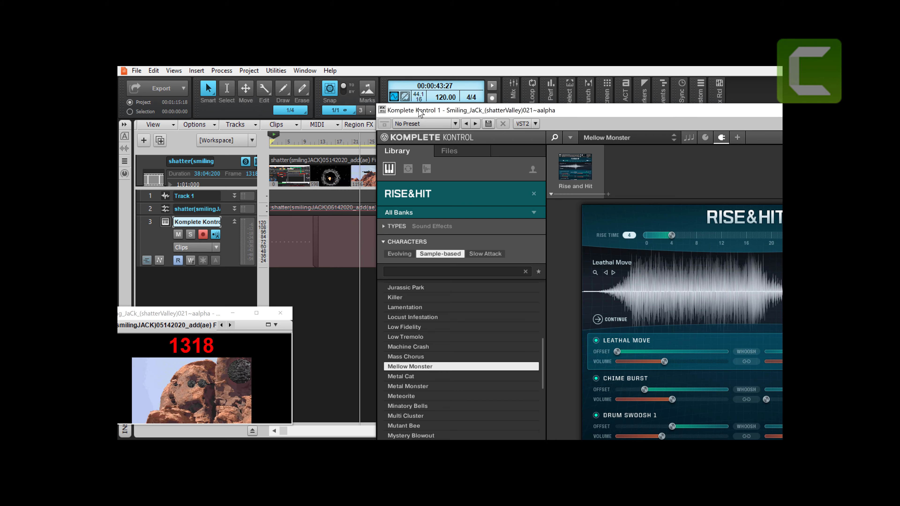
drag(420, 105, 398, 173)
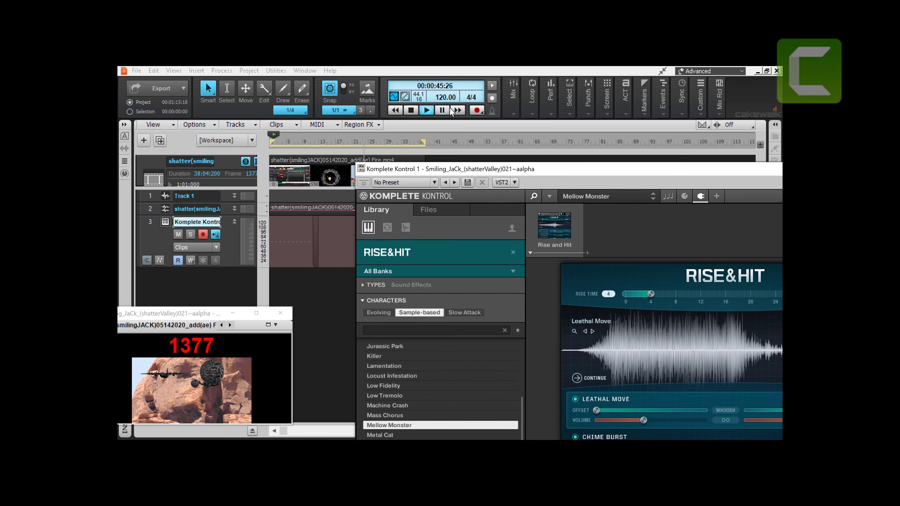
click(442, 110)
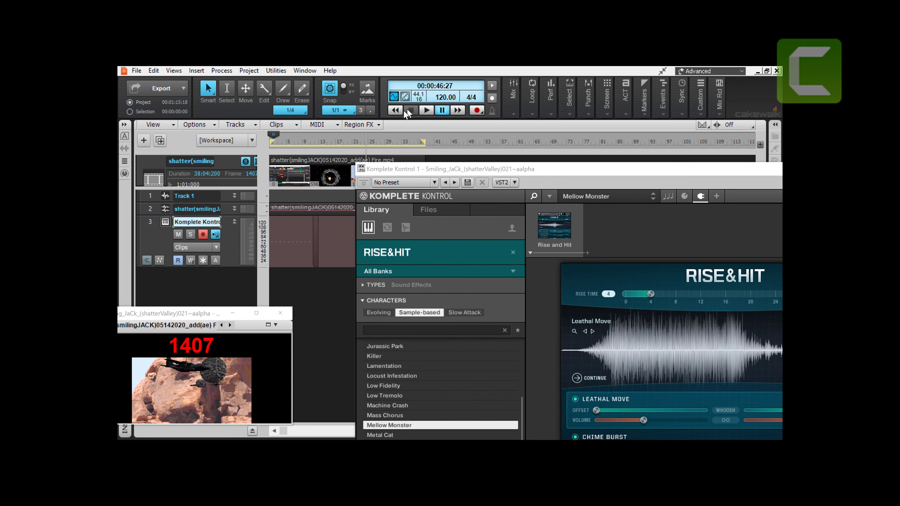
click(394, 110)
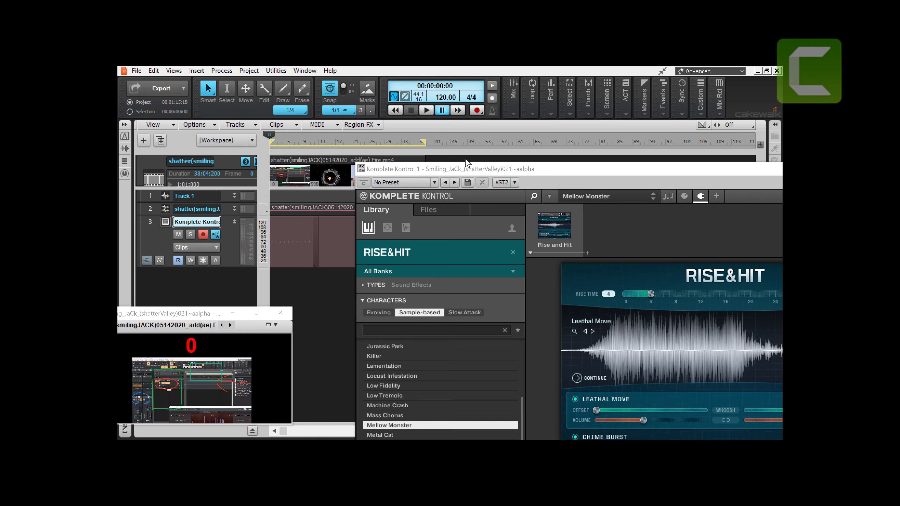
Step: Arrange the plug-in and video windows around the Komplete Kontrol track and record a new Mellow Monster take on it
drag(461, 174, 460, 103)
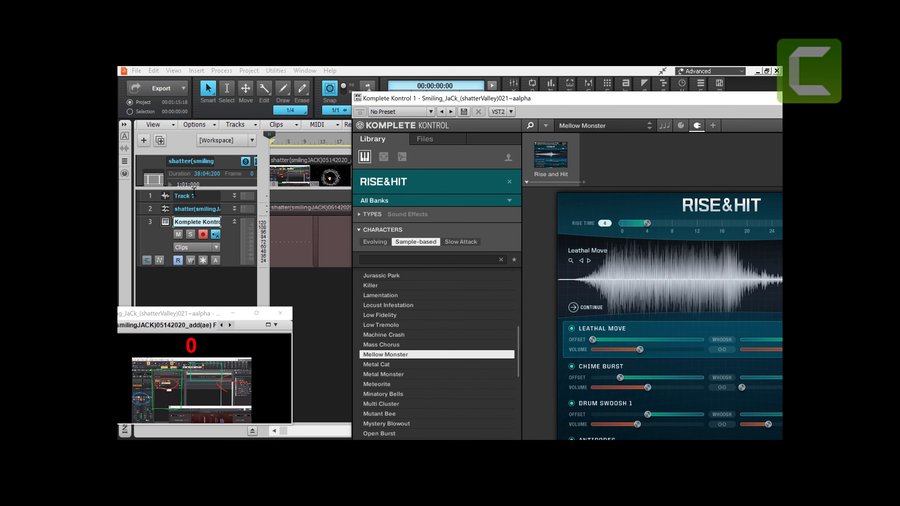
click(149, 223)
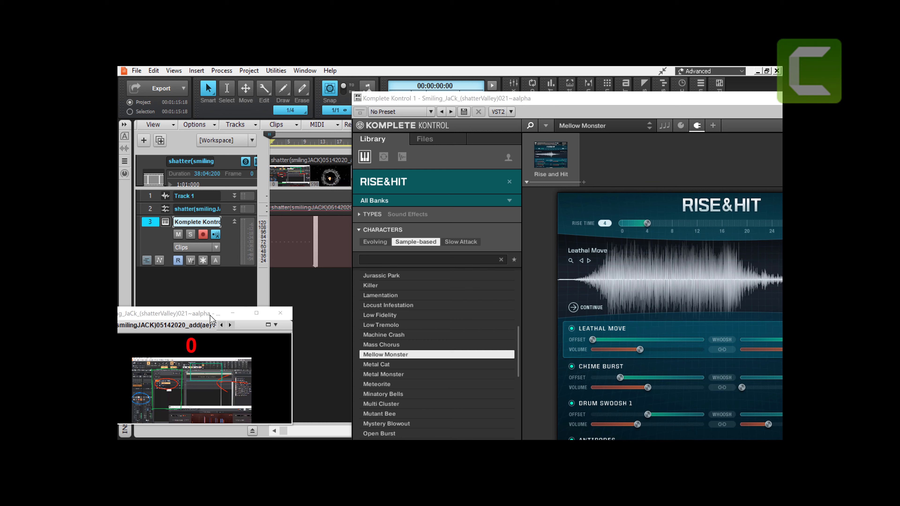
drag(208, 315, 222, 279)
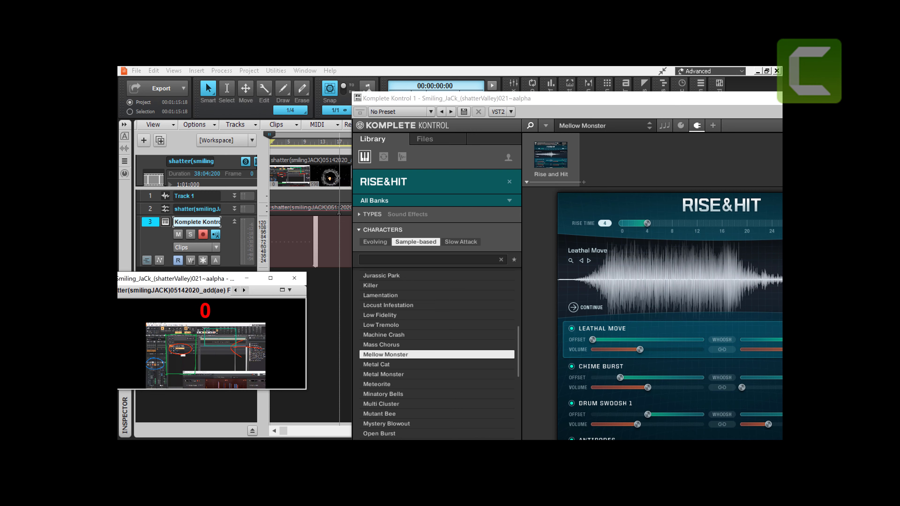
drag(481, 101, 454, 102)
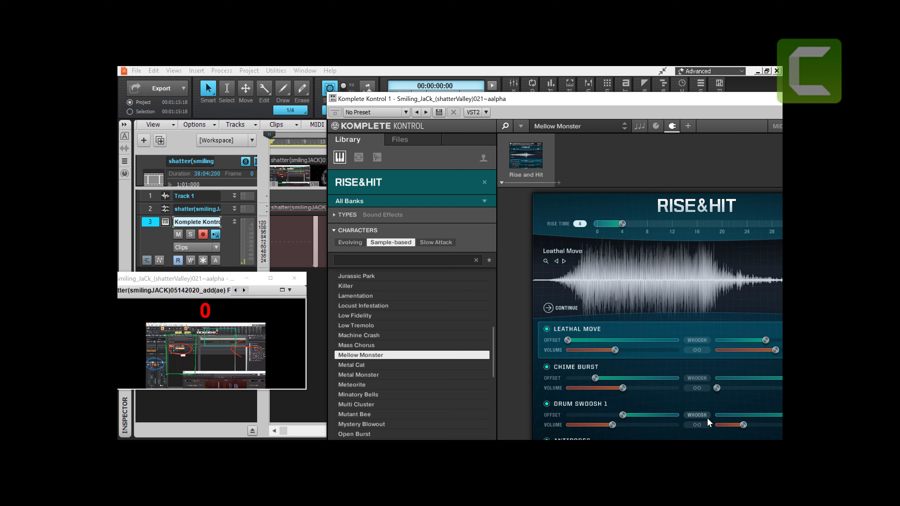
key(space)
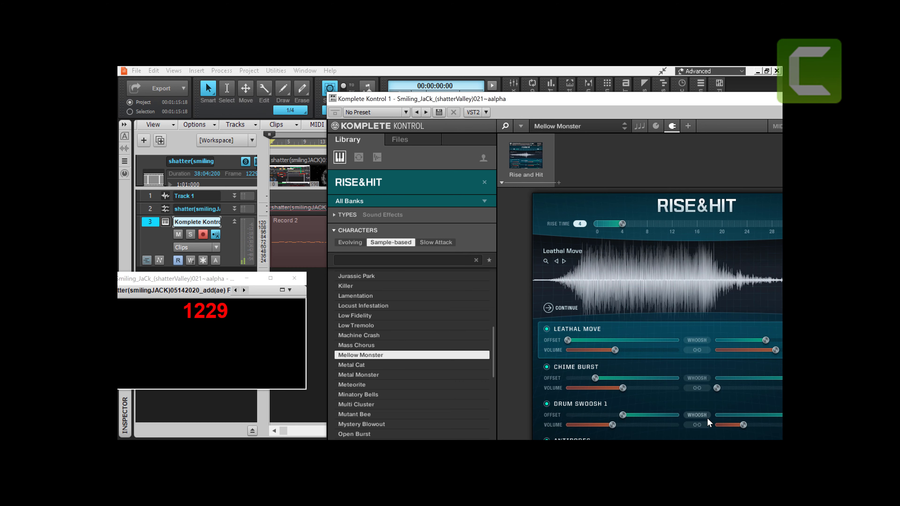
key(space)
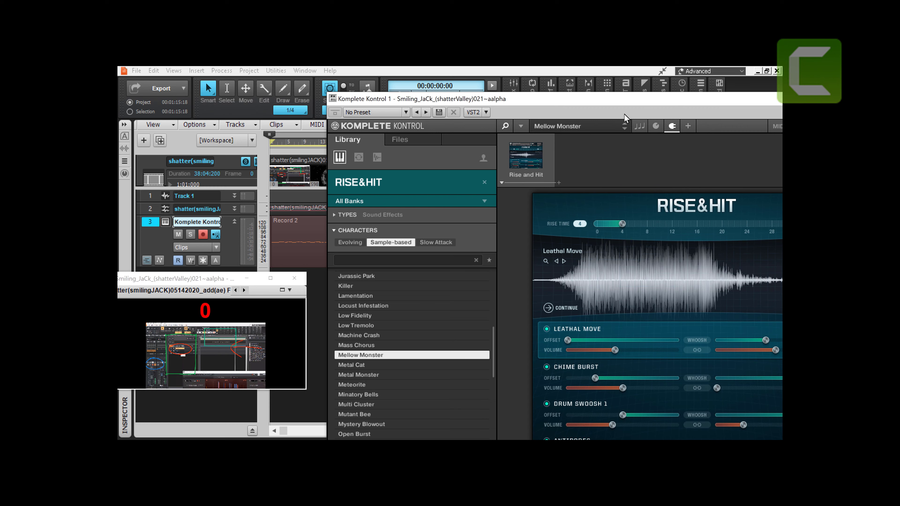
Step: Play the project from its start to hear the newly recorded take against the video
drag(619, 103, 604, 140)
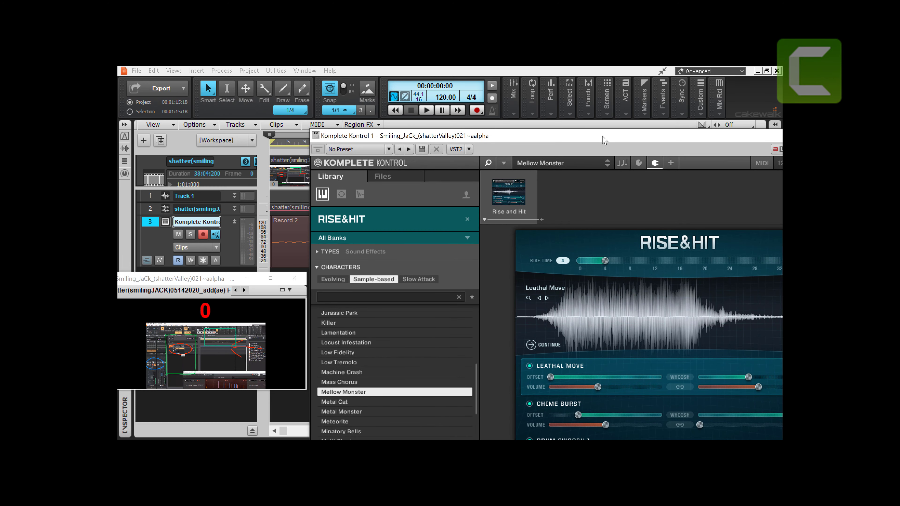
click(397, 110)
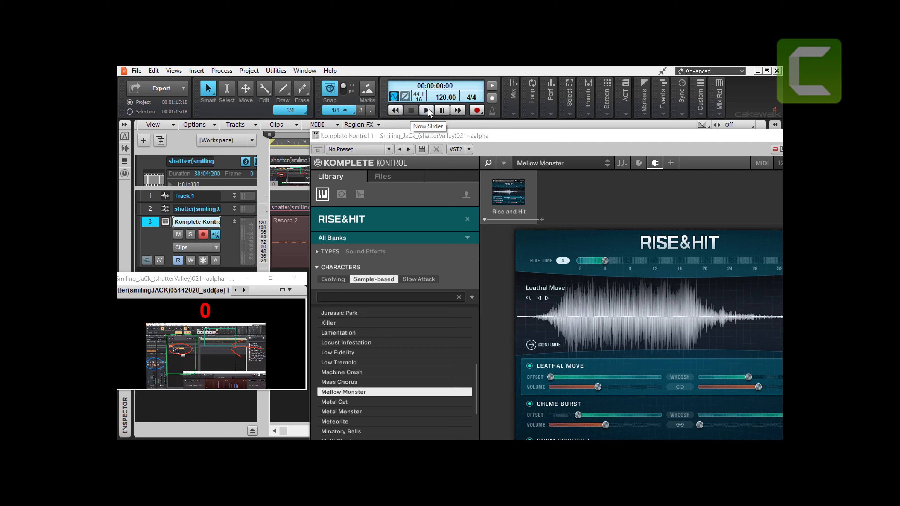
click(427, 110)
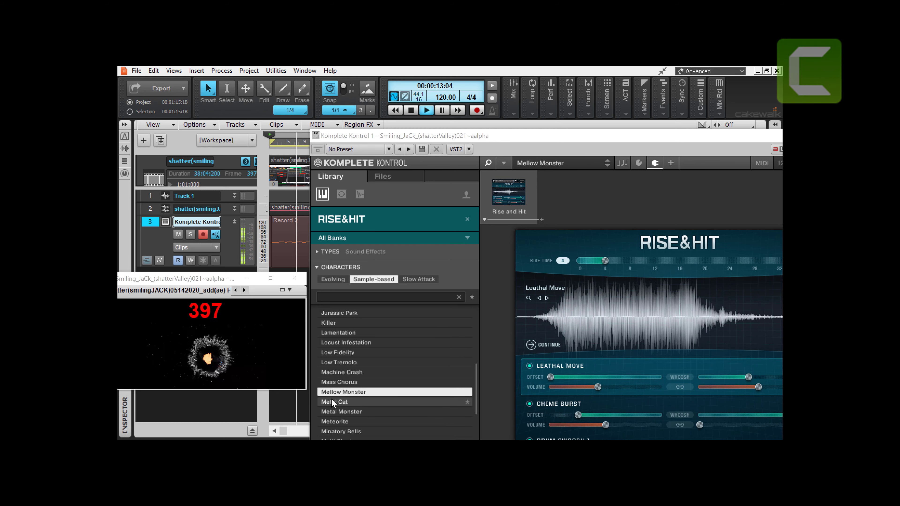
Step: Preview the Metal Cat preset and load Metal Monster into Rise & Hit, pausing and resuming the project playback
click(326, 403)
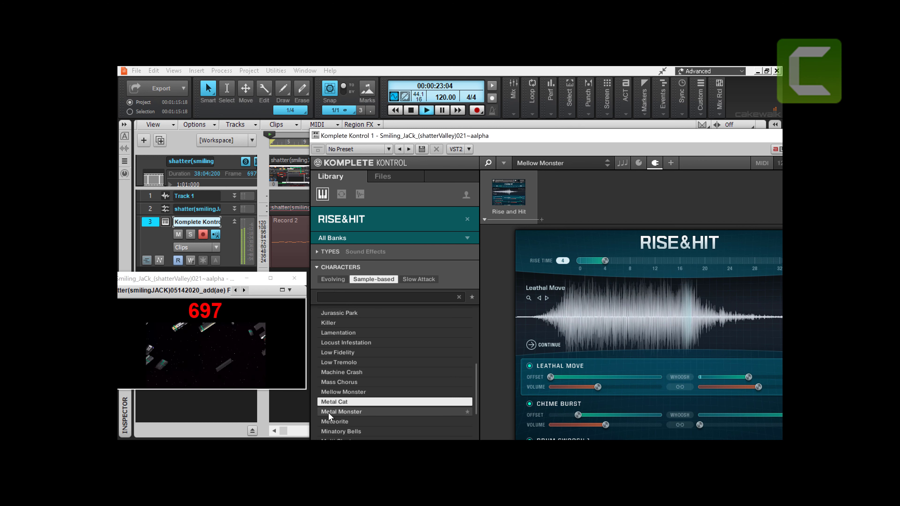
click(328, 413)
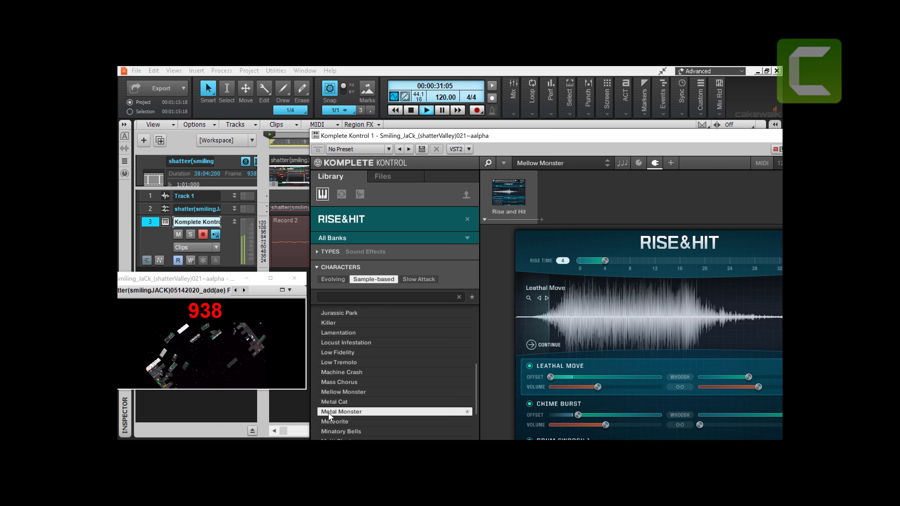
click(329, 413)
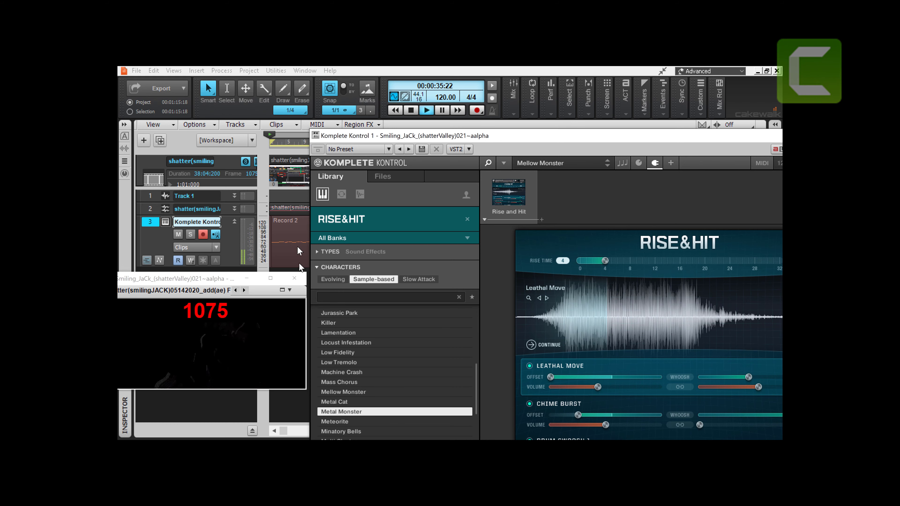
click(441, 109)
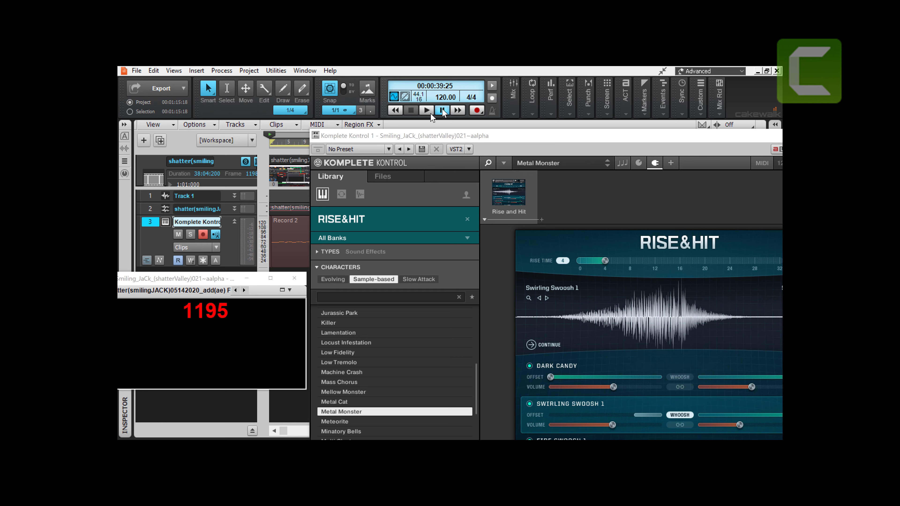
click(442, 110)
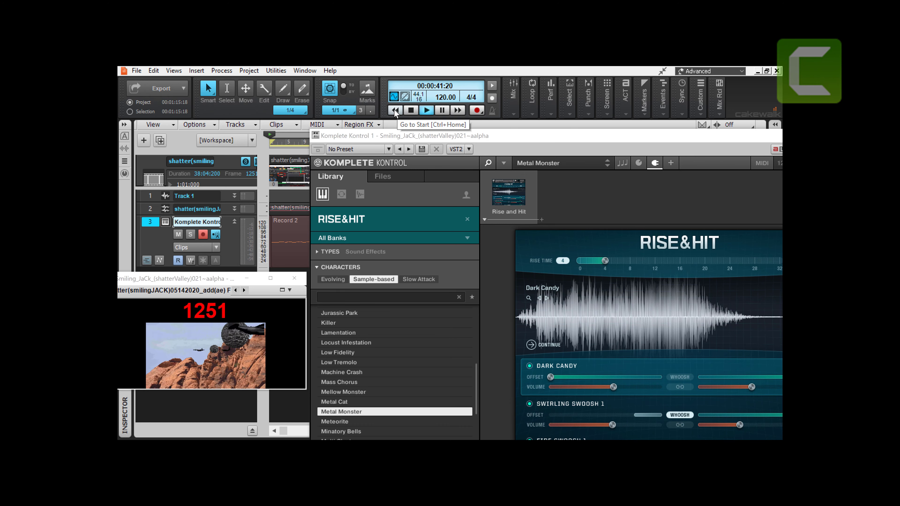
Step: Pause the project playback and preview the Meteorite, Minatory Bells and Multi Cluster presets, shifting the plug-in window slightly upward
click(444, 109)
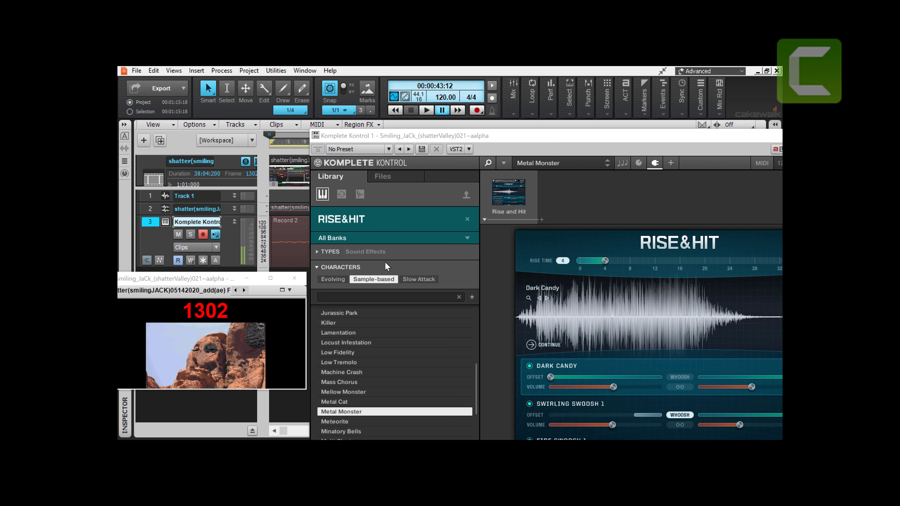
click(335, 421)
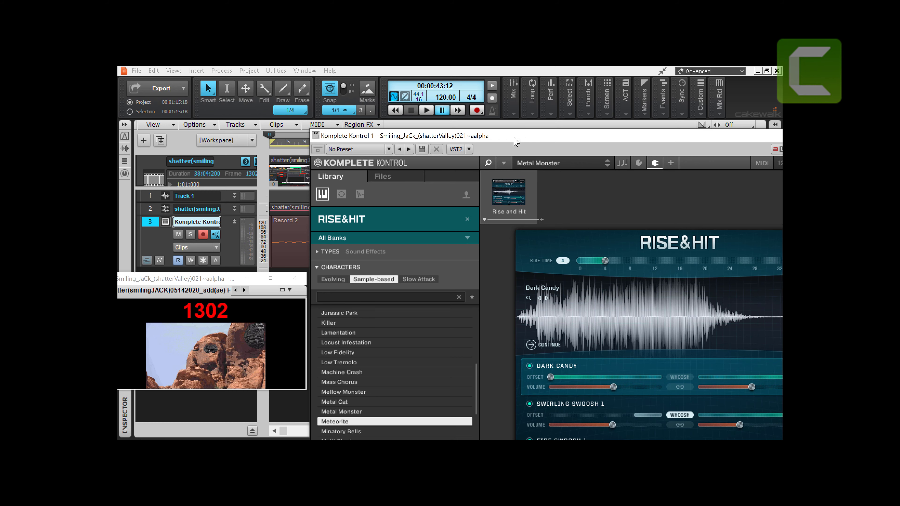
drag(515, 141, 535, 124)
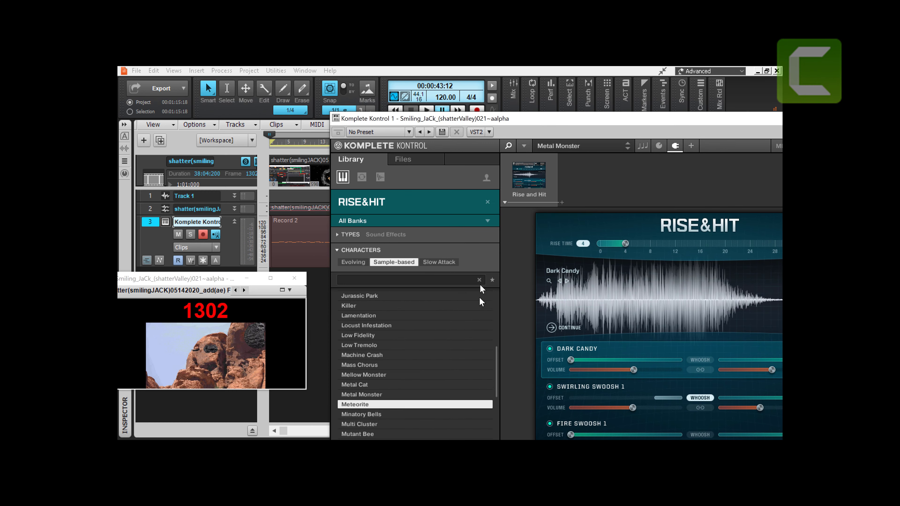
click(376, 413)
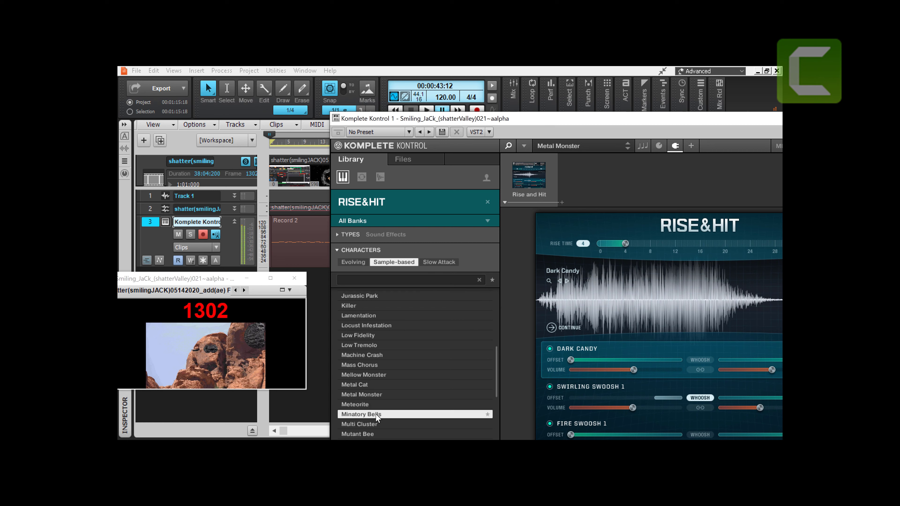
scroll(376, 414, down, 4)
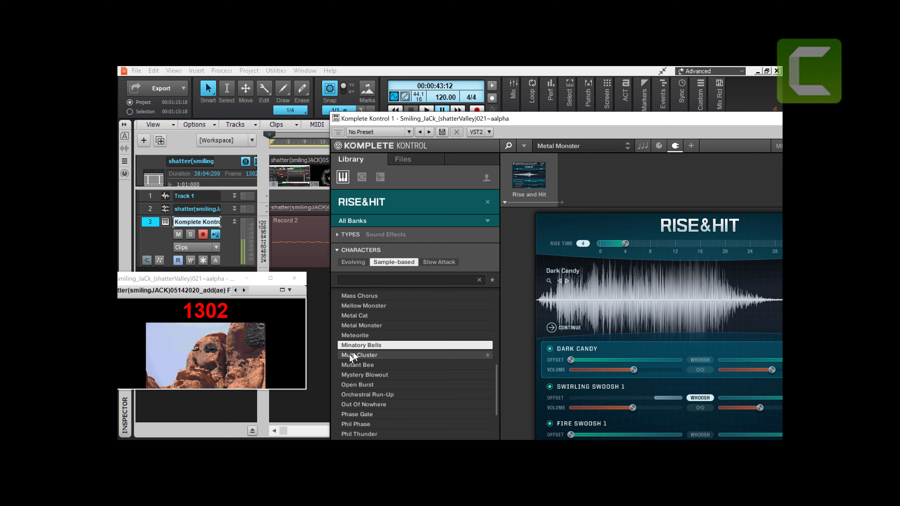
click(364, 355)
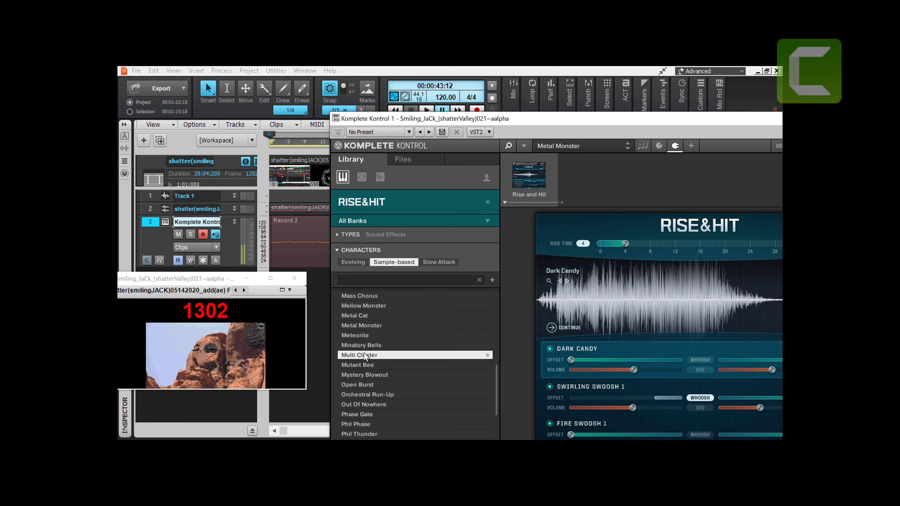
Step: Load the Mutant Bee preset into Rise & Hit and resume the project playback to audition it
click(358, 365)
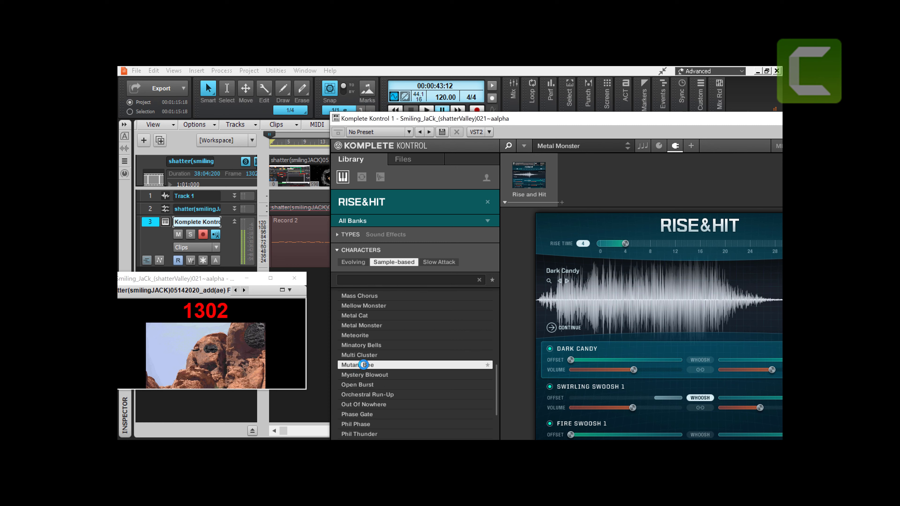
double_click(363, 365)
click(364, 365)
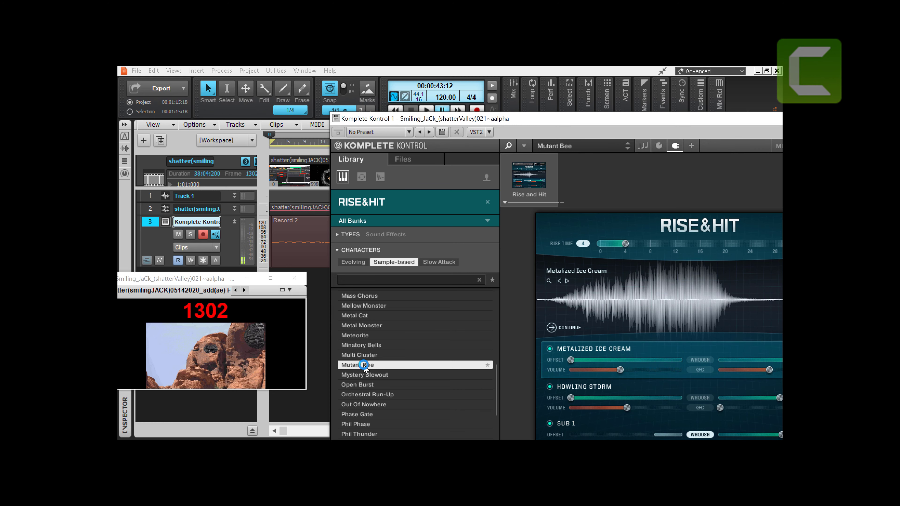
key(space)
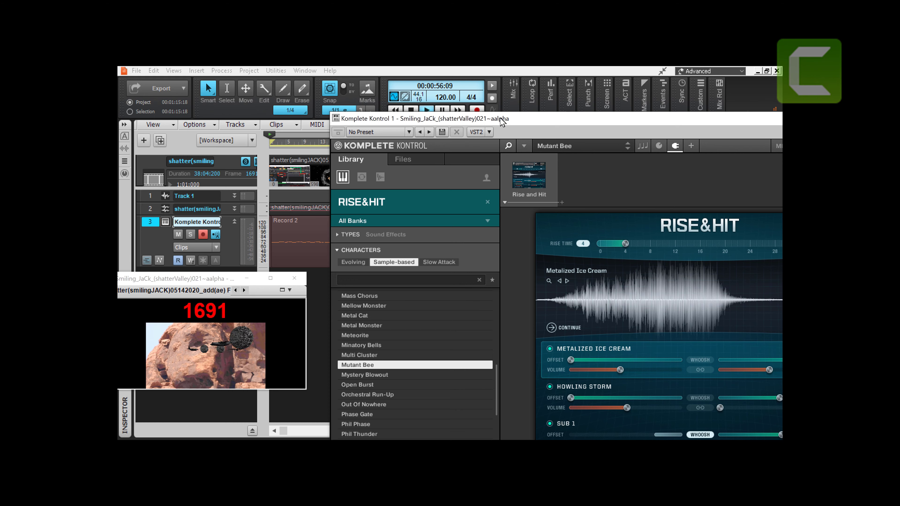
Step: Move the plug-in window to uncover the transport controls and replay the project from its start
drag(514, 123, 500, 177)
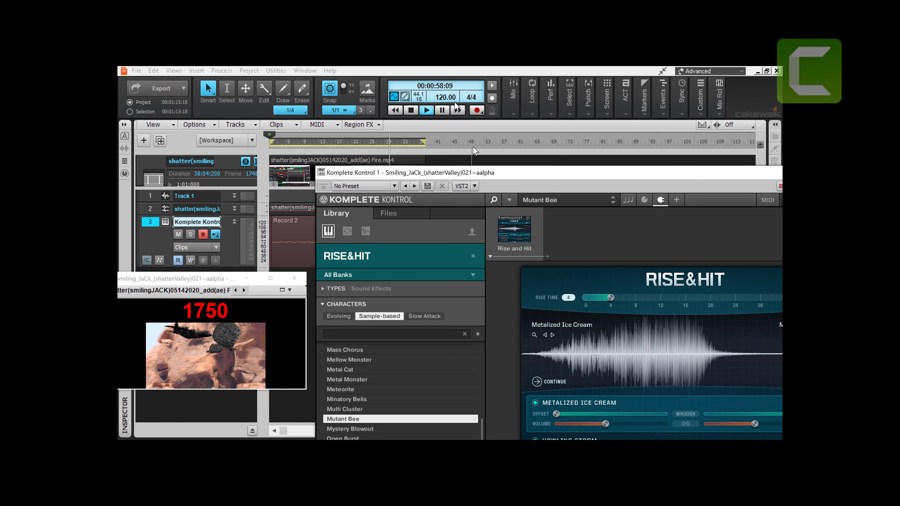
click(395, 110)
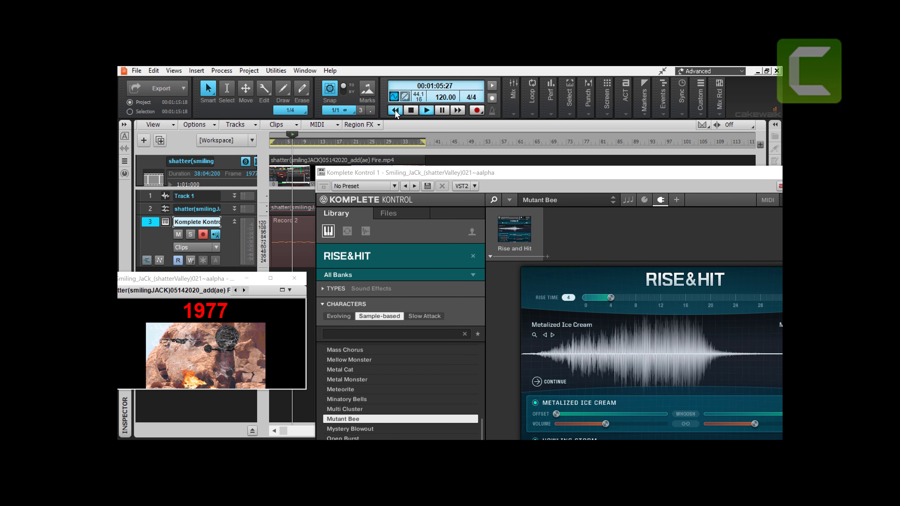
click(395, 110)
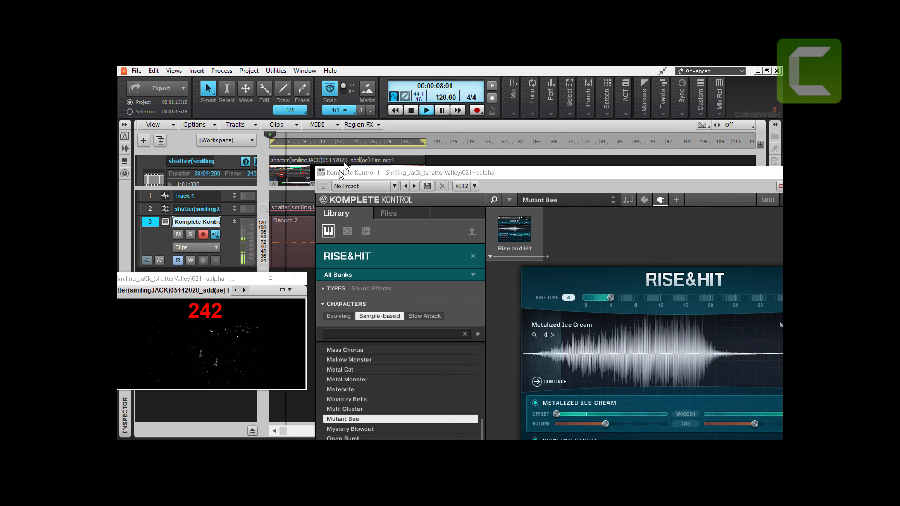
Step: Load the Mystery Blowout preset into Rise & Hit and play the project from its start to audition it
scroll(357, 383, down, 1)
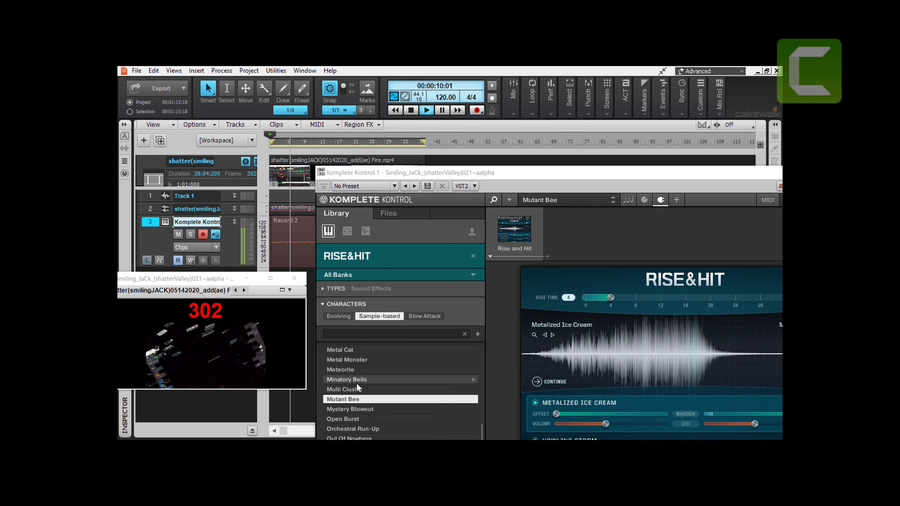
click(346, 408)
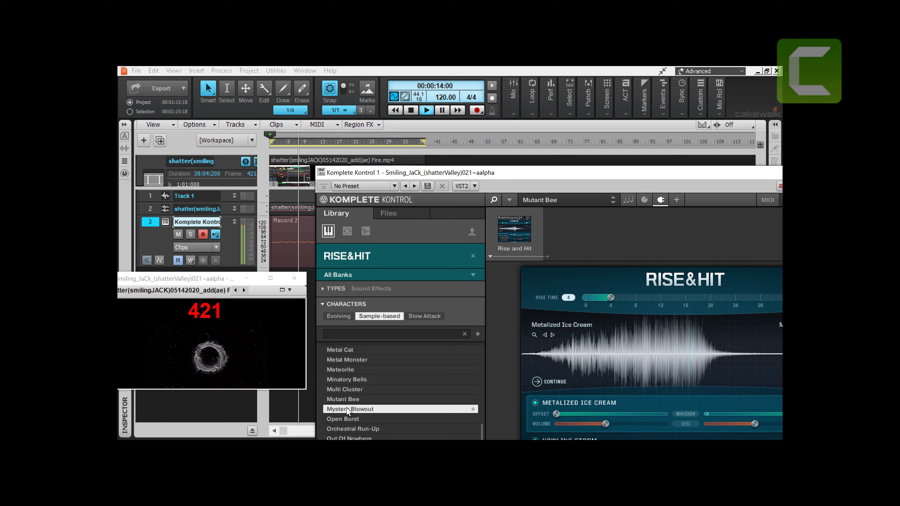
key(space)
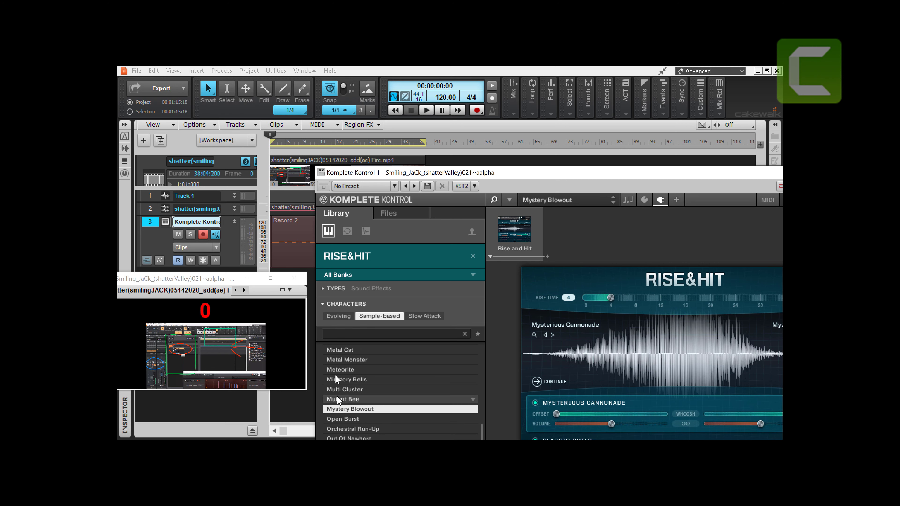
click(397, 110)
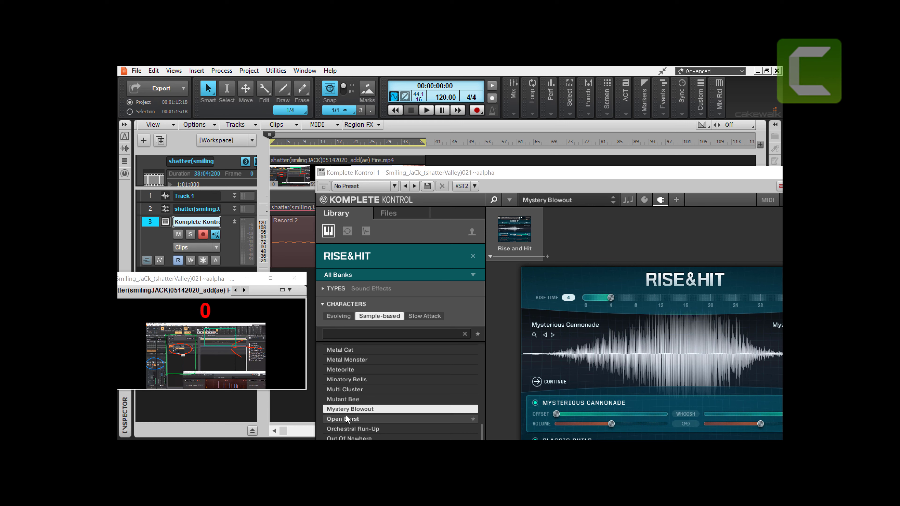
key(space)
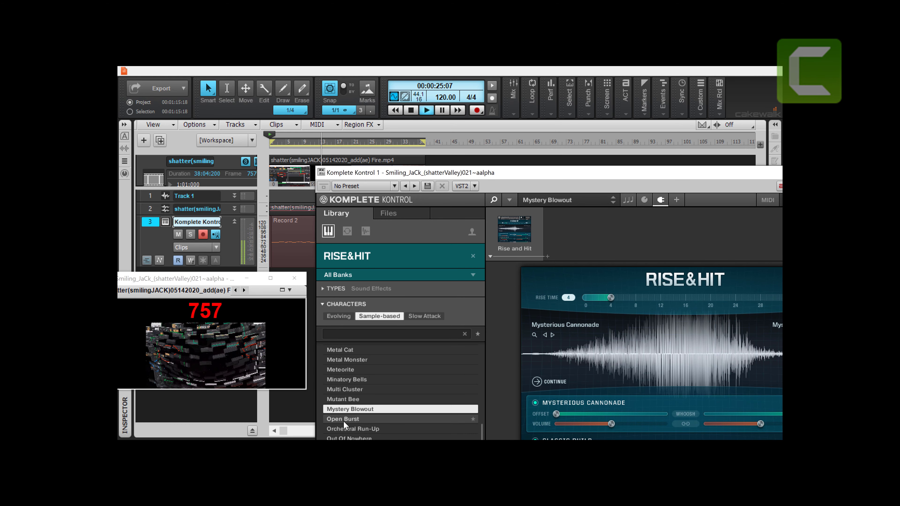
Step: Stop the playback, load the Open Burst preset and play the project from its start to audition it
click(343, 421)
key(space)
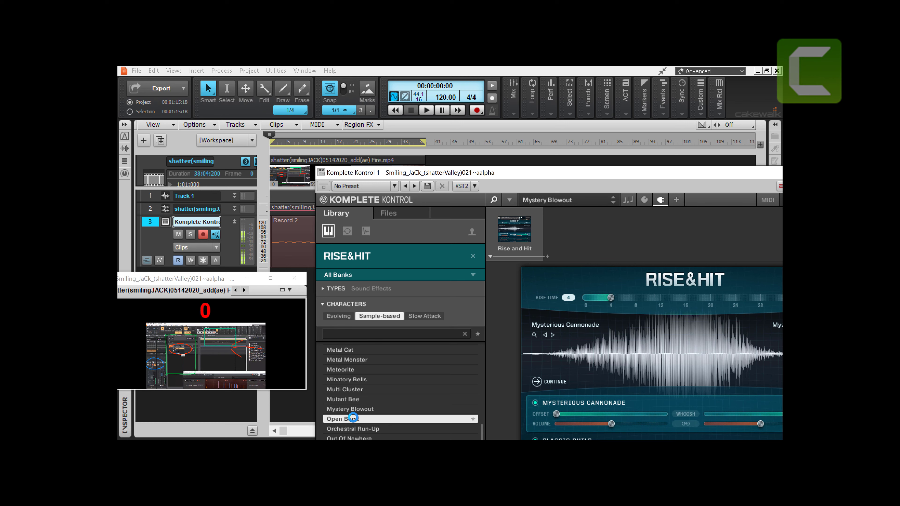
double_click(353, 418)
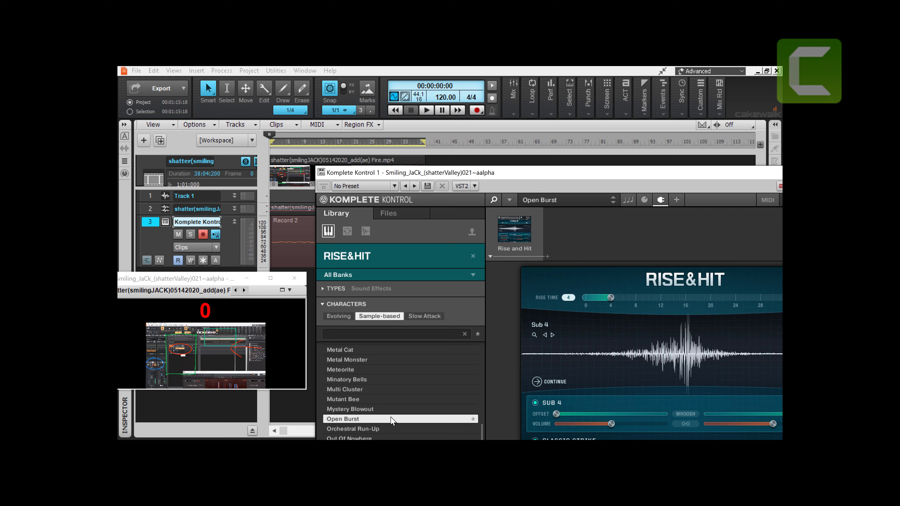
key(space)
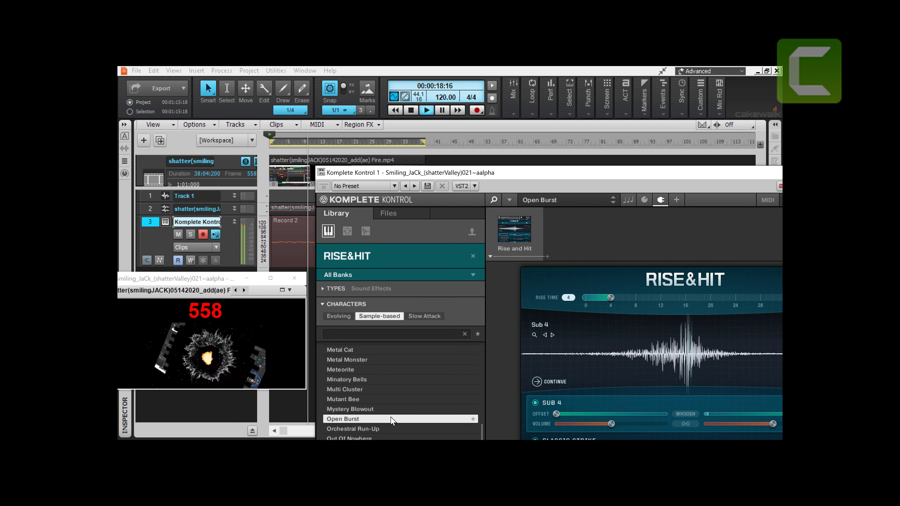
Step: Stop the playback, load the Orchestral Run-Up preset and play the project from its start to audition it
key(space)
scroll(386, 418, down, 2)
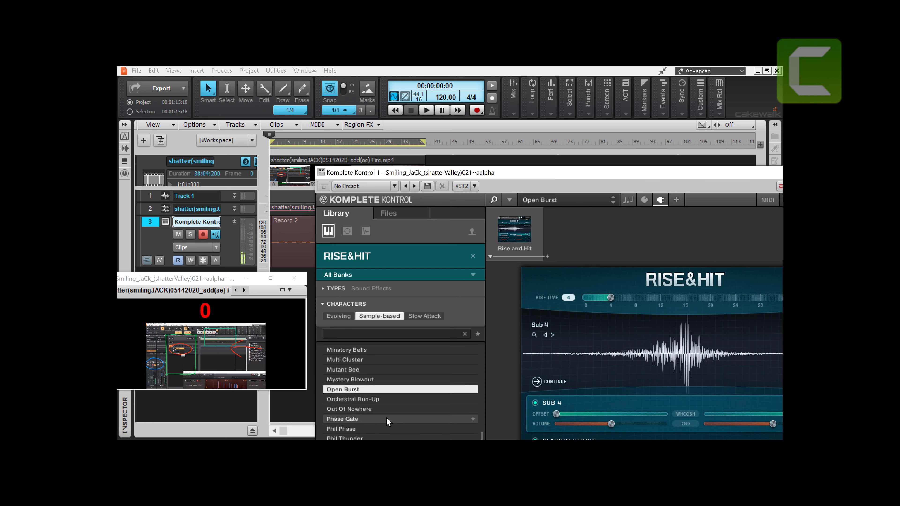
click(360, 372)
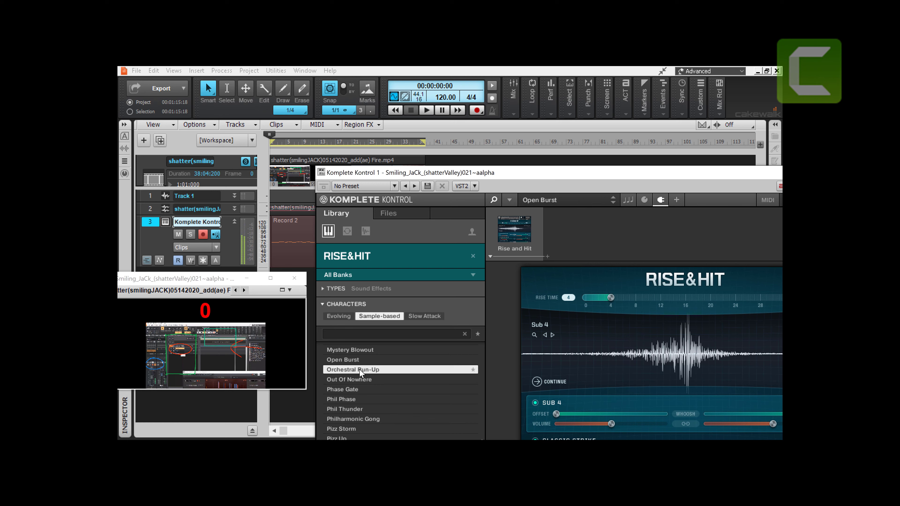
right_click(359, 370)
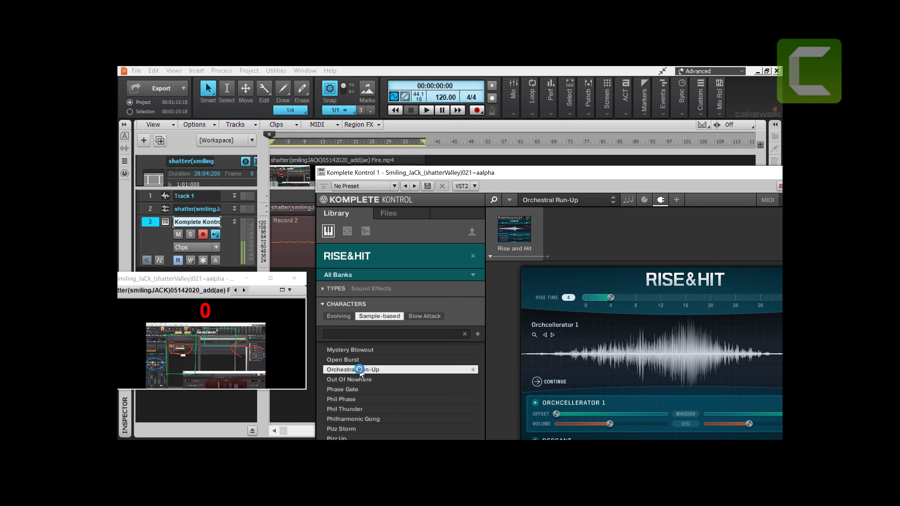
key(space)
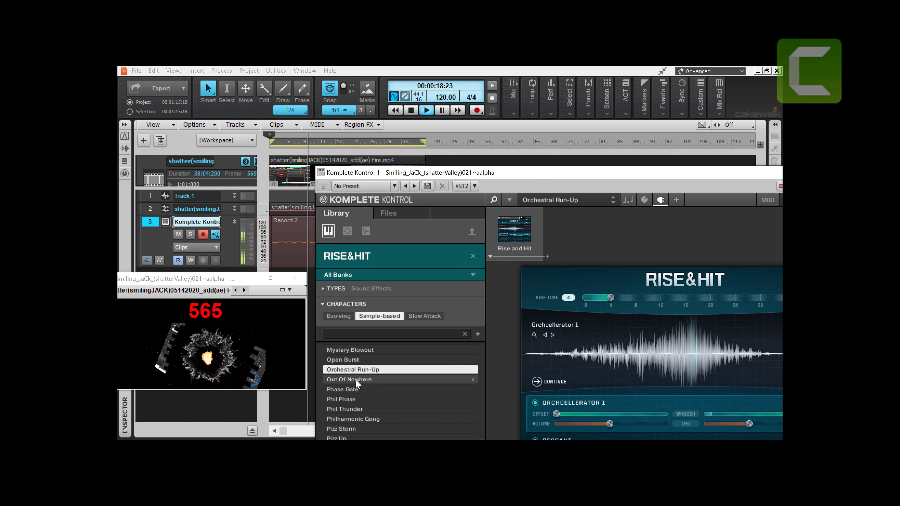
Step: Restart the playback from the project start, load the Out Of Nowhere preset to audition it, and stop the playback
click(348, 379)
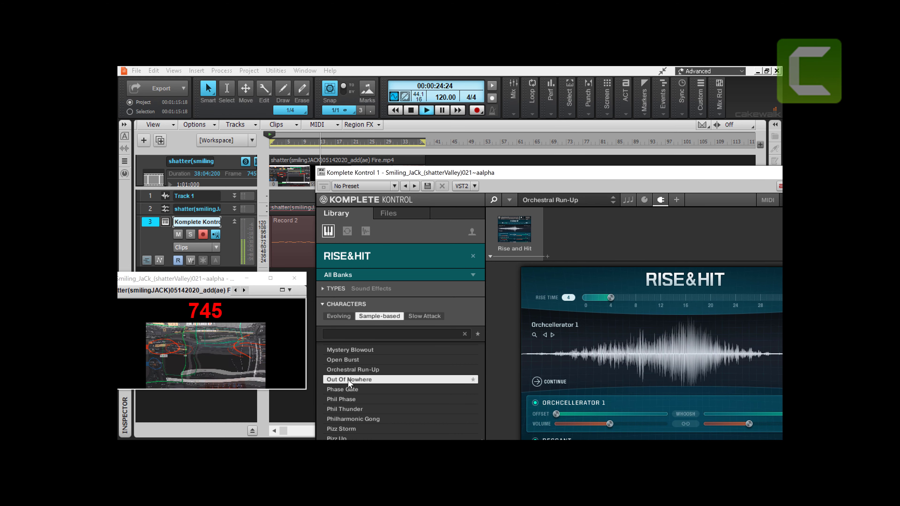
key(space)
key(space)
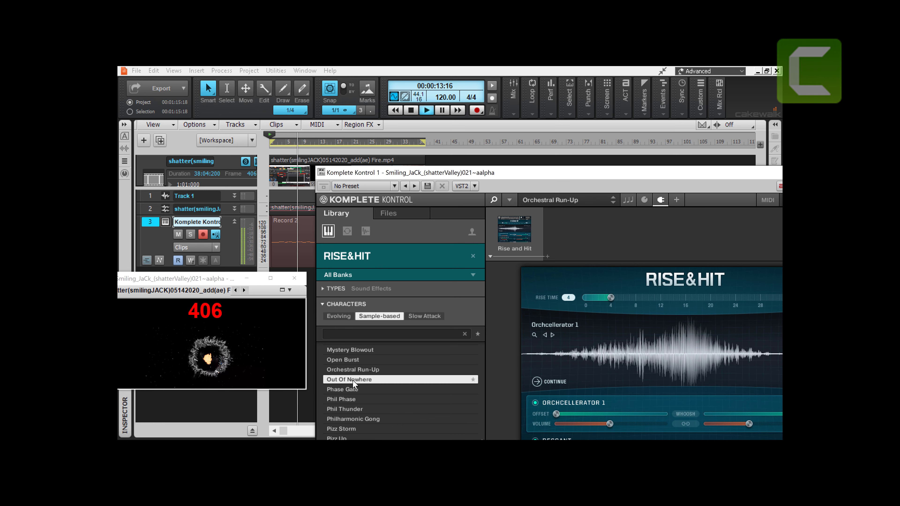
click(352, 380)
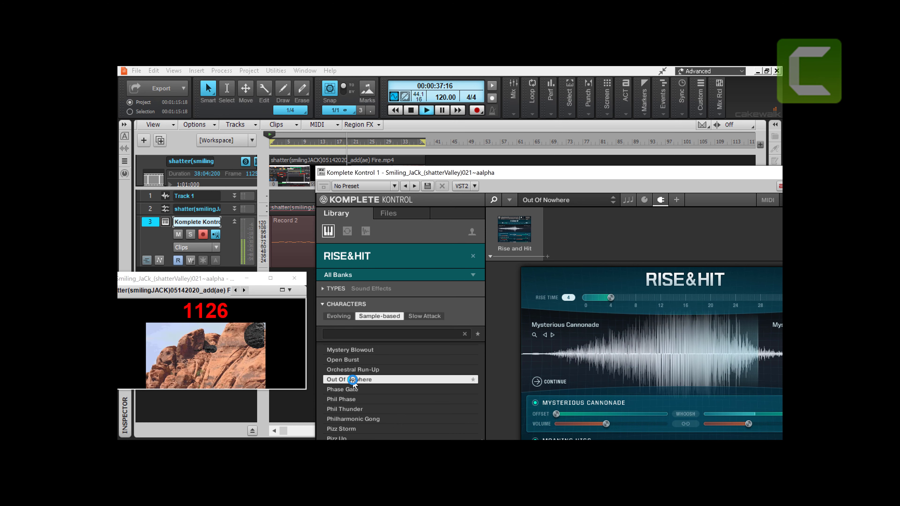
key(space)
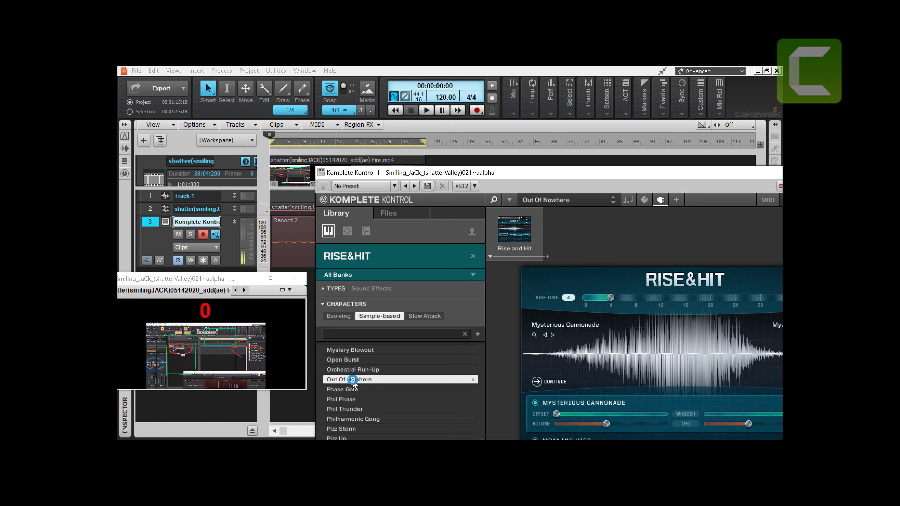
Step: Preview the Phase Gate preset, load Phil Phase into Rise & Hit and play the project from its start with it
click(341, 388)
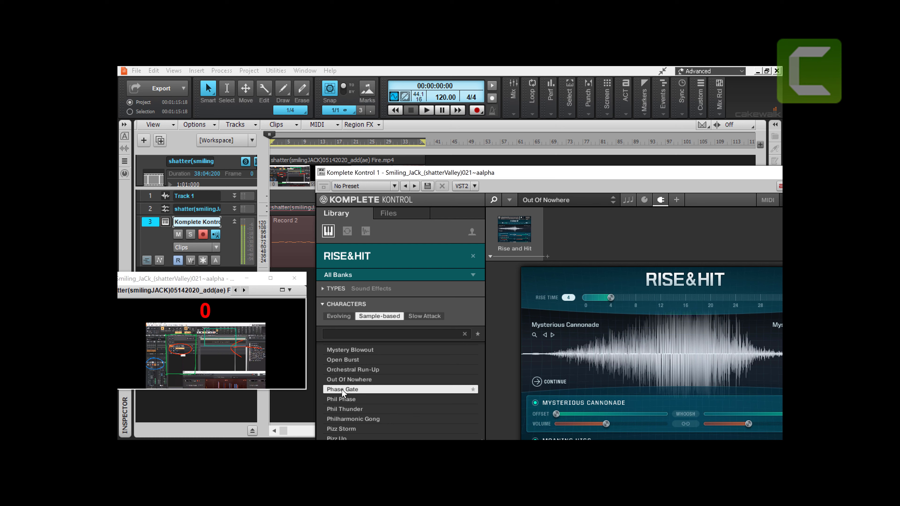
click(335, 399)
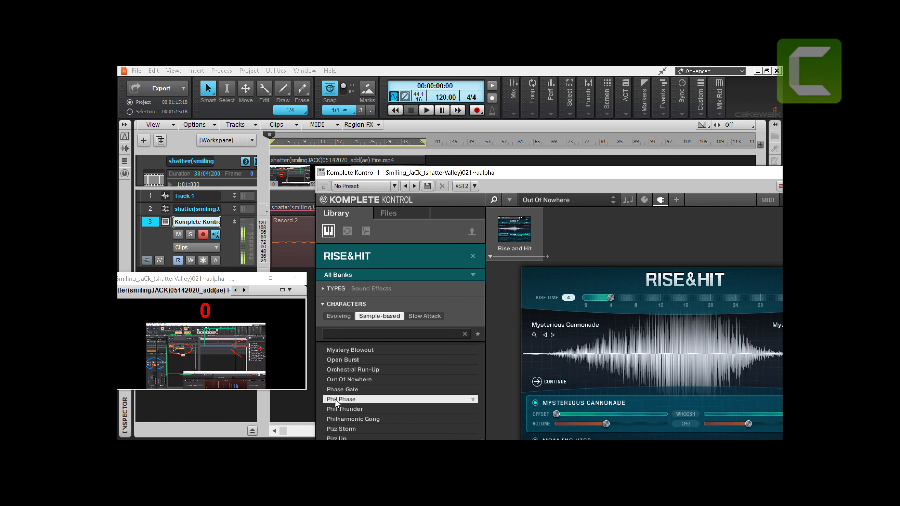
click(335, 399)
double_click(335, 399)
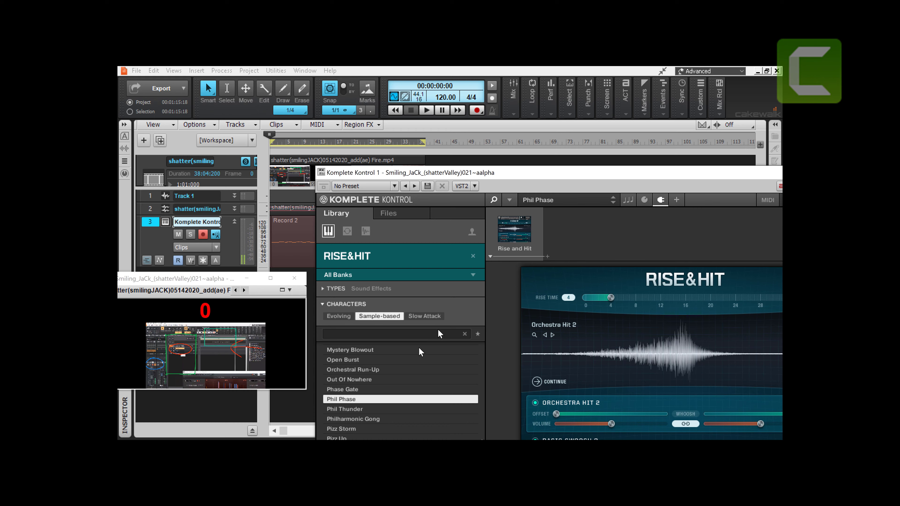
key(space)
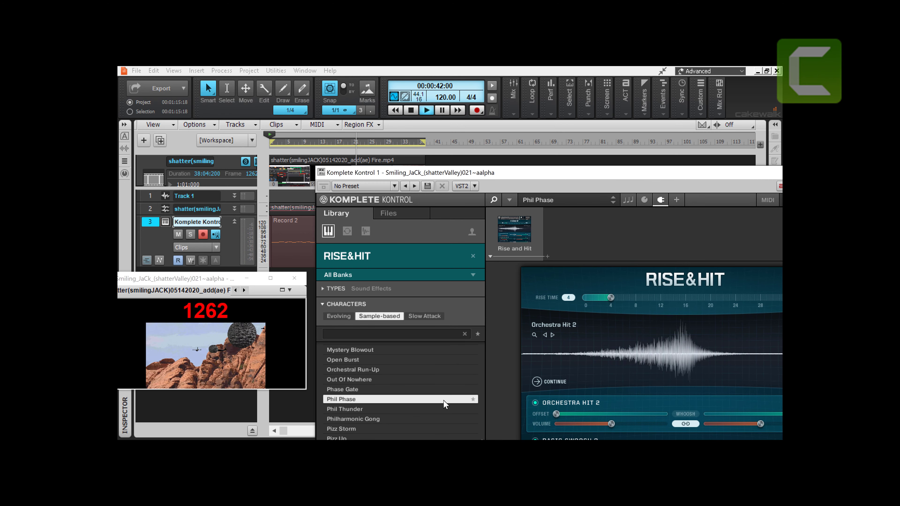
Step: Load the Phil Thunder preset during playback and move the plug-in window down to uncover the video and MIDI clips
click(350, 409)
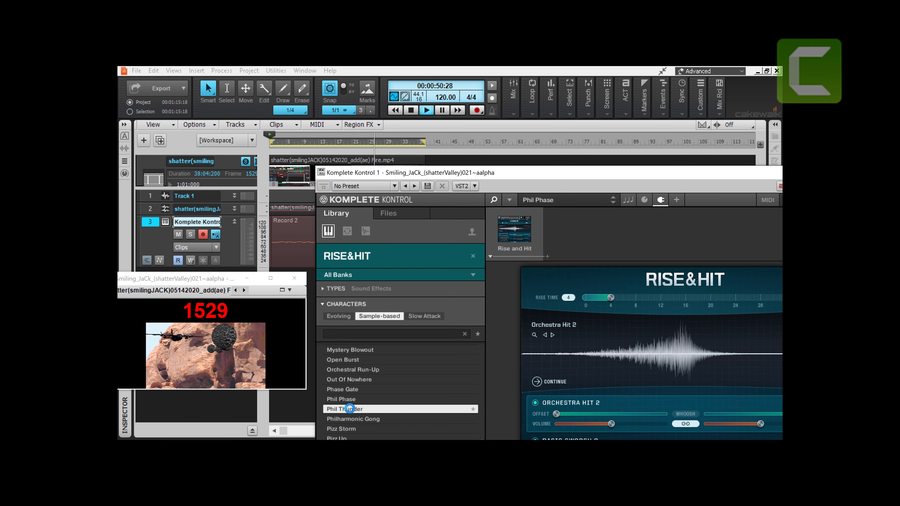
click(350, 409)
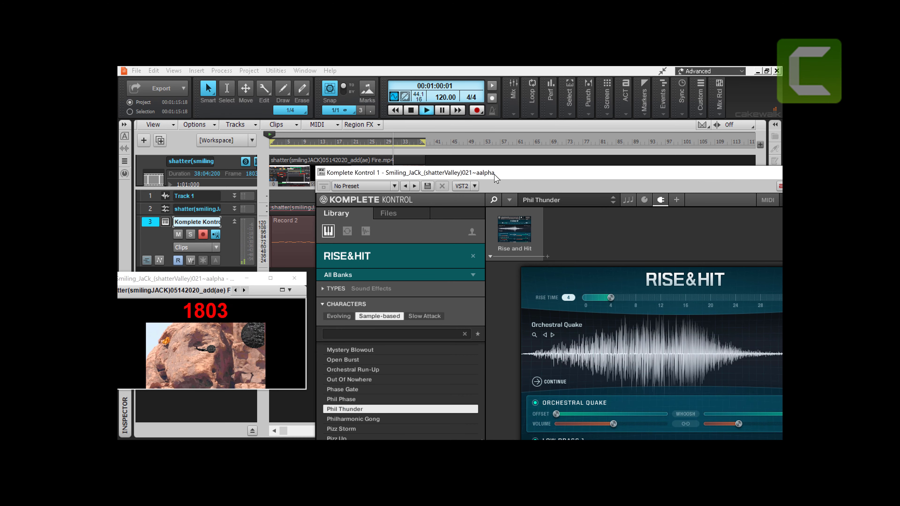
drag(495, 179, 459, 245)
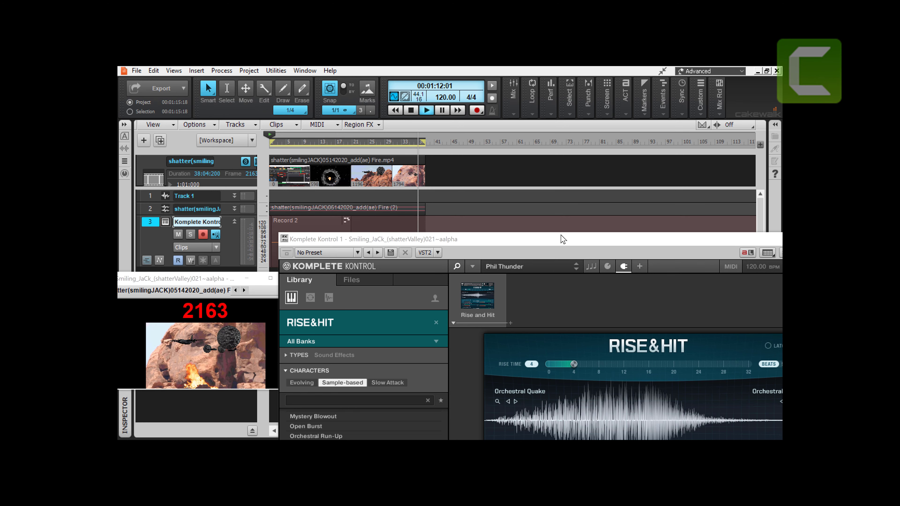
Step: Move the plug-in window up to show the preset list and replay the project from its start with Phil Thunder, stopping it at the end
drag(563, 239, 619, 255)
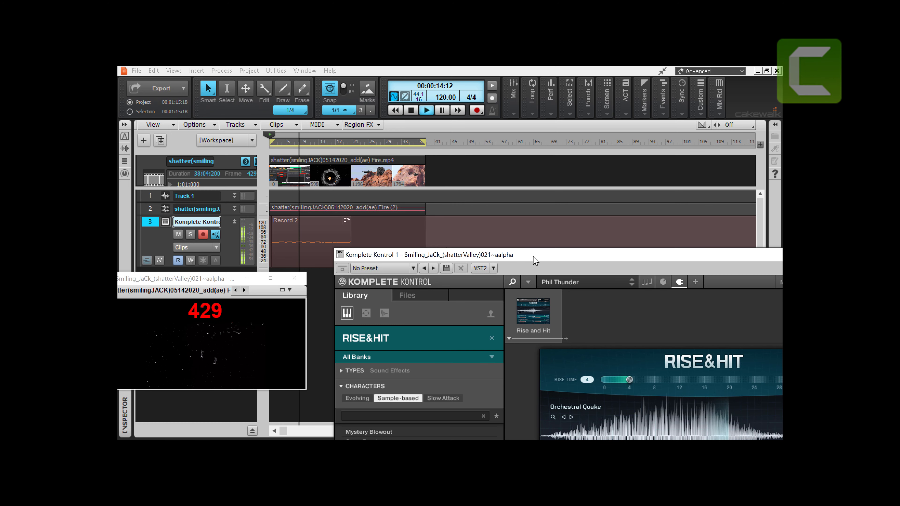
drag(532, 262, 516, 153)
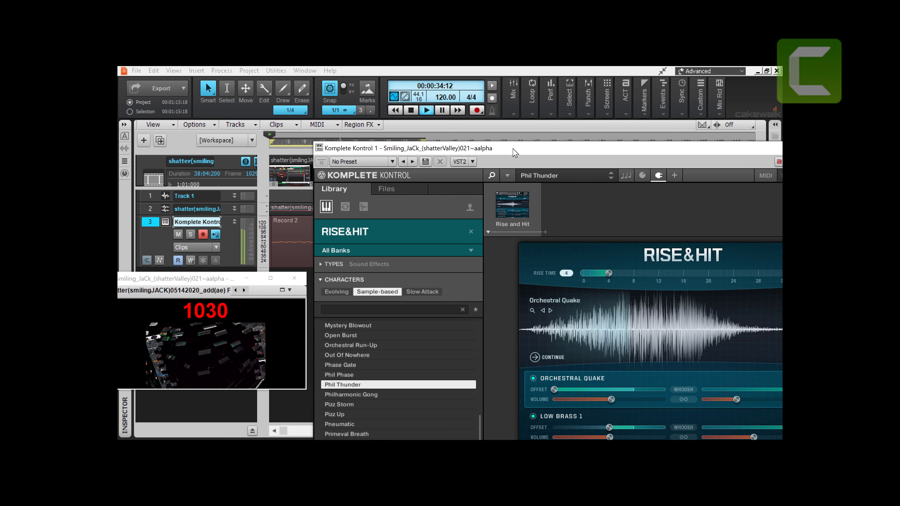
key(space)
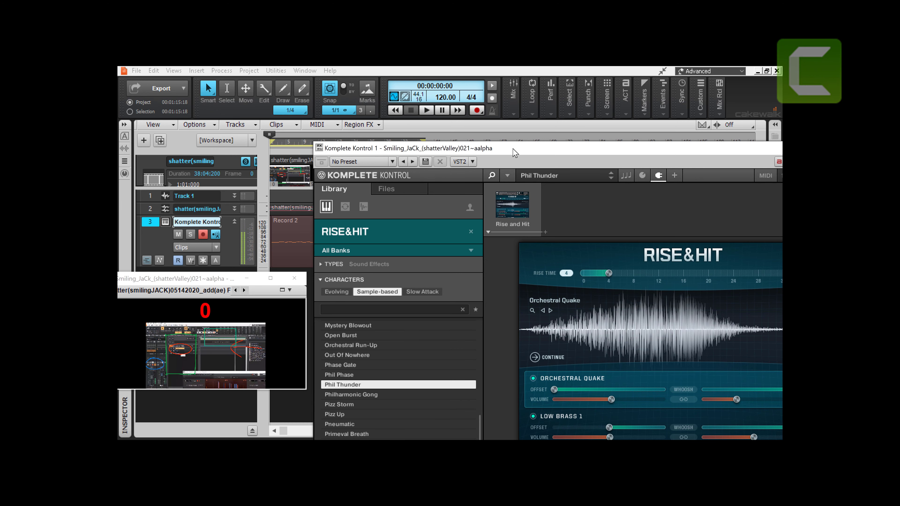
key(space)
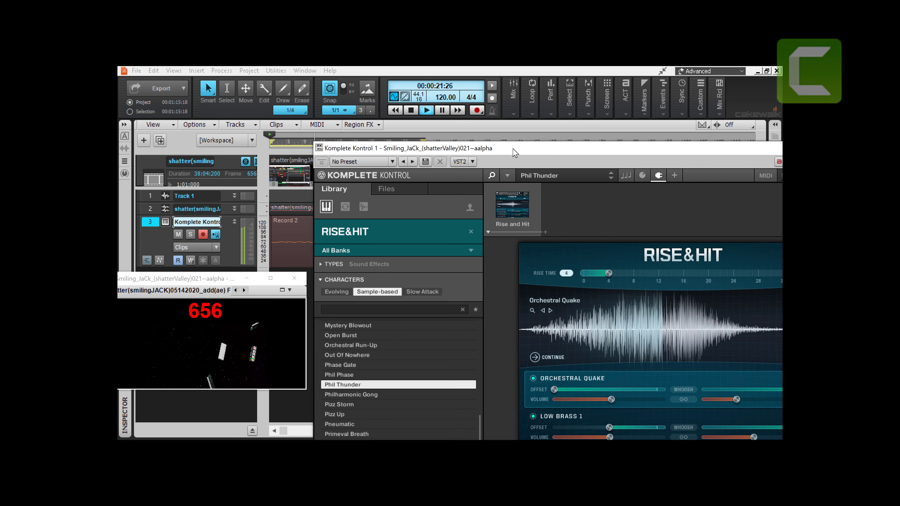
key(space)
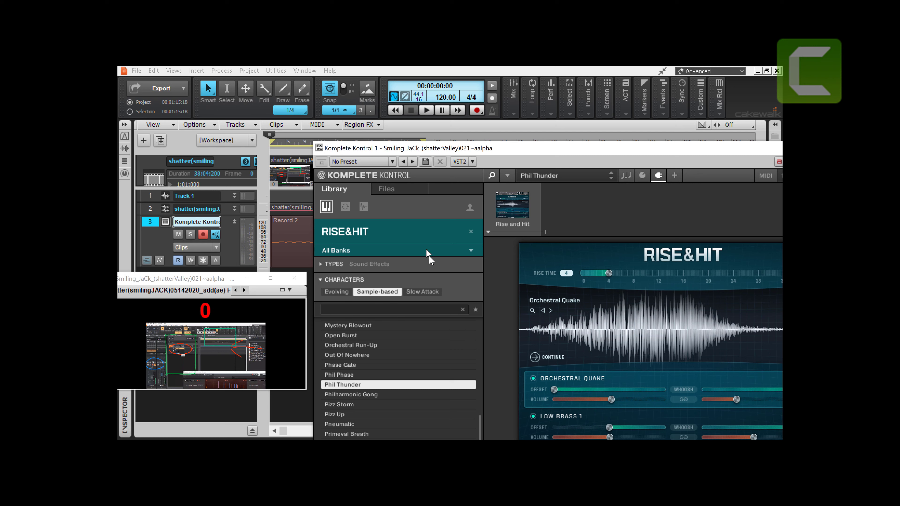
Step: Load the Philharmonic Gong preset and audition it by playing the project from its start, ending with playback stopped
click(356, 393)
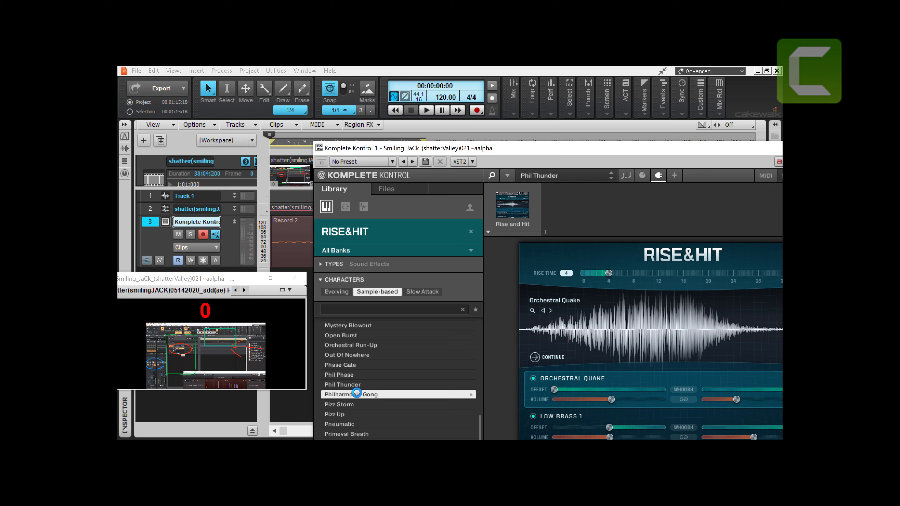
double_click(356, 393)
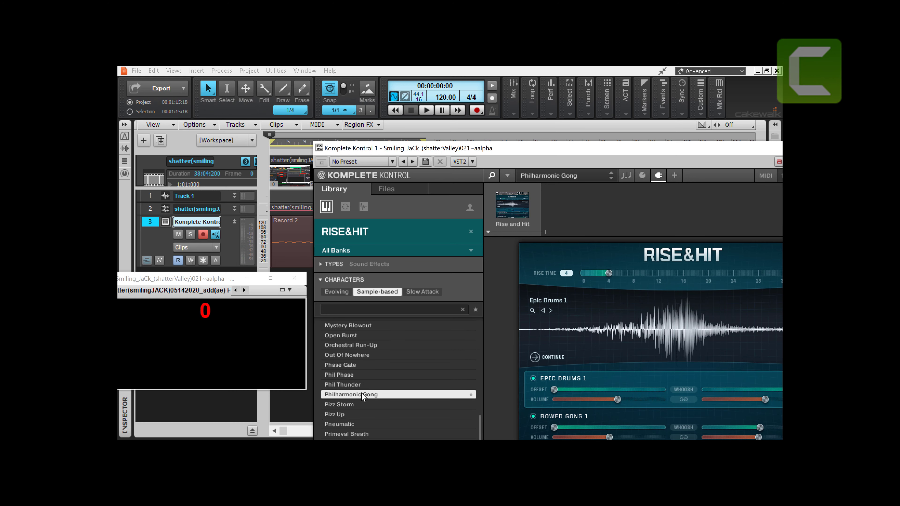
key(space)
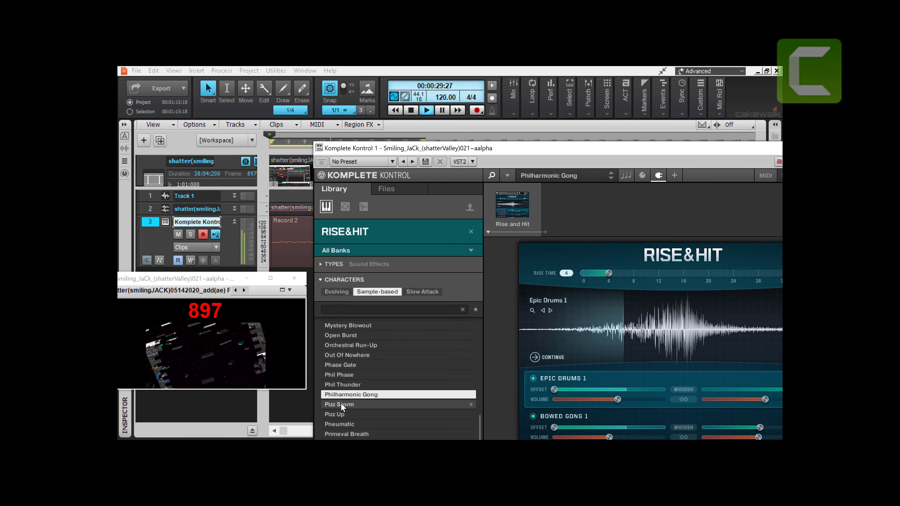
key(space)
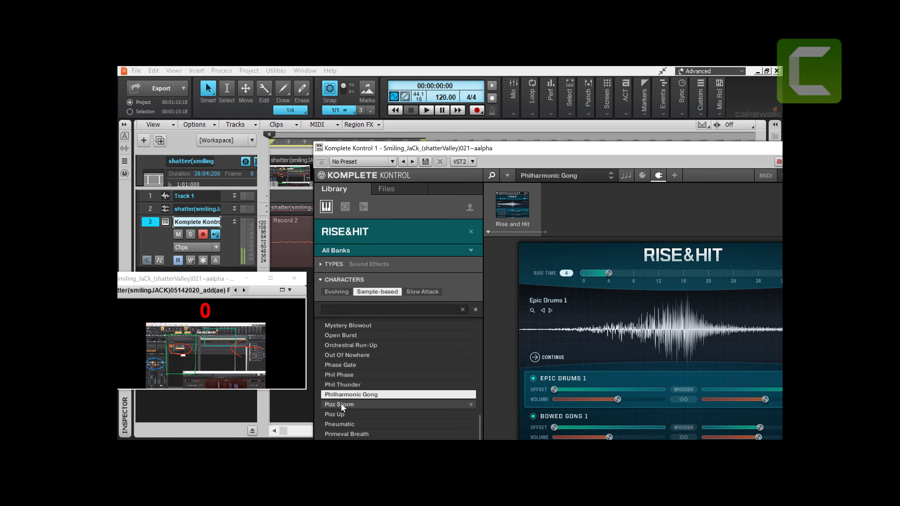
Step: Load the Pizz Storm preset and play the project from its start to audition it against the video
click(341, 405)
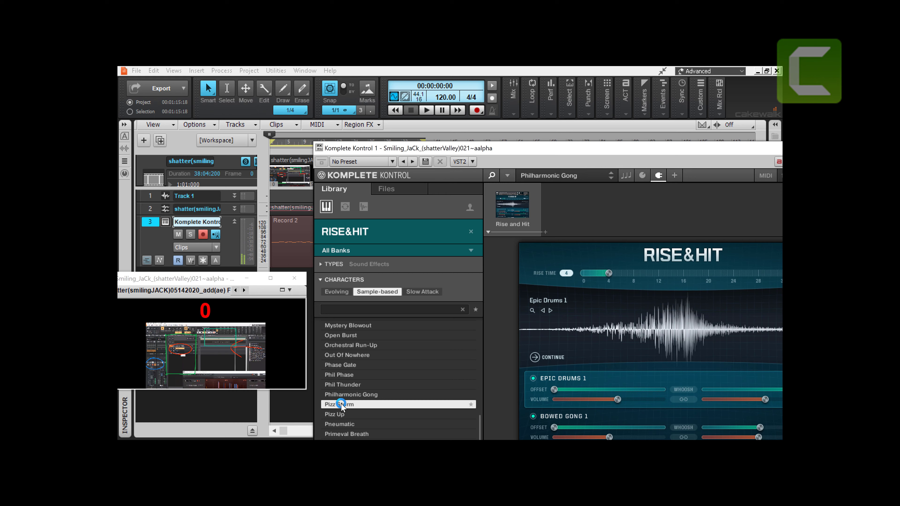
click(341, 404)
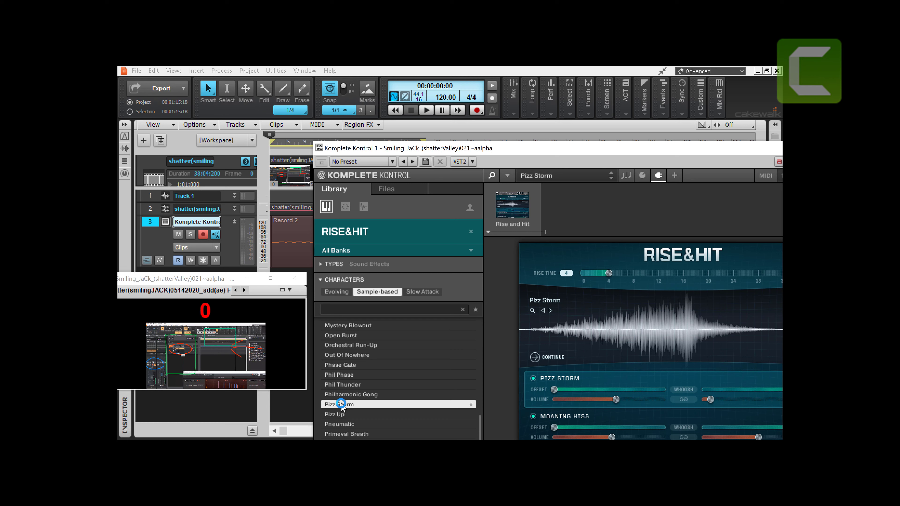
key(space)
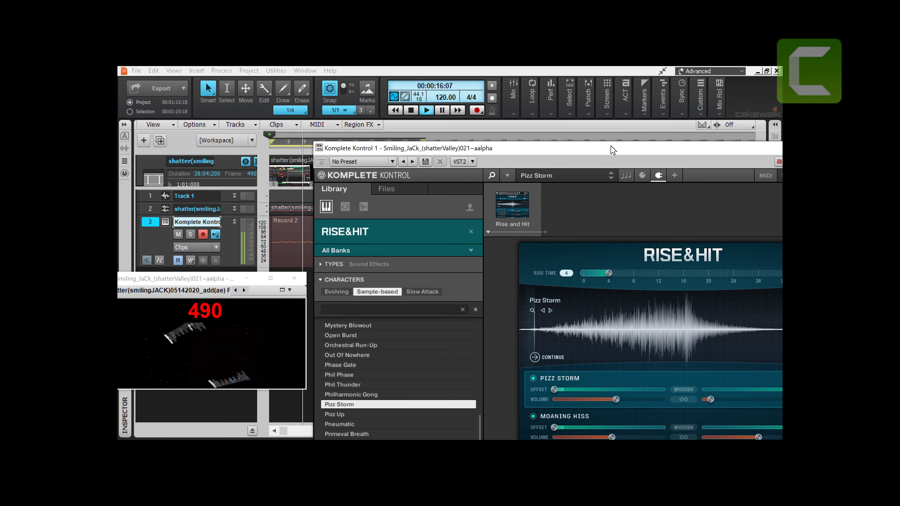
Step: Bring the whole Rise & Hit panel into view and inspect the waveforms of the Moaning Hiss, Violins Trem Gliss Far, Basic Swoosh 3 and Pizz Storm layers
drag(613, 150, 486, 76)
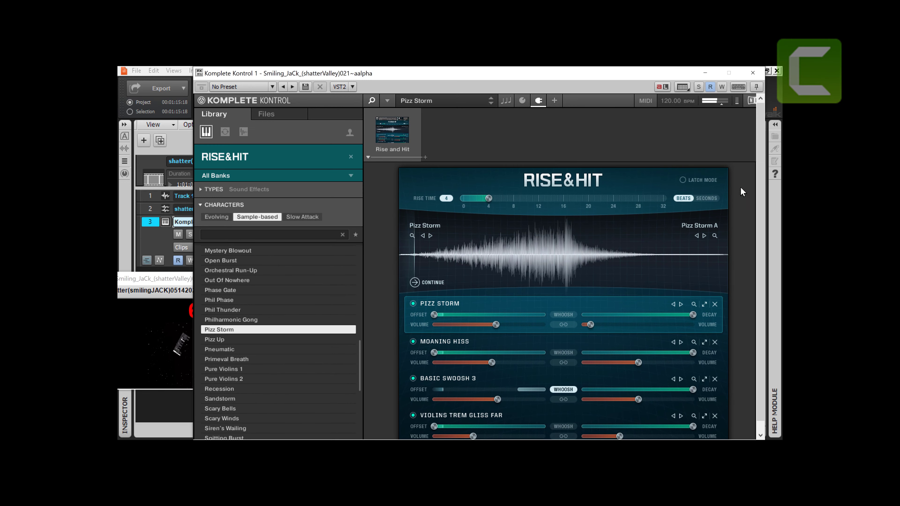
scroll(761, 256, down, 1)
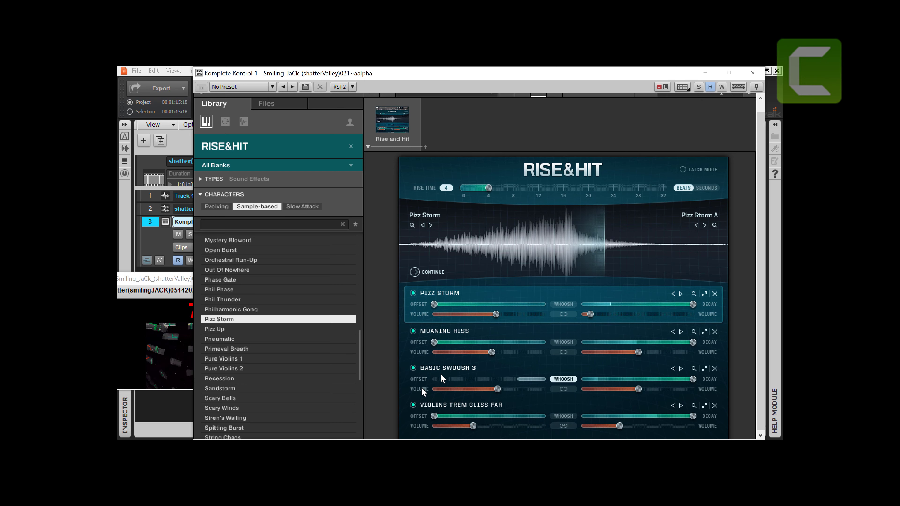
click(458, 332)
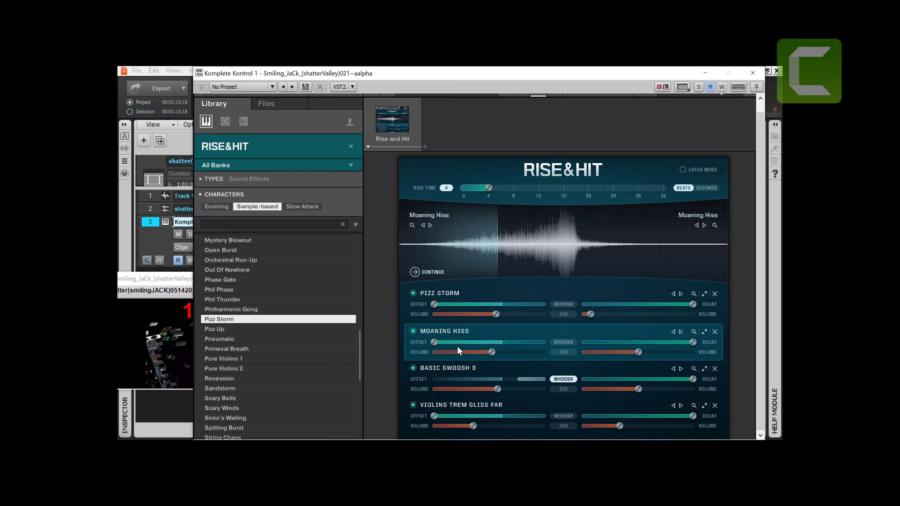
click(453, 402)
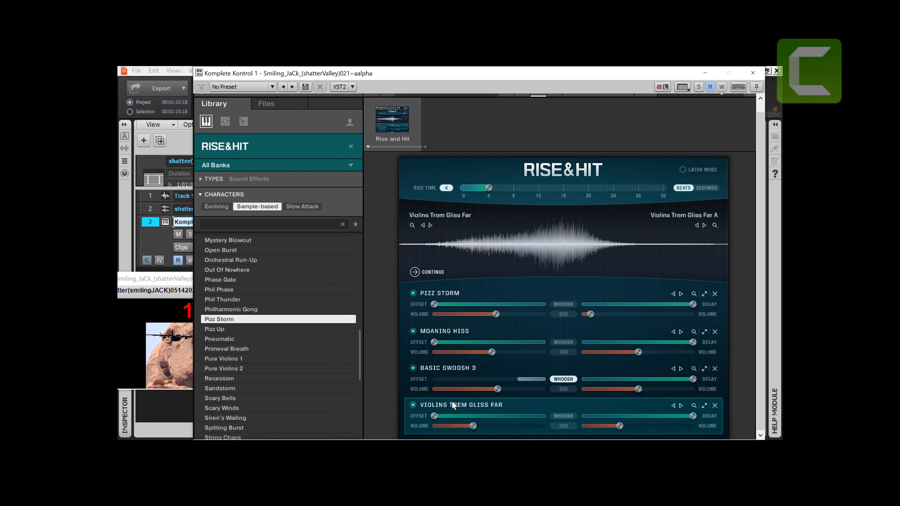
click(439, 370)
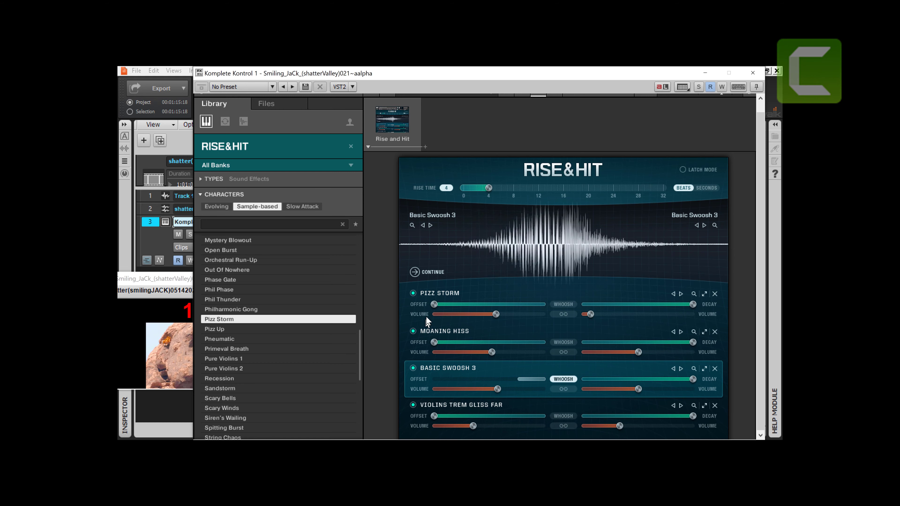
click(443, 330)
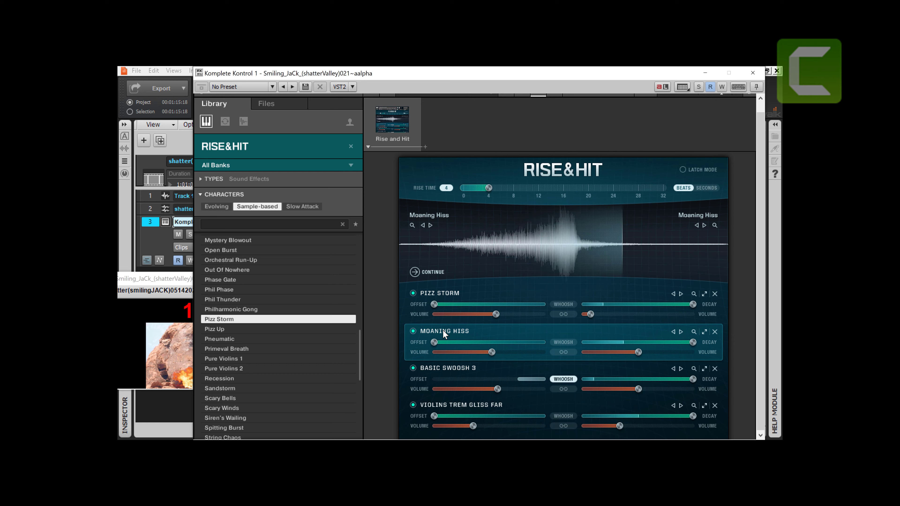
click(447, 293)
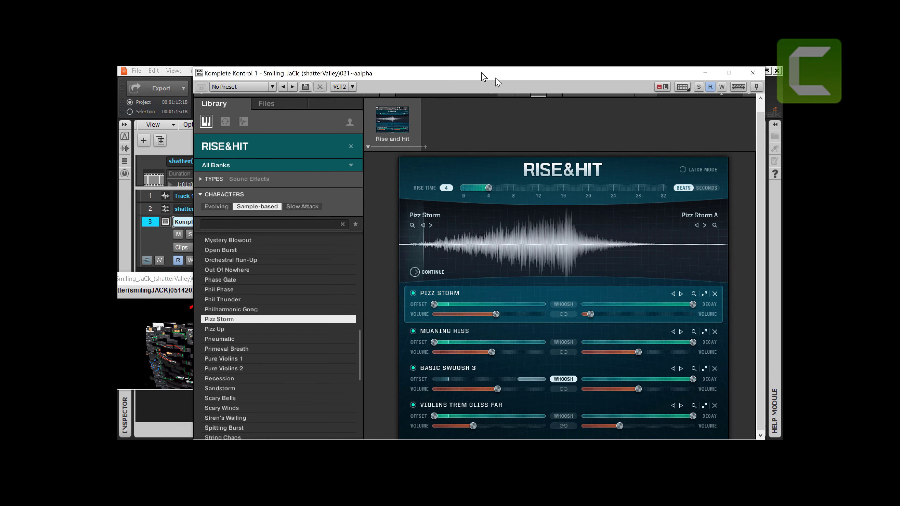
Step: Move the plug-in window down to uncover the video and MIDI clips and restart the playback from the project start
drag(498, 82, 604, 256)
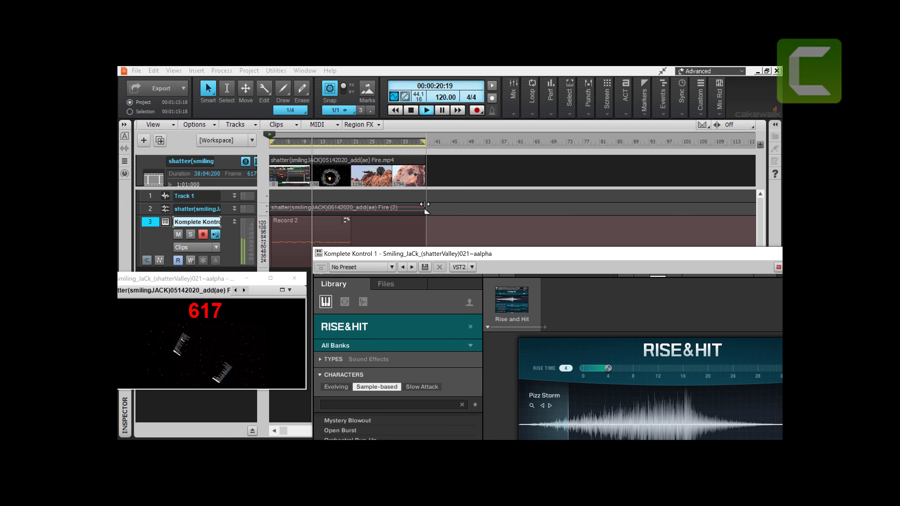
key(w)
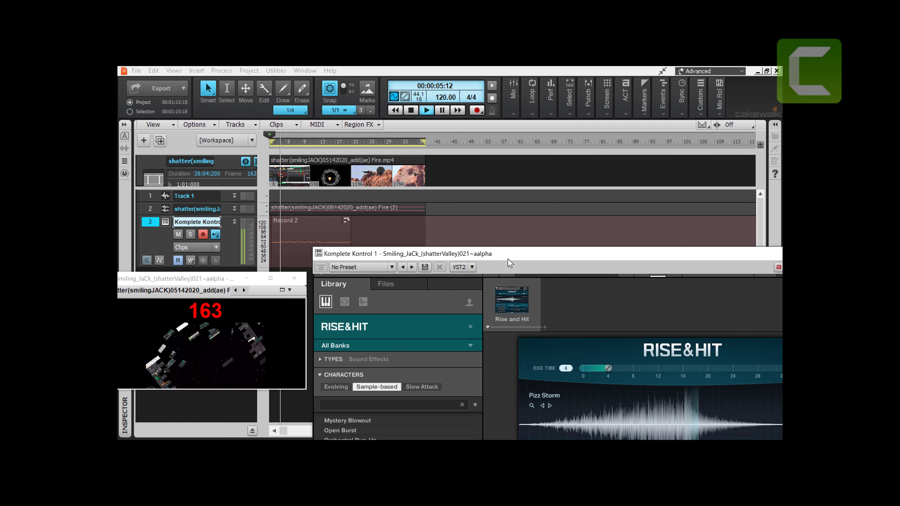
Step: Open the Staff view for the Komplete Kontrol track and maximize the MultiDock window
key(alt+6)
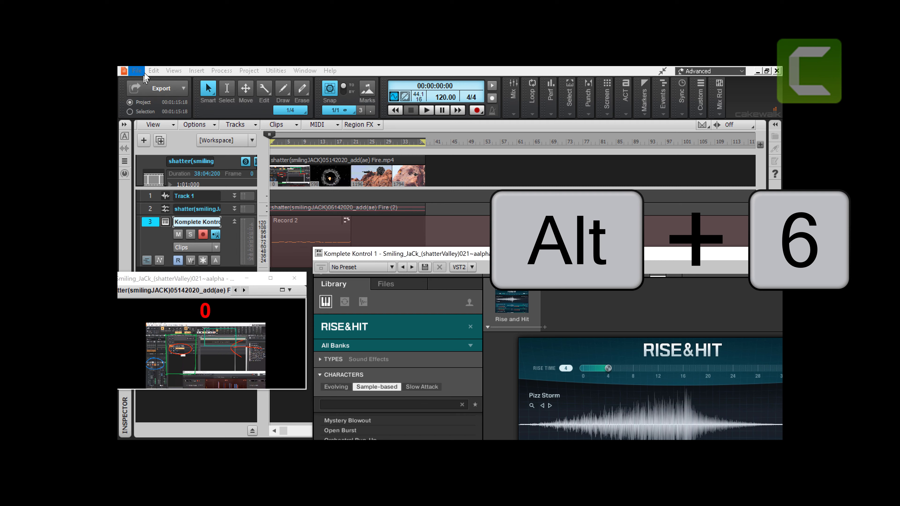
click(166, 72)
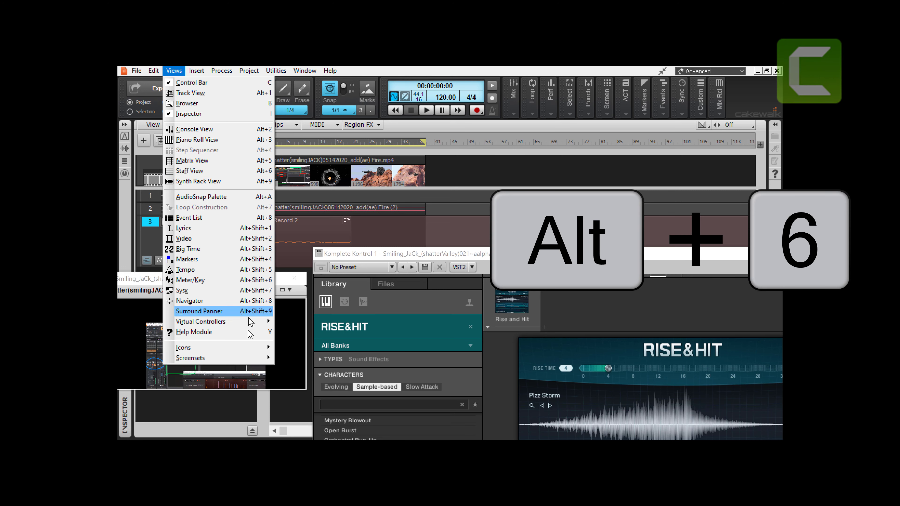
click(126, 256)
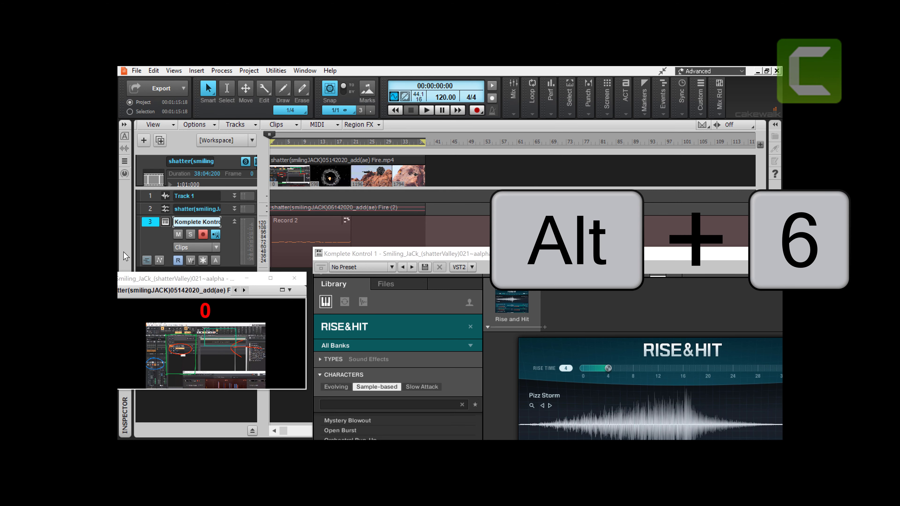
click(144, 221)
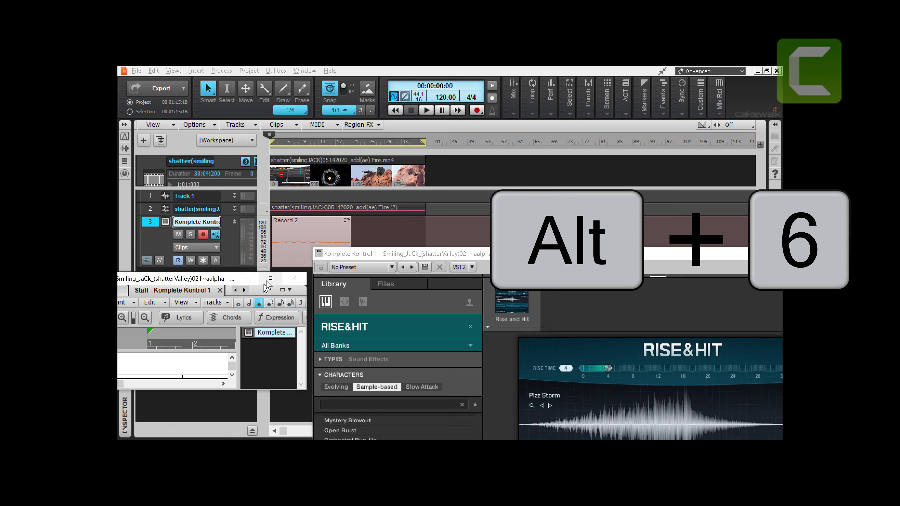
click(270, 279)
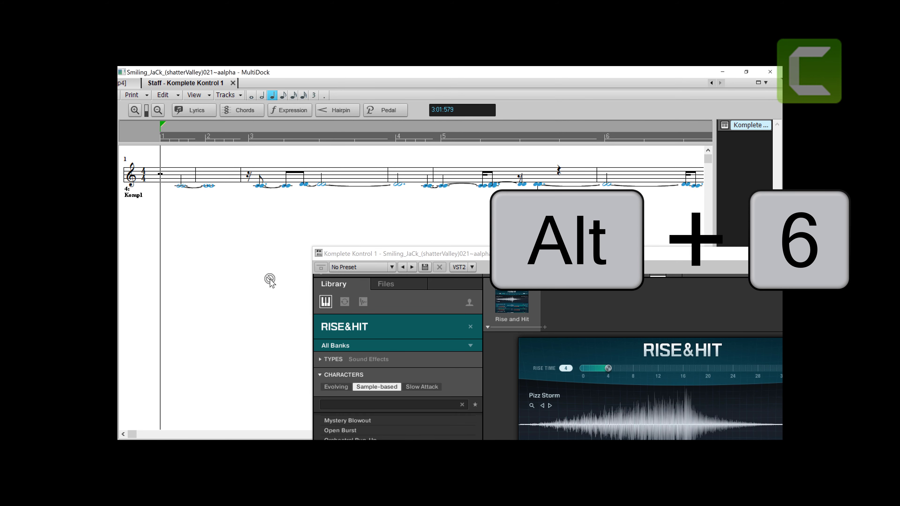
Step: Follow the recorded notes in the Staff view during playback, then close that view and restore the MultiDock to its smaller size
key(space)
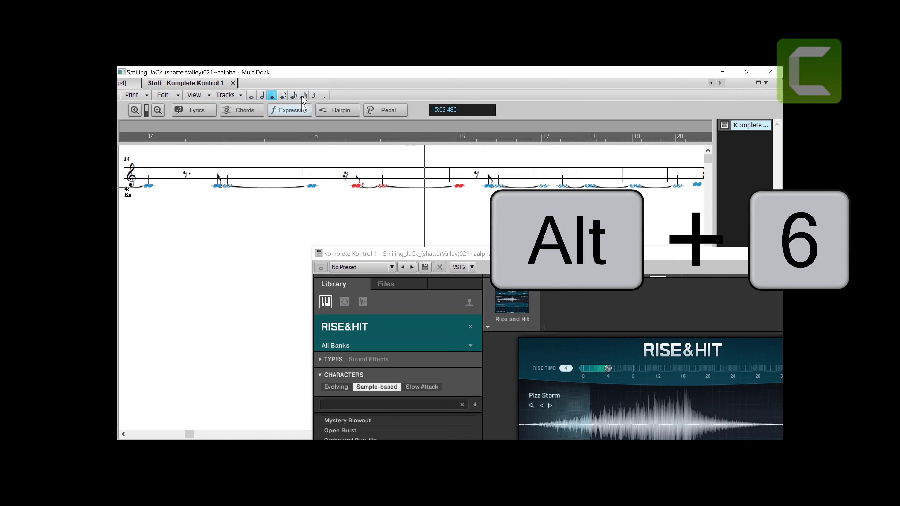
click(233, 83)
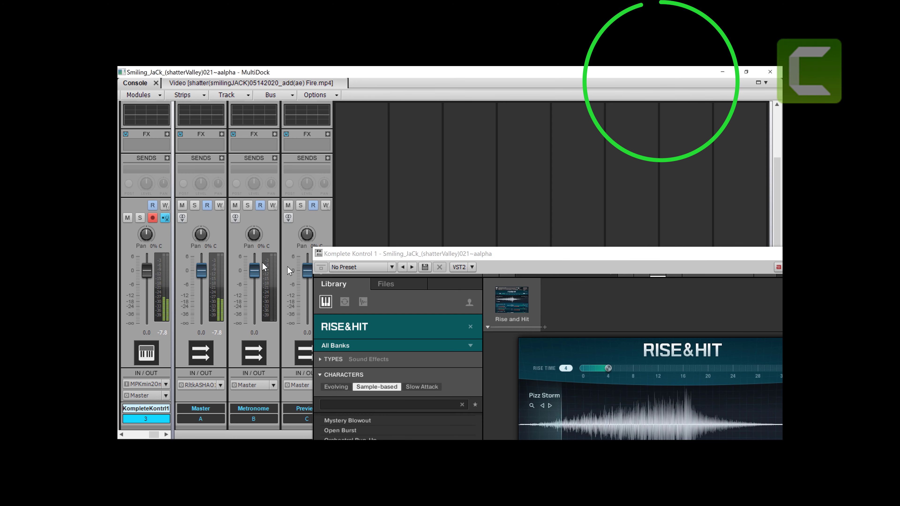
drag(405, 257, 389, 210)
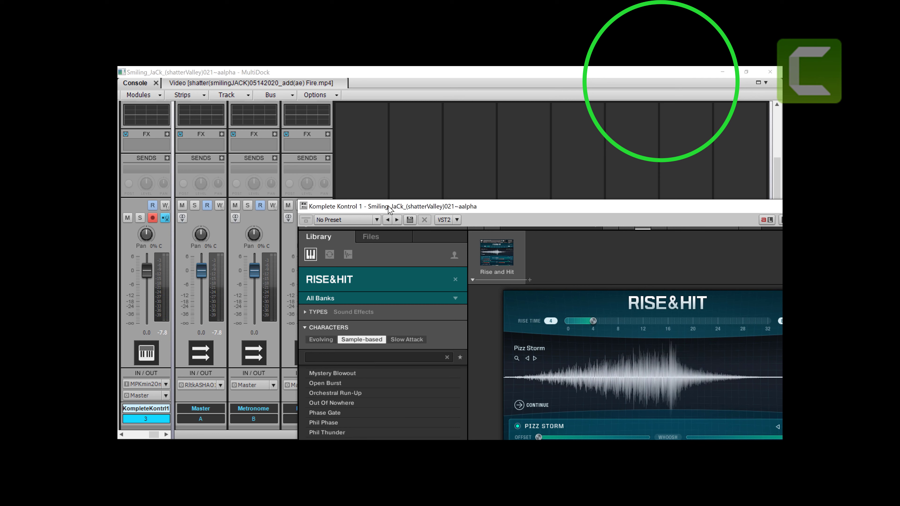
key(super+Down)
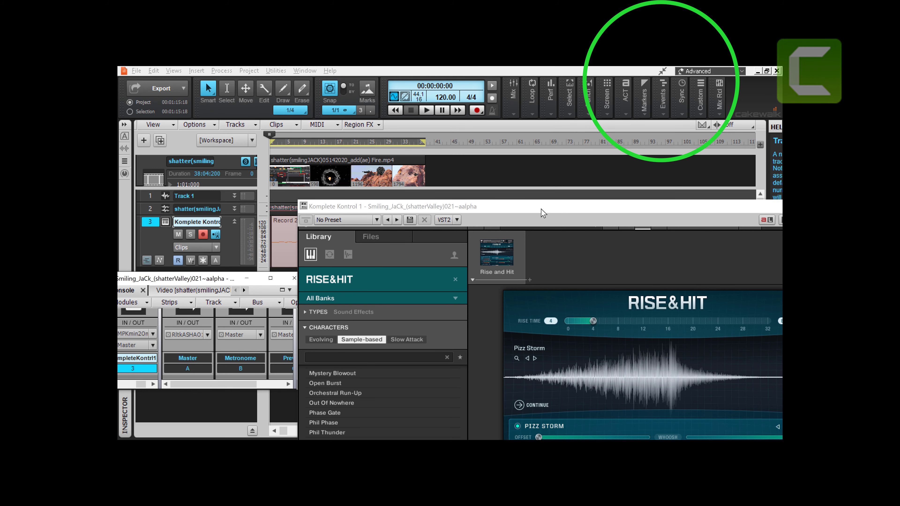
Step: Show the video in the MultiDock, replay the project from its start and move the plug-in window up to reveal the preset list
click(606, 90)
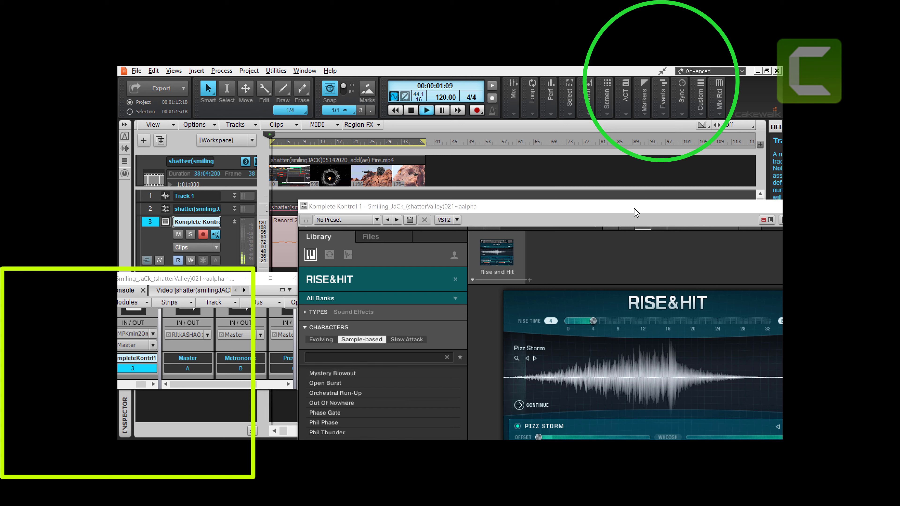
key(space)
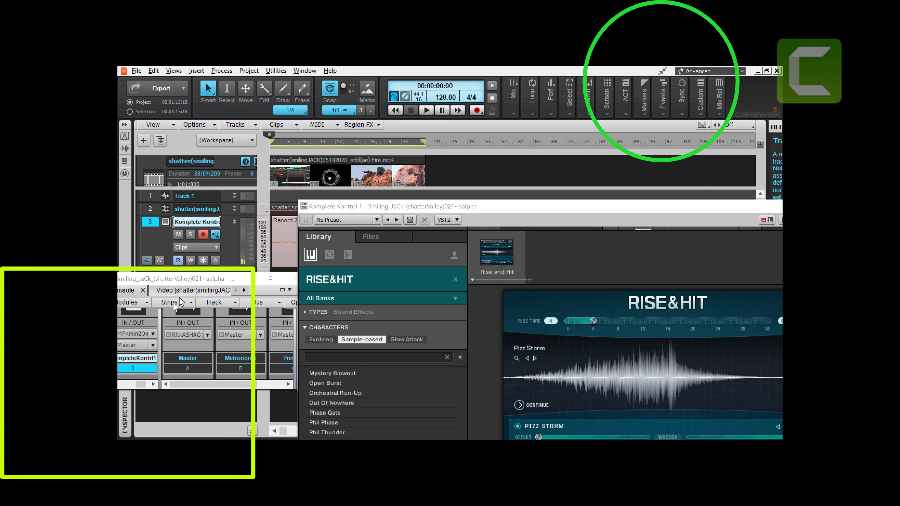
click(173, 291)
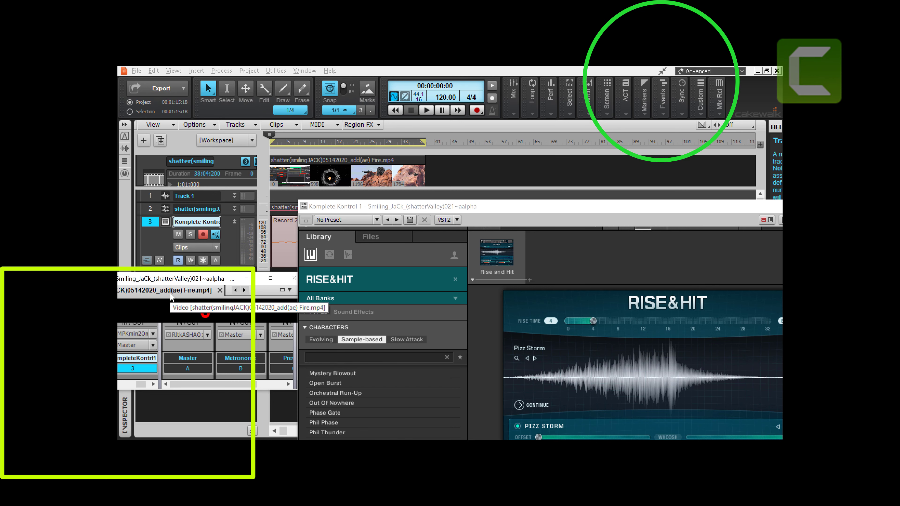
key(space)
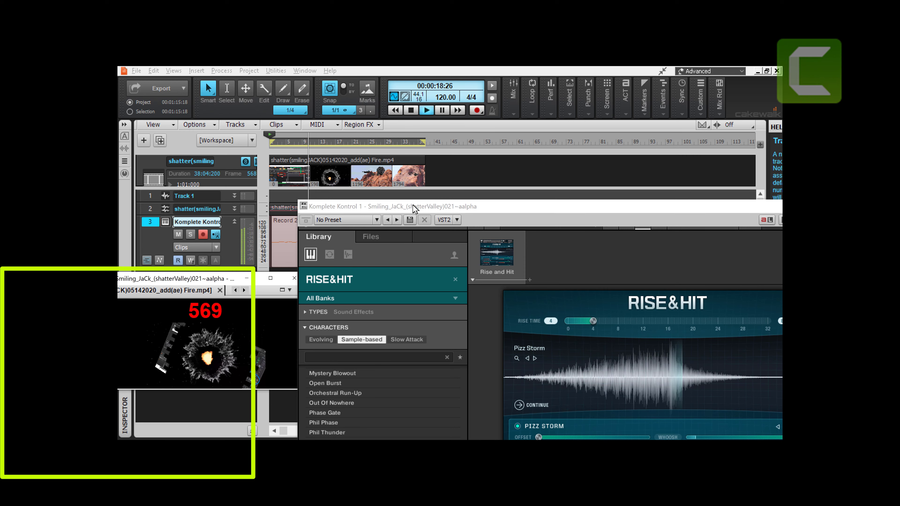
drag(415, 209, 427, 132)
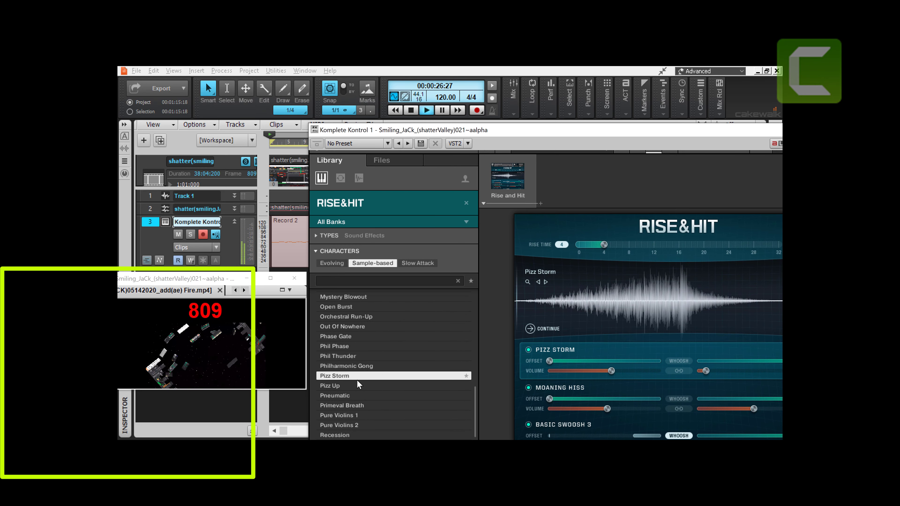
Step: Stop the playback, load the Pizz Up preset and audition it against the recorded take and video from the project start
key(space)
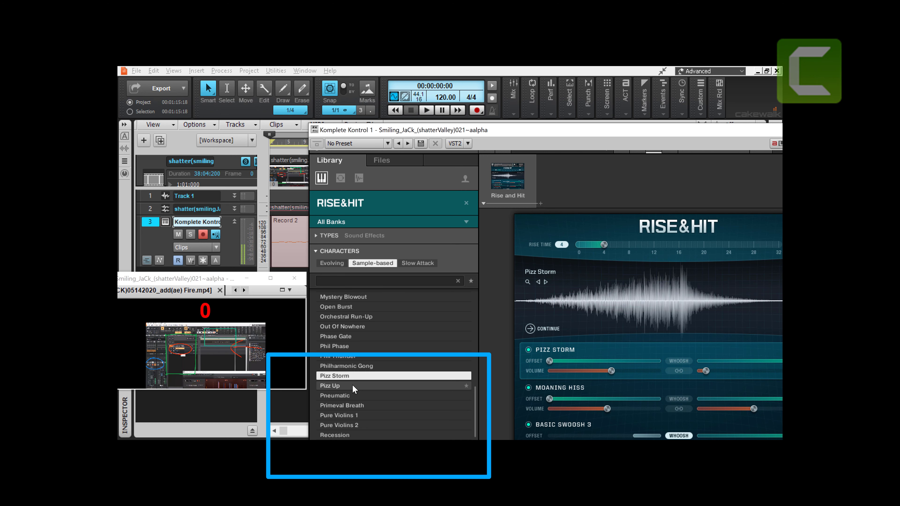
click(346, 387)
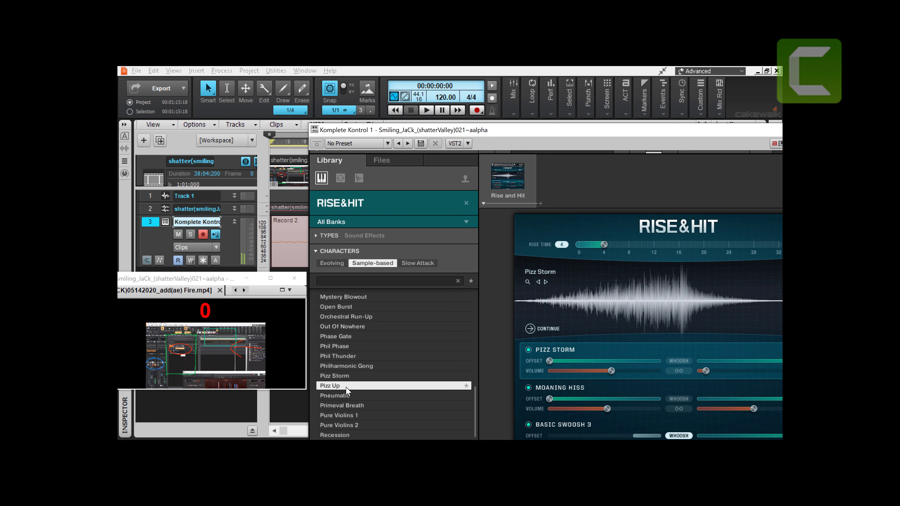
double_click(346, 387)
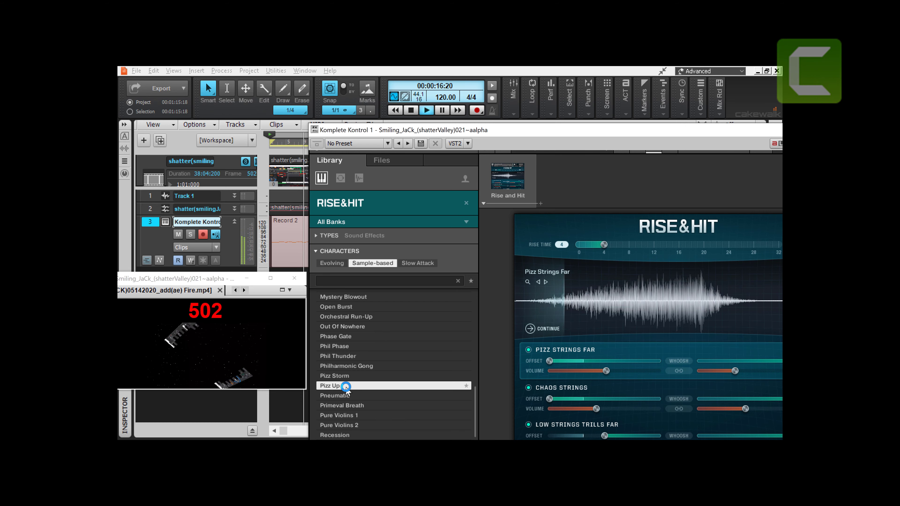
key(space)
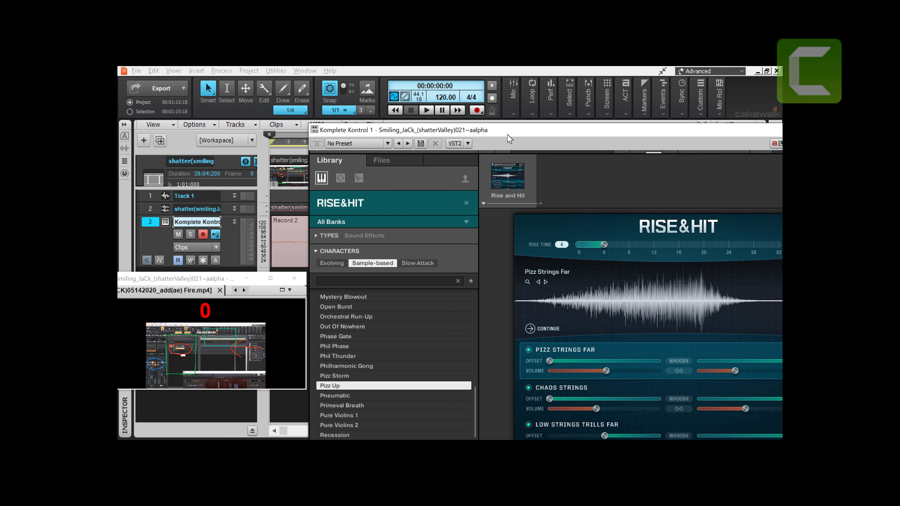
Step: Move the plug-in window down to uncover the tracks and delete the Record 2 clip from the Komplete Kontrol track
drag(510, 138, 420, 285)
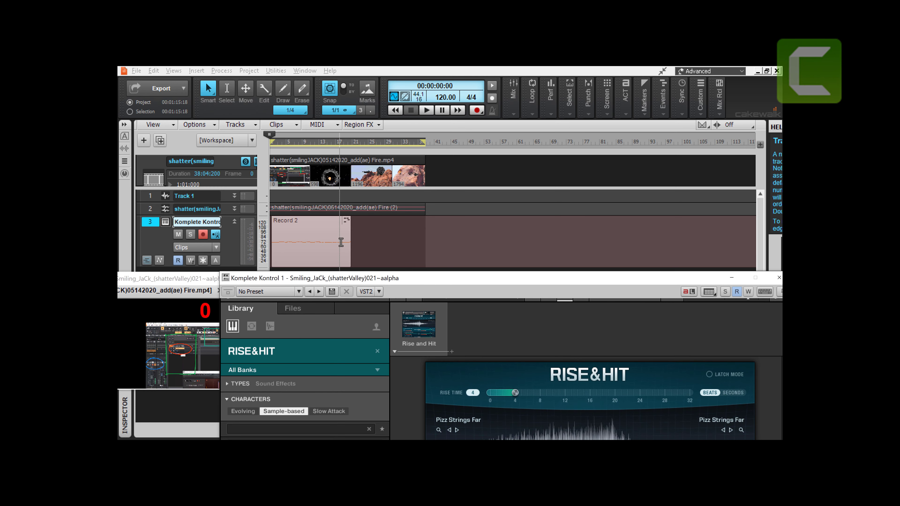
right_click(313, 234)
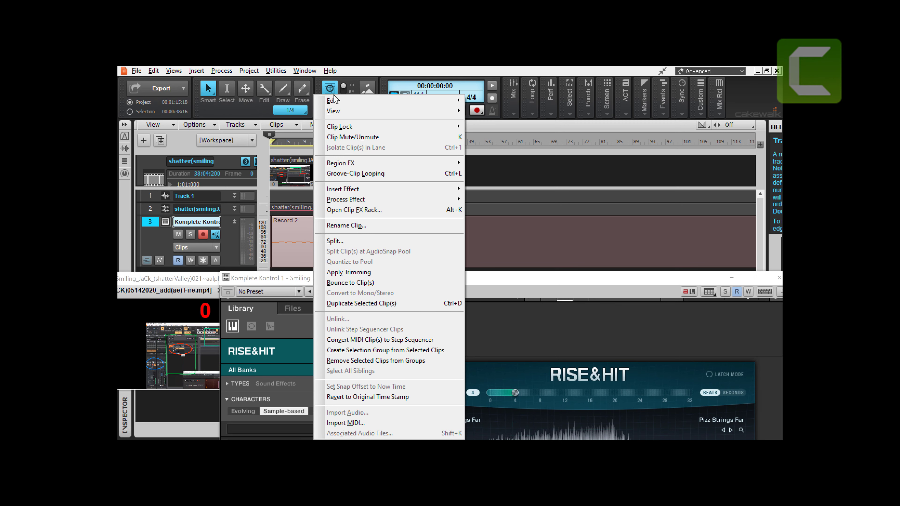
mouse_move(333, 103)
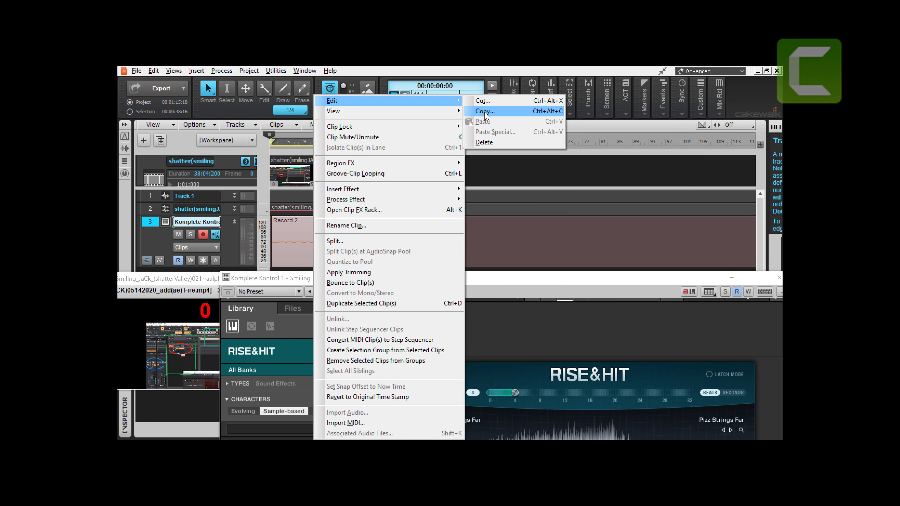
click(484, 142)
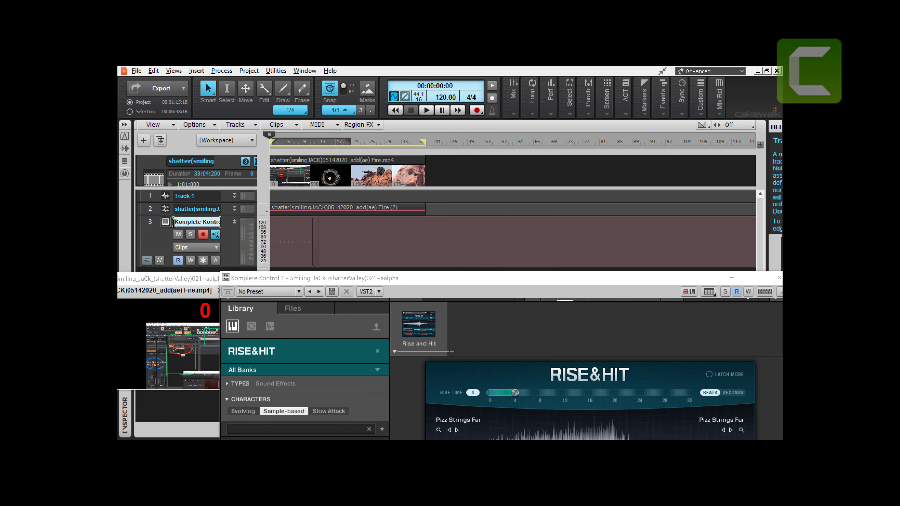
Step: Select the Komplete Kontrol track, move the plug-in window up and record a new MIDI take with Pizz Up along the video
click(150, 224)
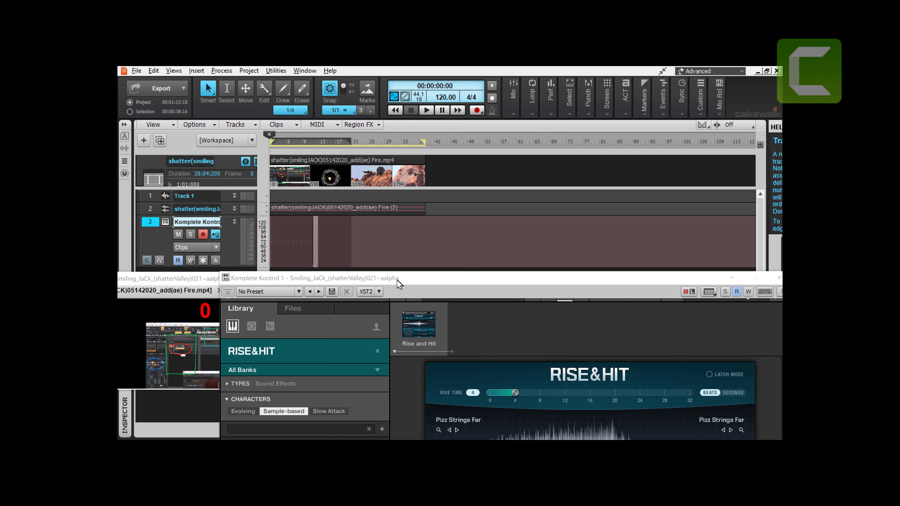
drag(400, 282, 452, 99)
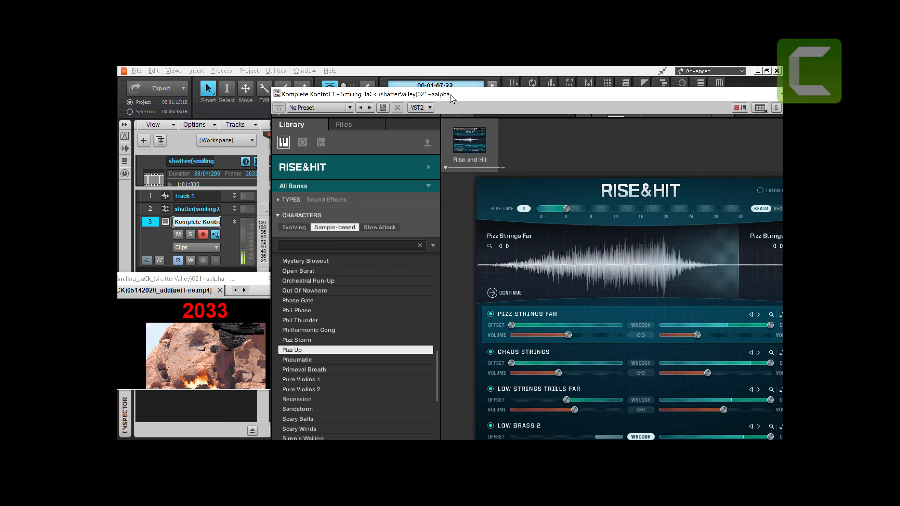
key(space)
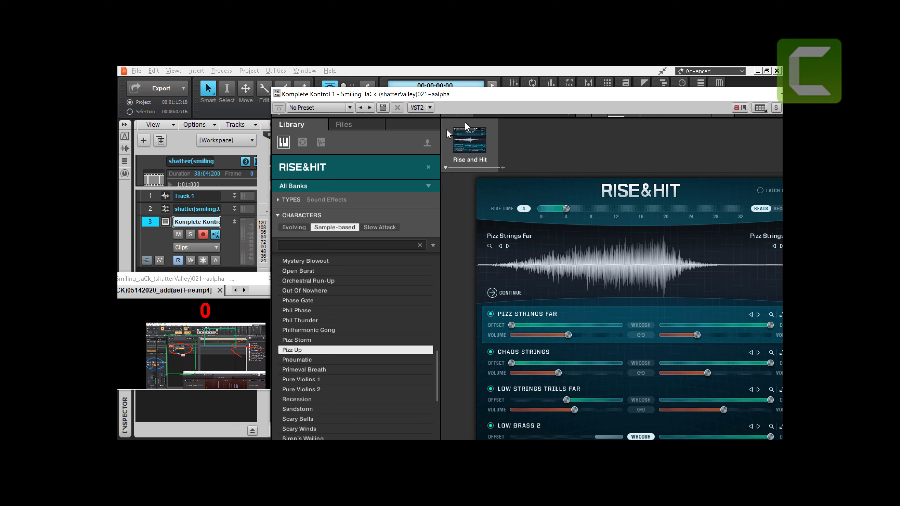
Step: Uncover the newly recorded clip, bring the preset list back into view and play the take with Pizz Up from the project start
drag(489, 98, 561, 251)
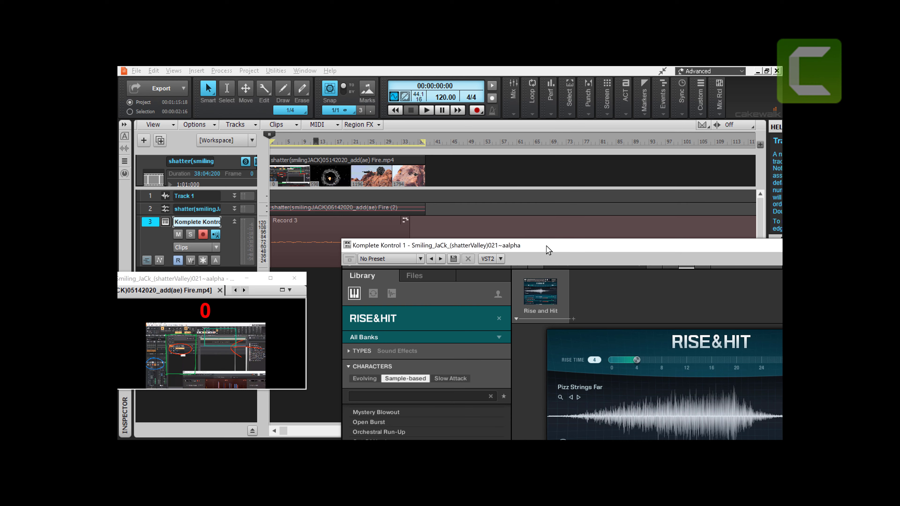
drag(555, 250, 528, 121)
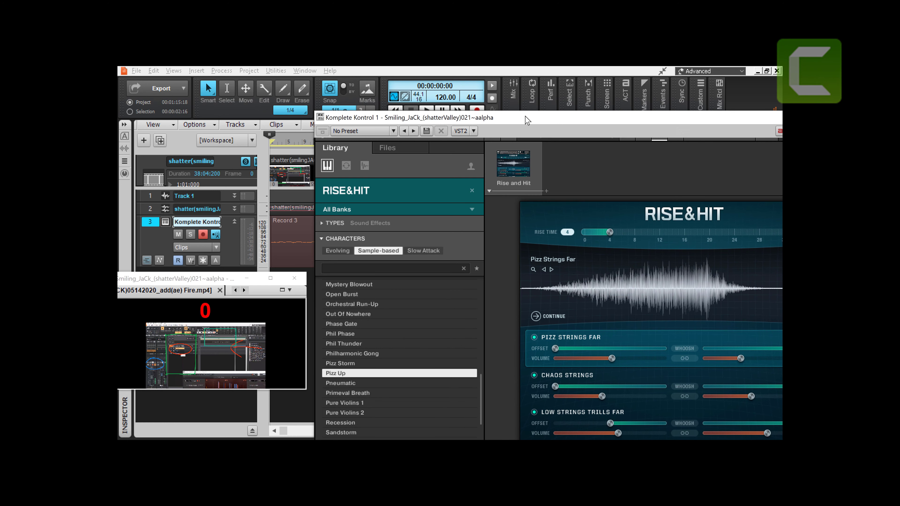
key(space)
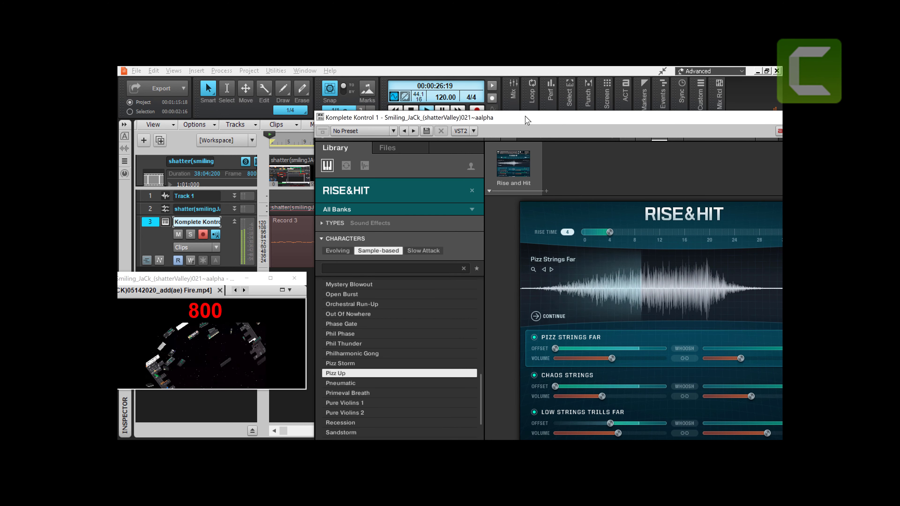
key(space)
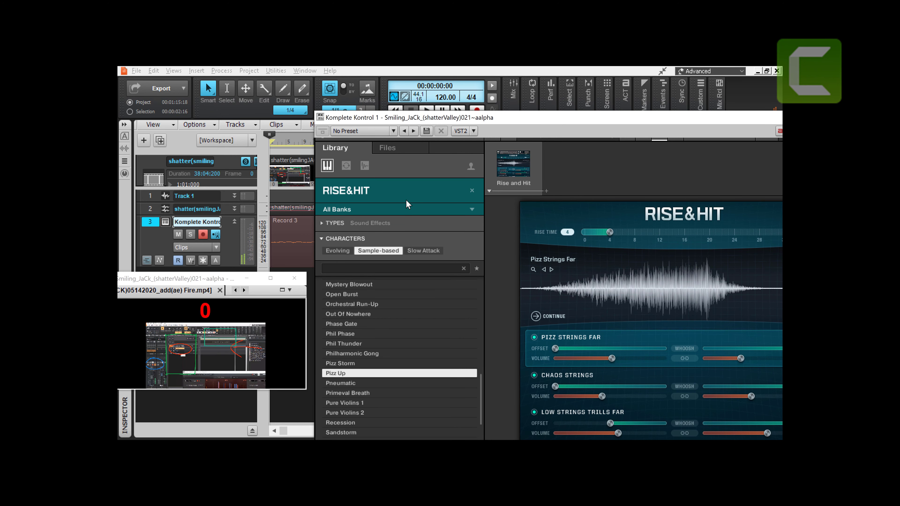
Step: Load the Pneumatic preset and audition it by playing the new take with the video from the project start
click(336, 383)
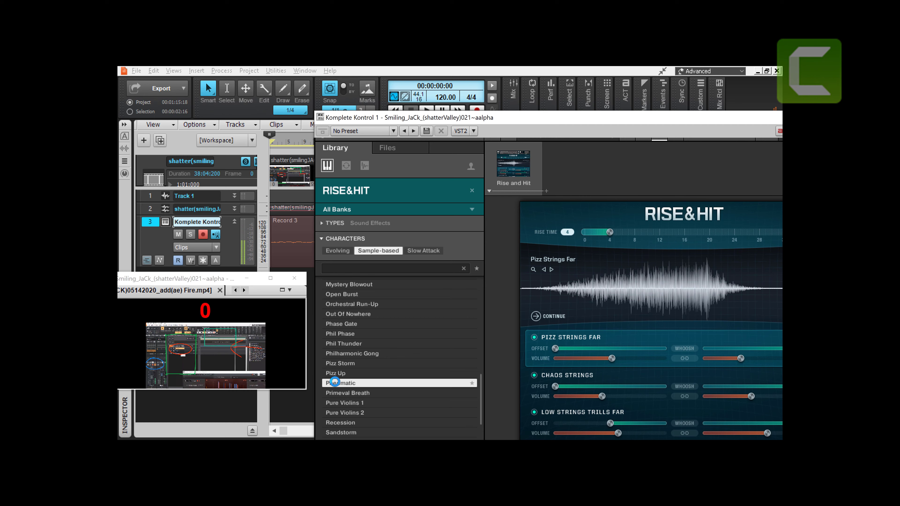
double_click(335, 383)
key(space)
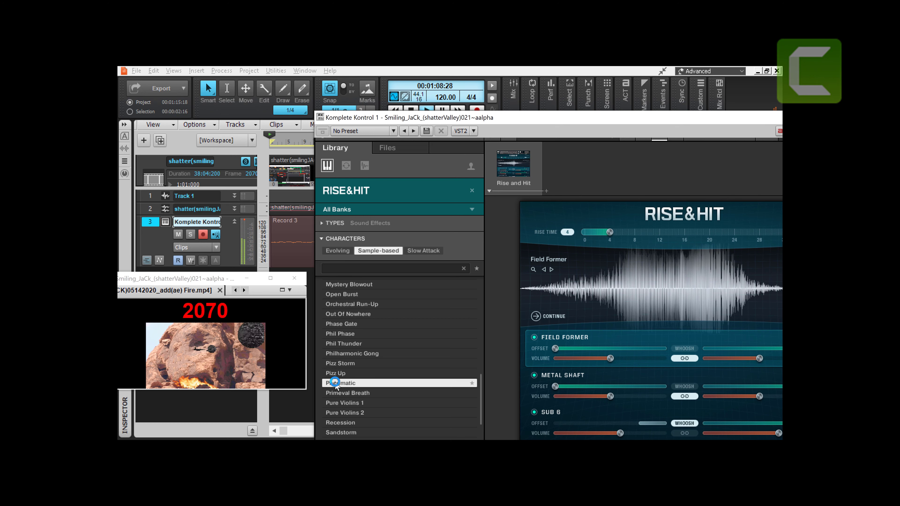
key(space)
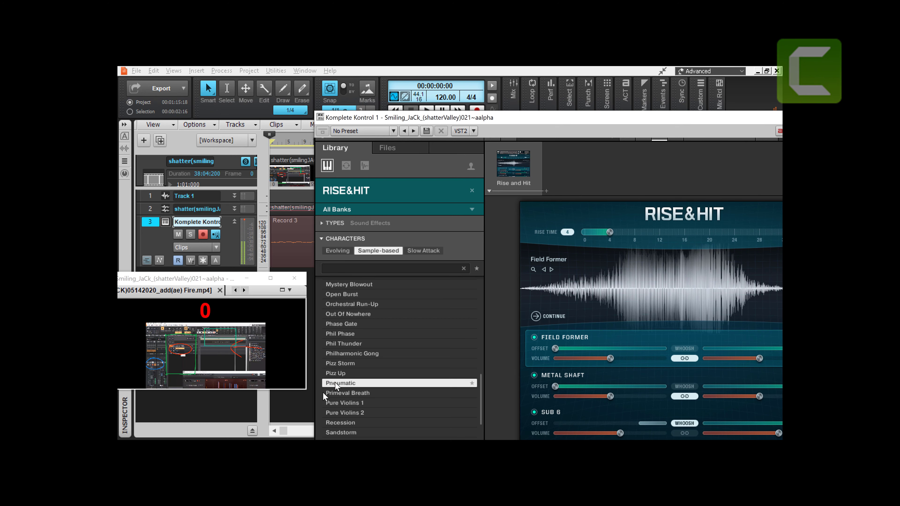
Step: Load the Primeval Breath preset and audition it against the new take and video from the project start
click(334, 392)
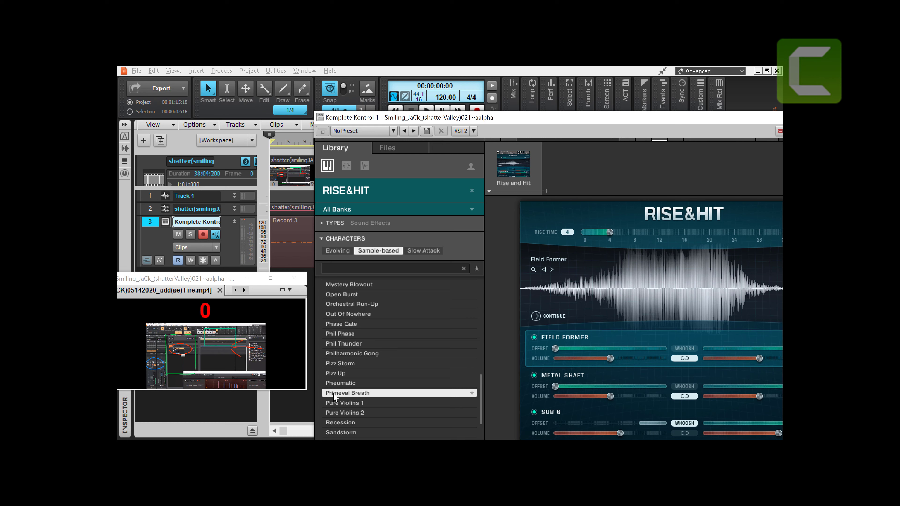
click(334, 392)
click(333, 392)
key(space)
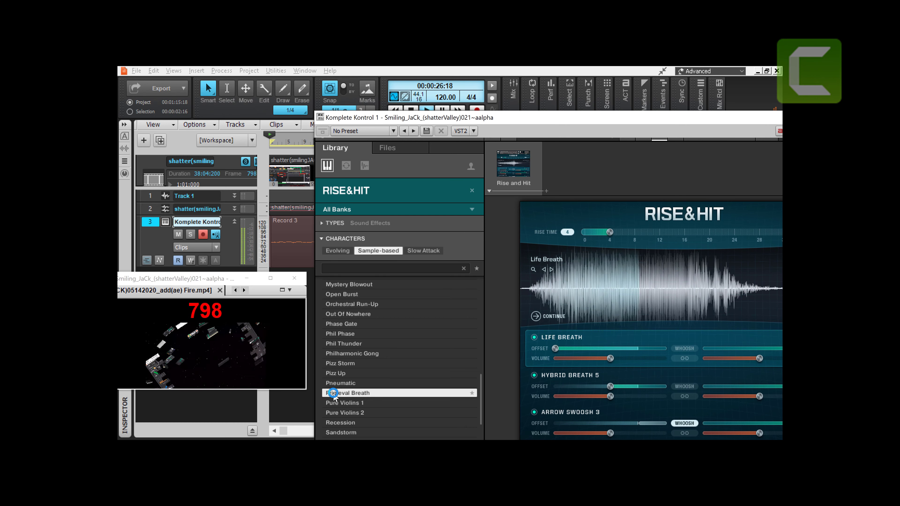
key(space)
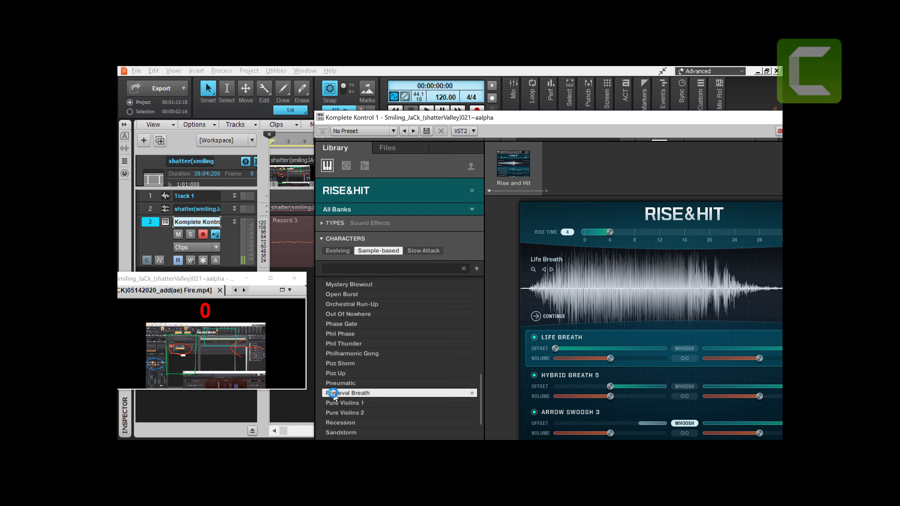
Step: Preview the Pure Violins 1 and Pure Violins 2 presets and look through the remaining sample-based presets
click(342, 401)
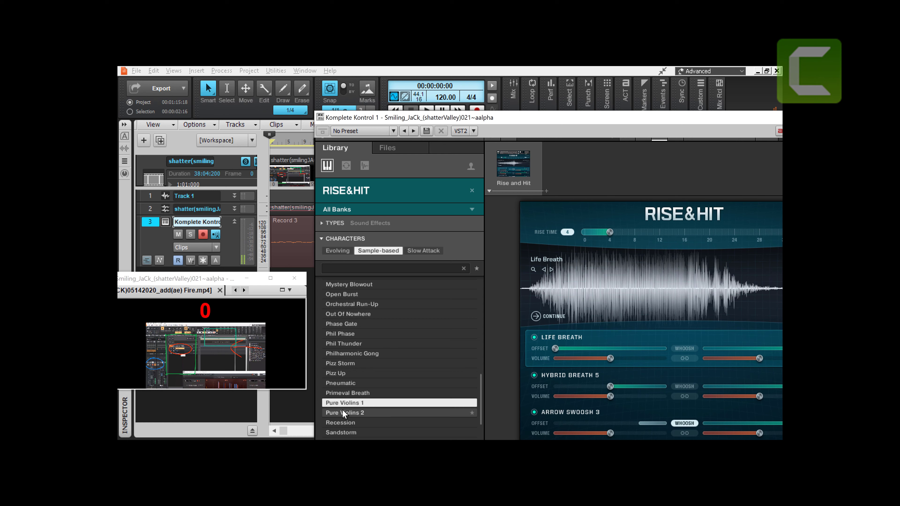
click(342, 412)
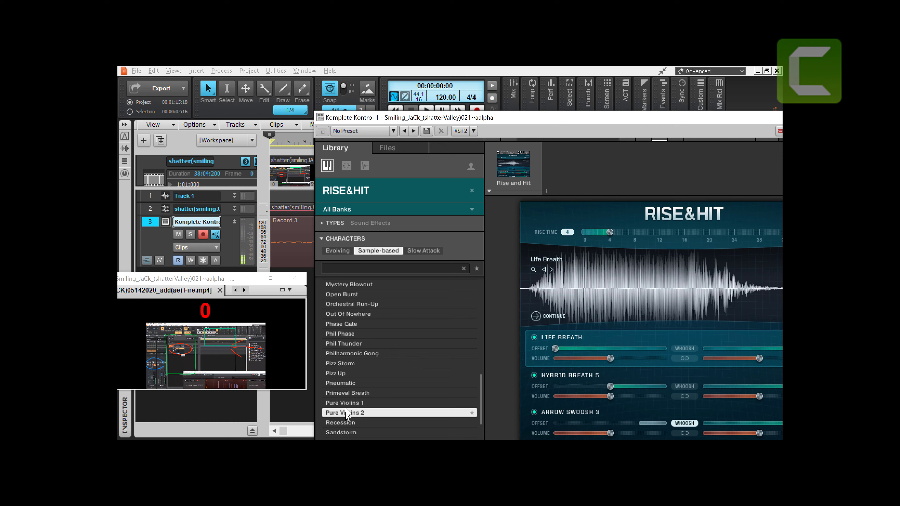
scroll(346, 408, down, 4)
scroll(345, 408, down, 3)
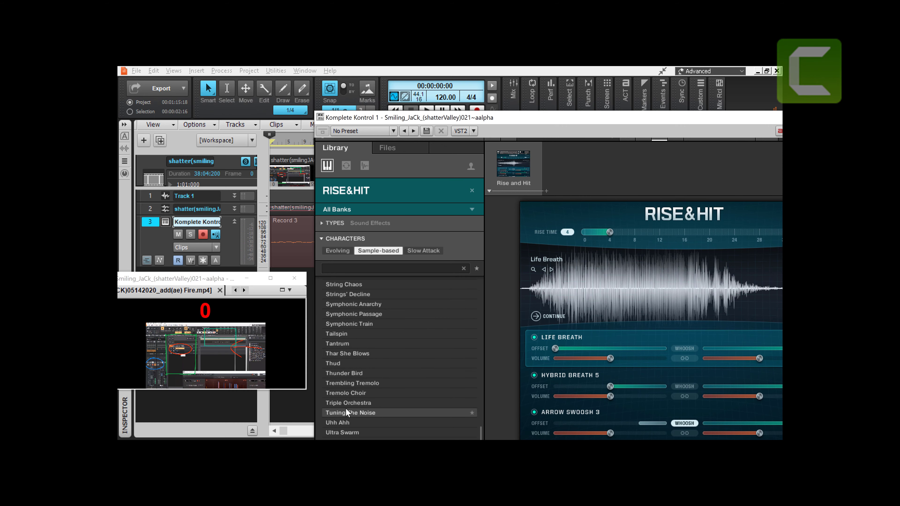
scroll(345, 409, up, 5)
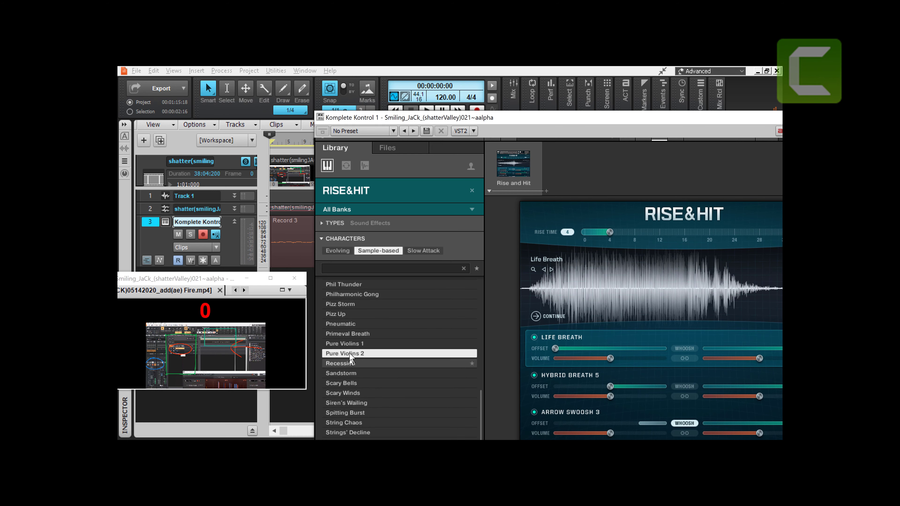
Step: Preview Pure Violins 1 again, load the Pure Violins 2 preset and audition it against the take from the project start
click(349, 344)
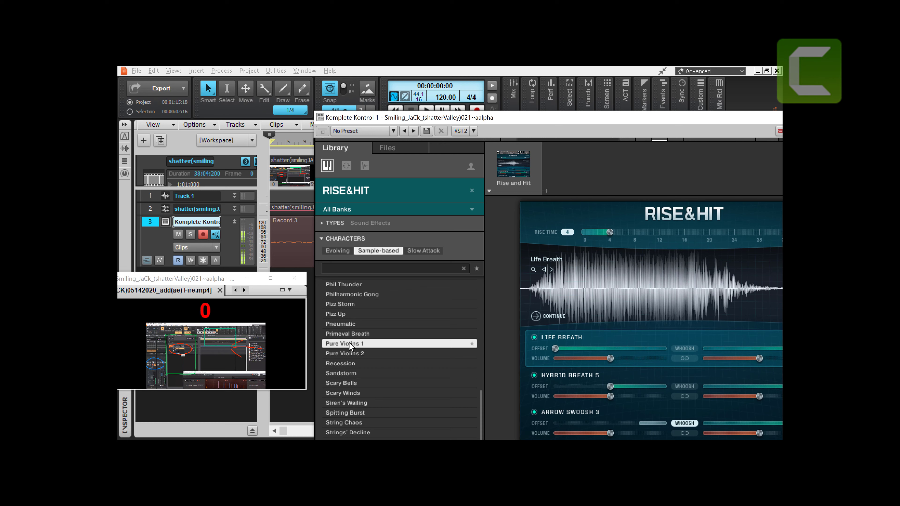
click(346, 353)
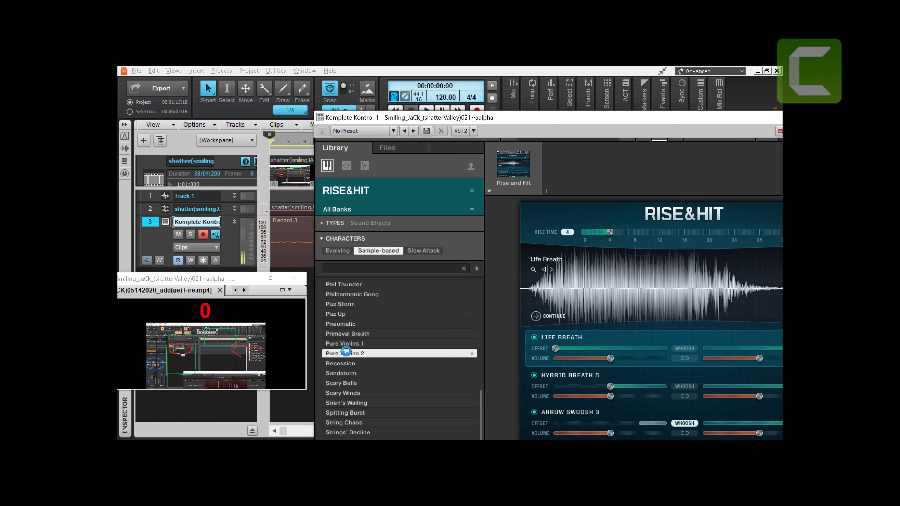
double_click(346, 353)
key(space)
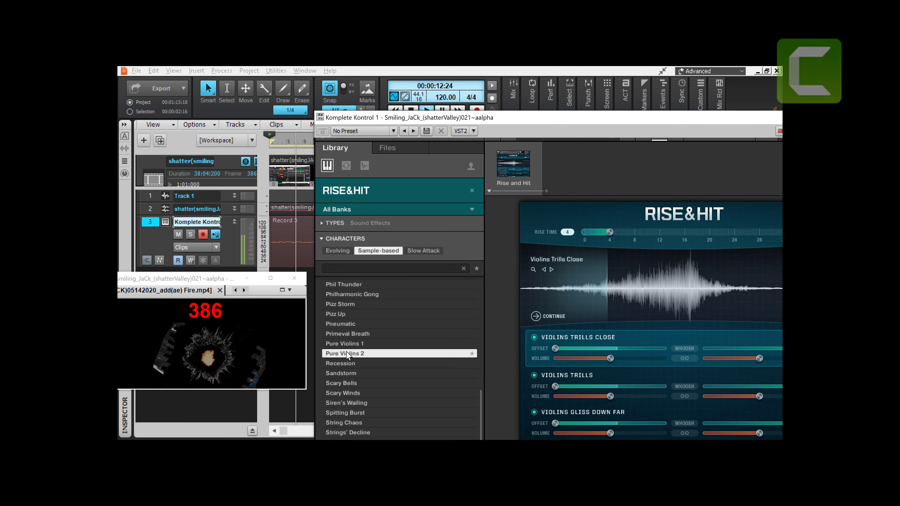
key(space)
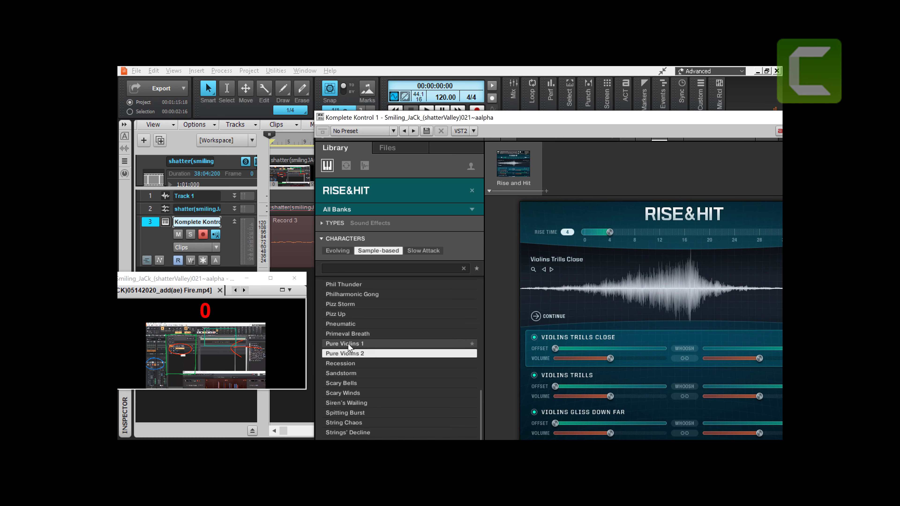
Step: Load the Pure Violins 1 preset and audition it by playing the recorded take with the video
click(348, 344)
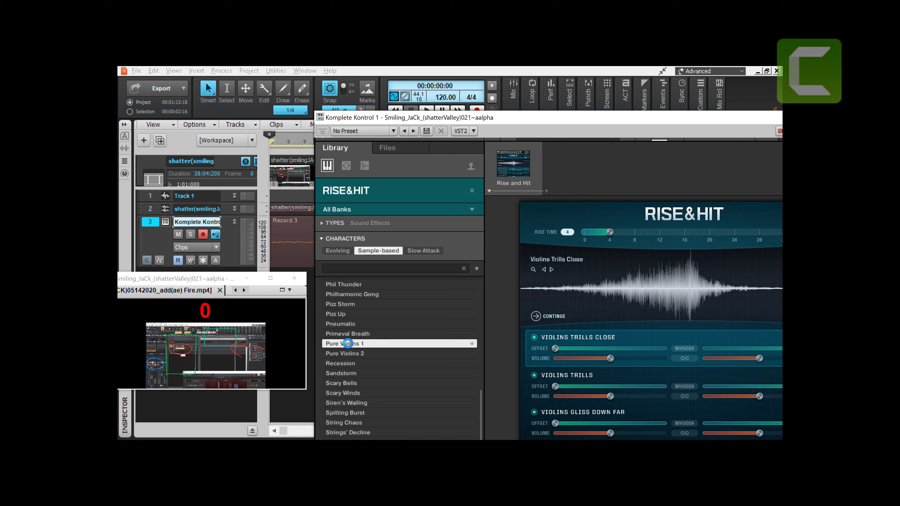
double_click(348, 344)
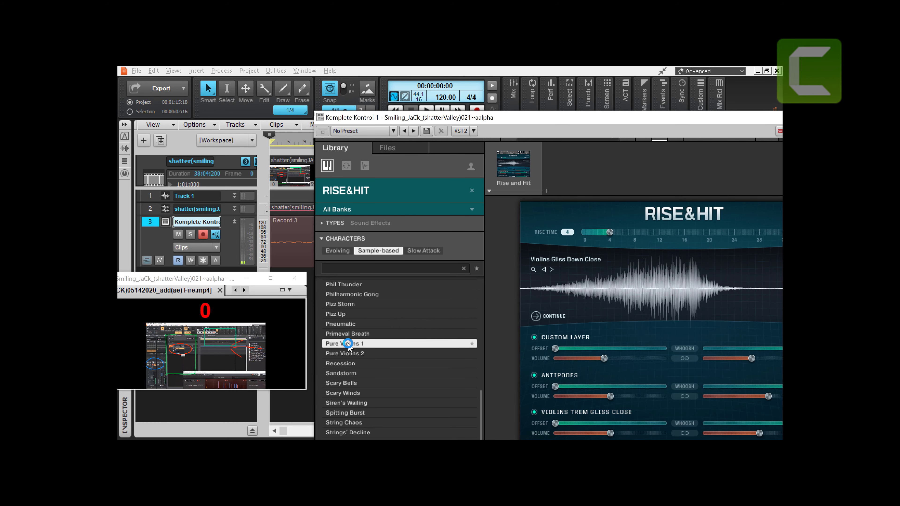
key(space)
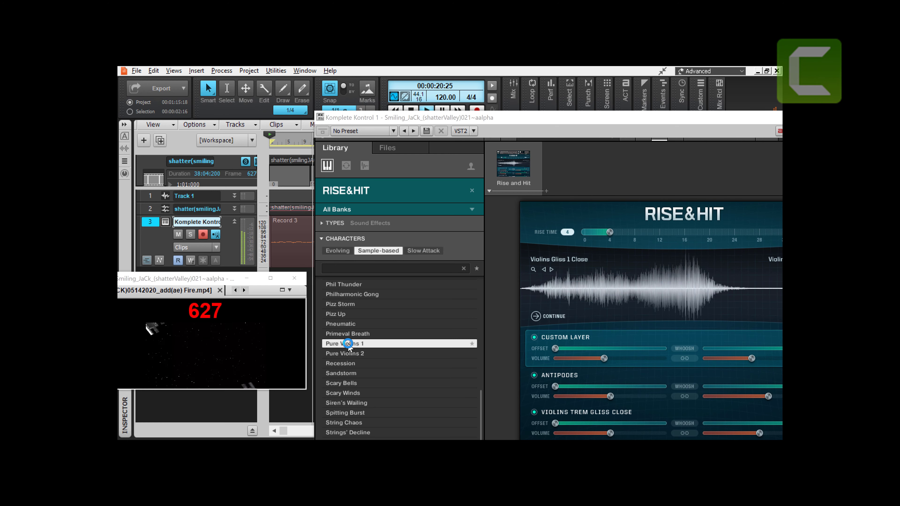
key(space)
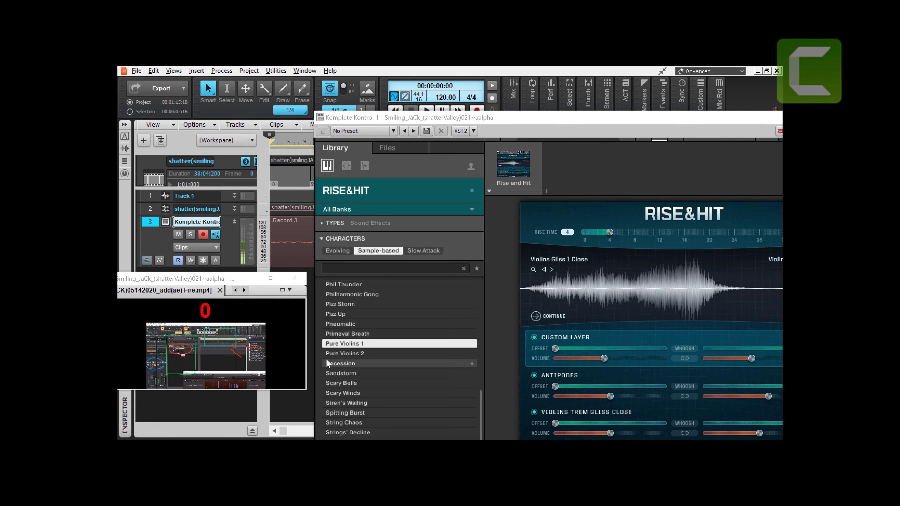
Step: Preview the Recession and Sandstorm presets, then load Recession and audition it against the recorded take and video from the project start
click(329, 364)
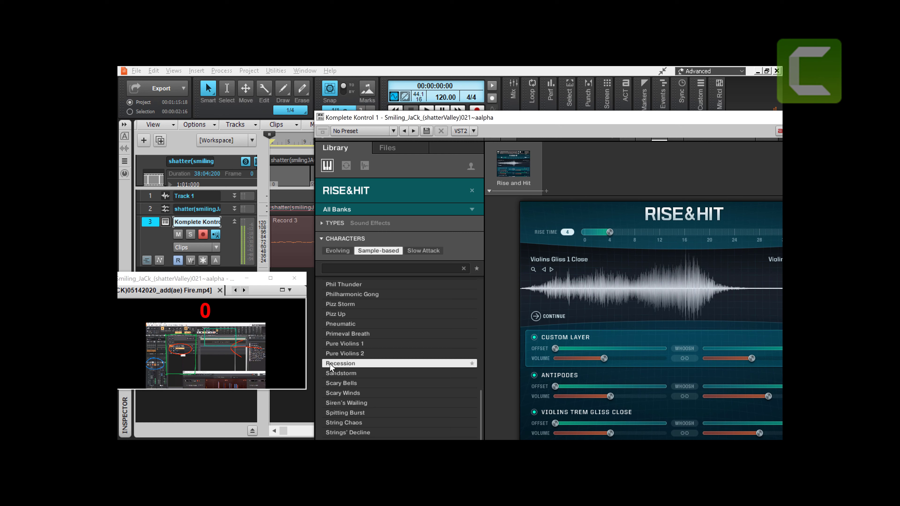
click(340, 372)
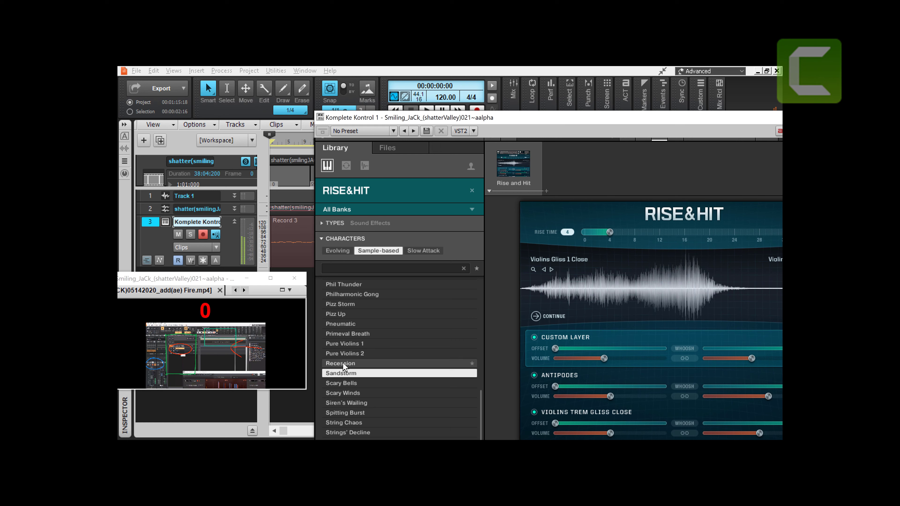
click(342, 364)
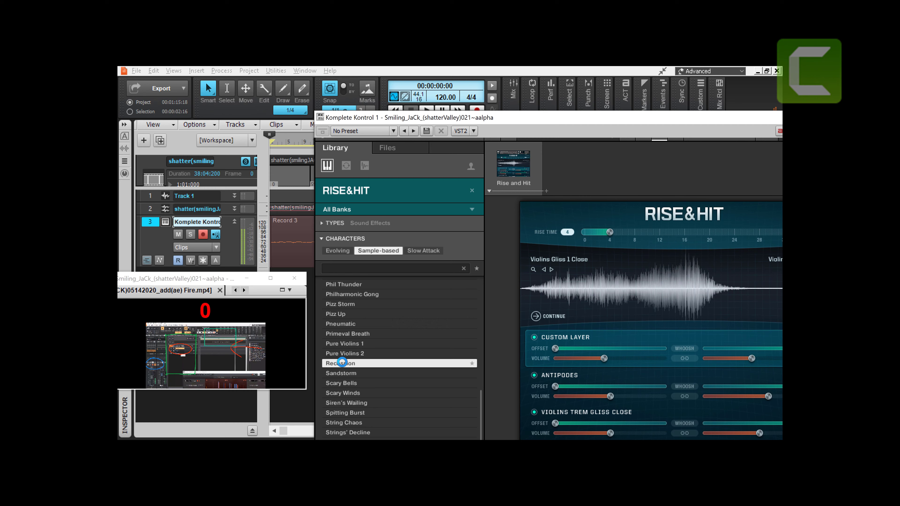
double_click(343, 363)
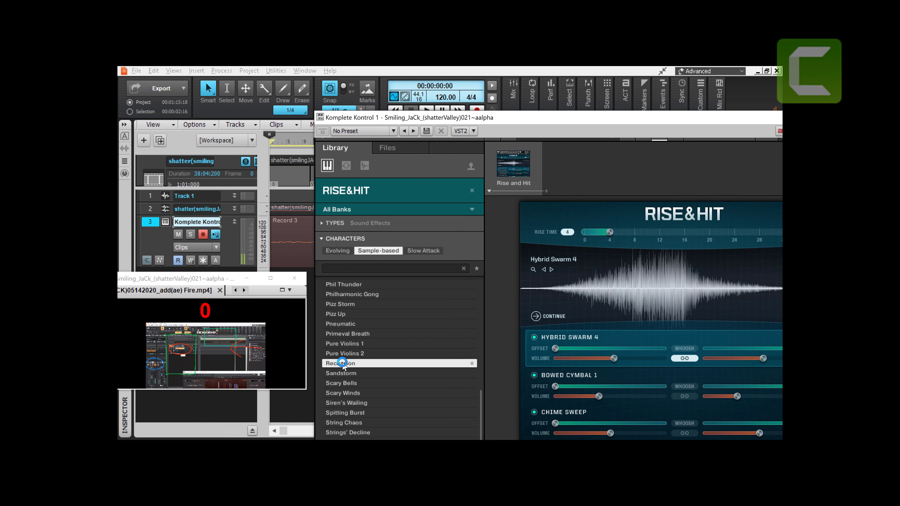
key(space)
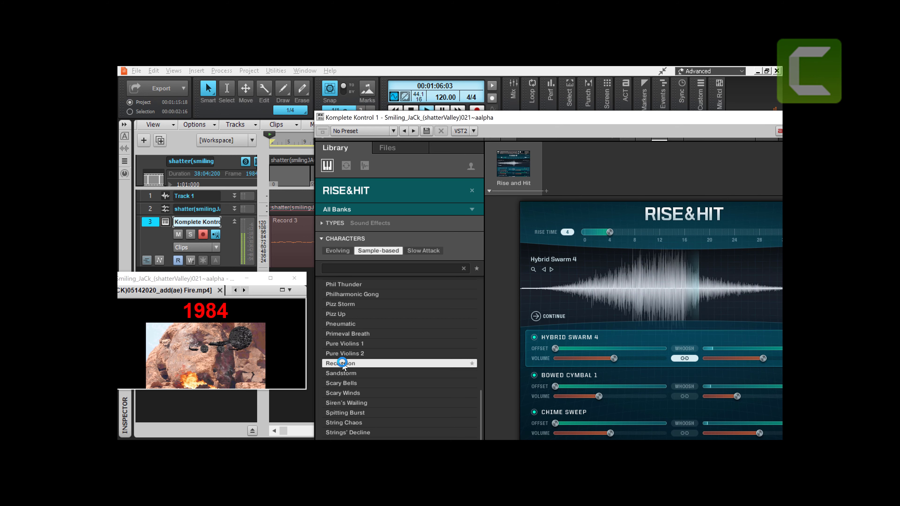
key(space)
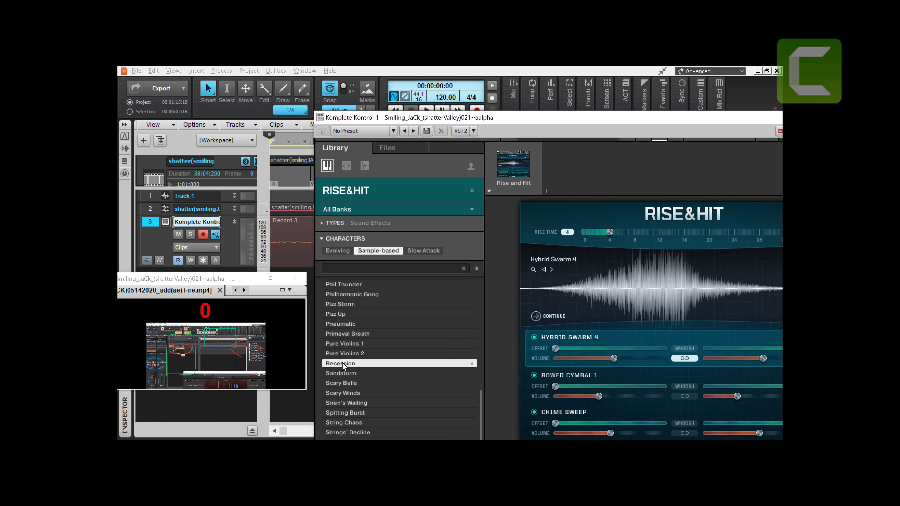
Step: Preview Sandstorm, Scary Bells and Scary Winds, then load Scary Bells and audition it against the take and video
click(339, 377)
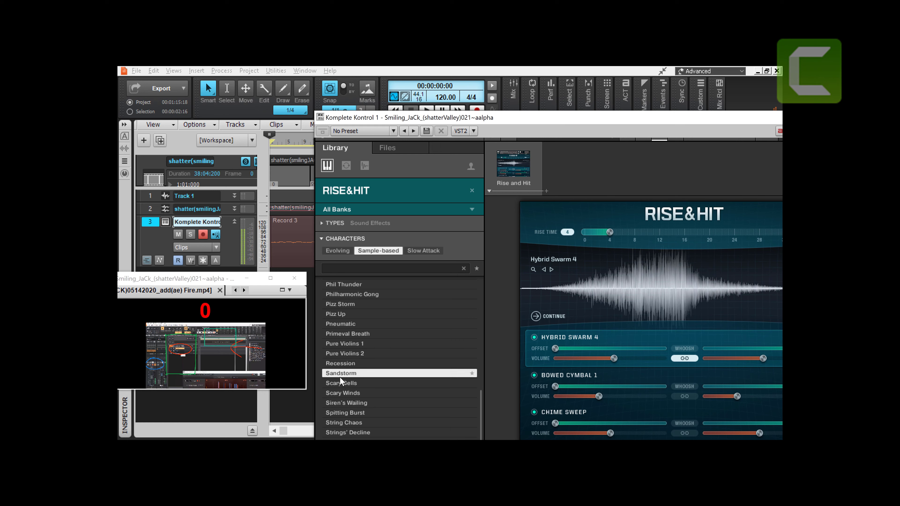
click(340, 383)
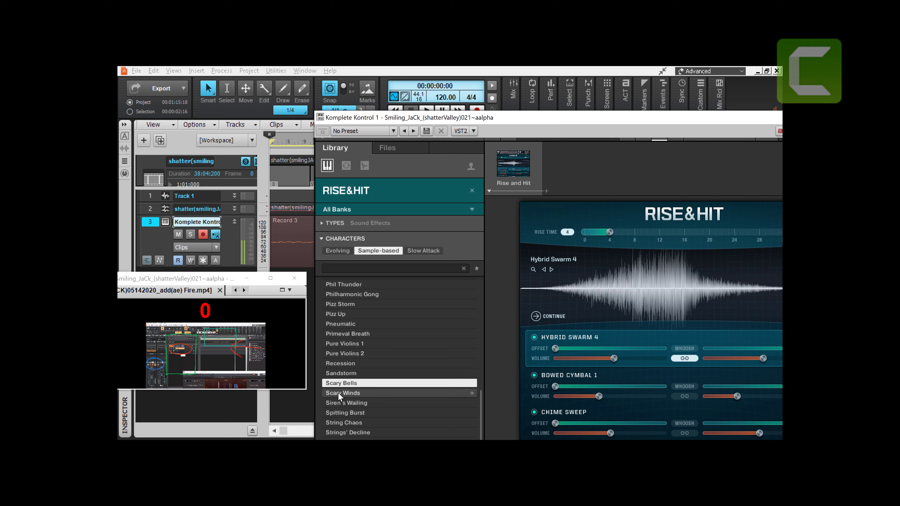
click(338, 392)
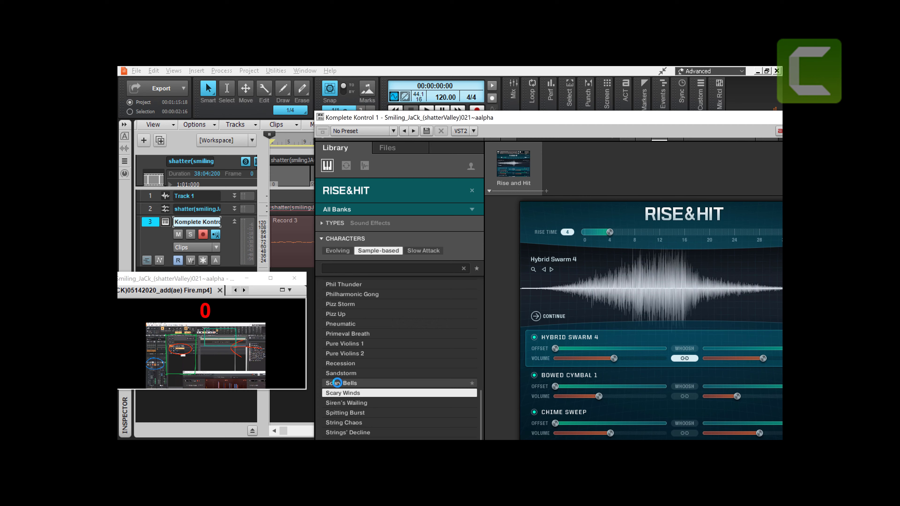
double_click(336, 382)
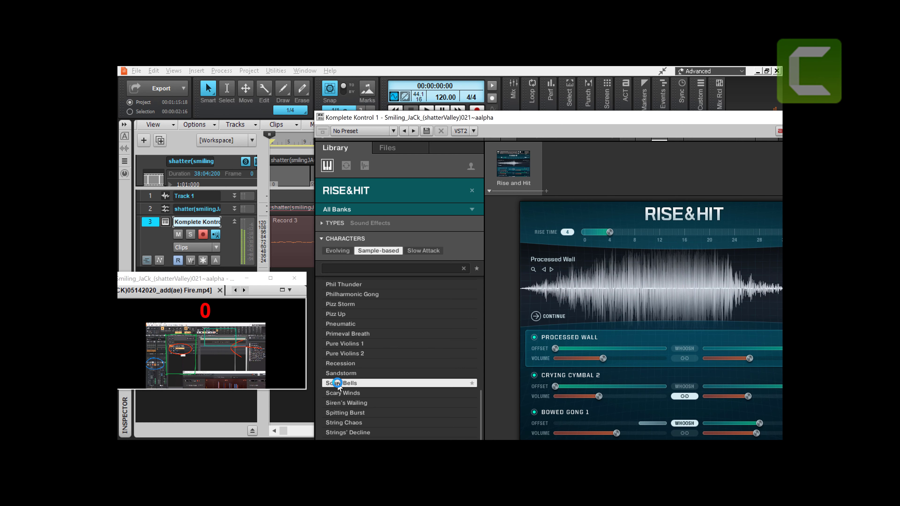
key(space)
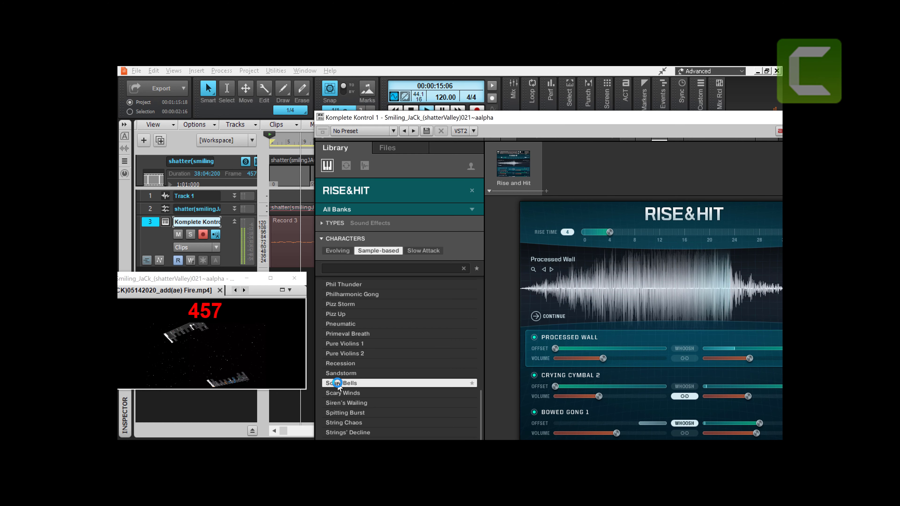
key(space)
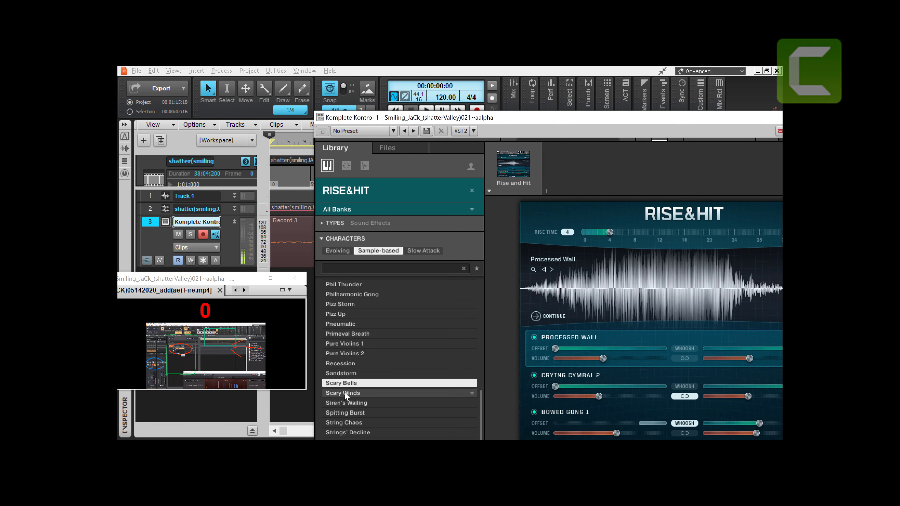
Step: Preview and load the Scary Winds preset and audition it against the take and video from the project start
click(344, 394)
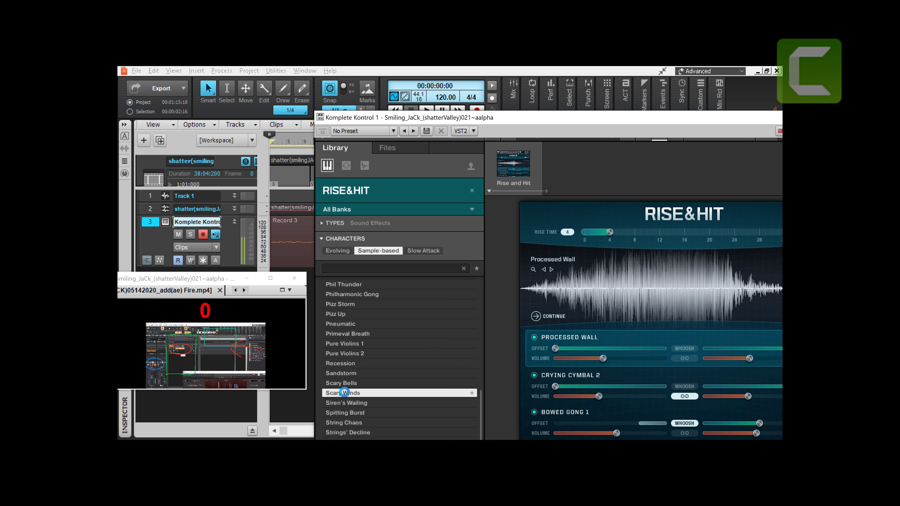
double_click(344, 393)
key(space)
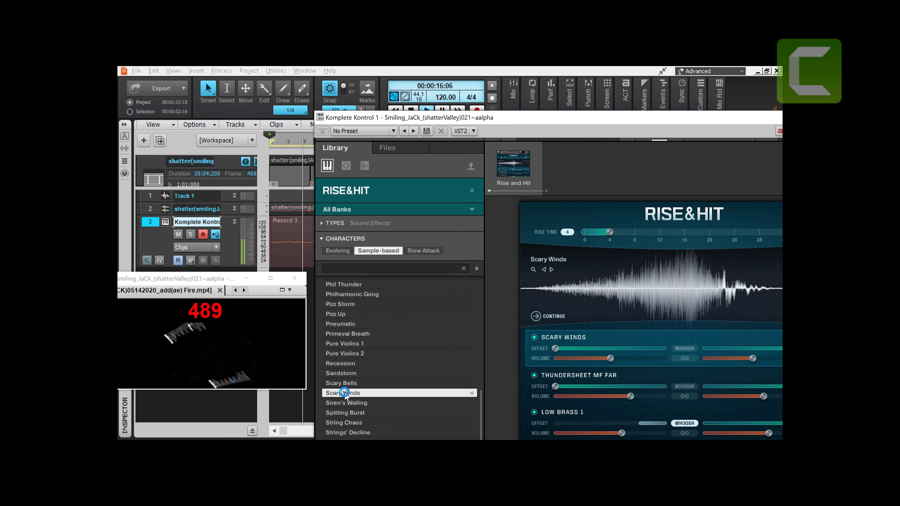
key(space)
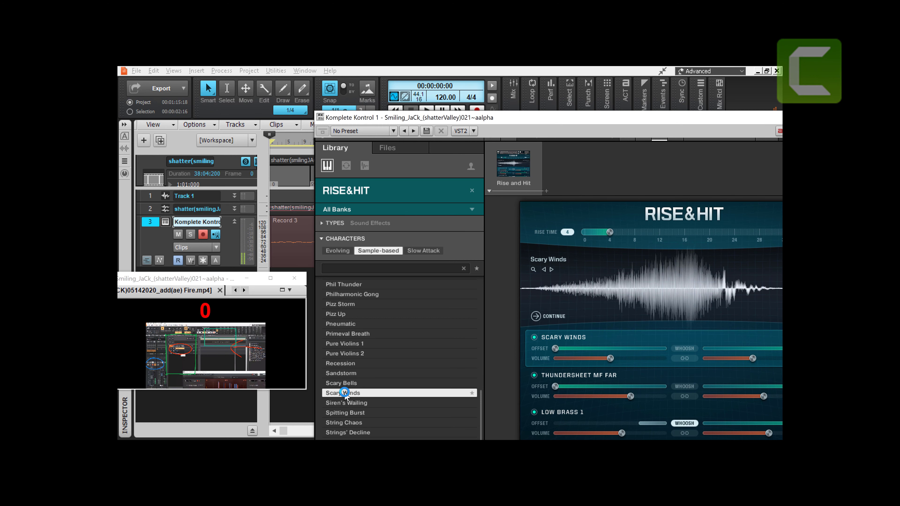
Step: Preview Siren's Wailing and Spitting Burst, then load Siren's Wailing and audition it against the take and video
click(339, 403)
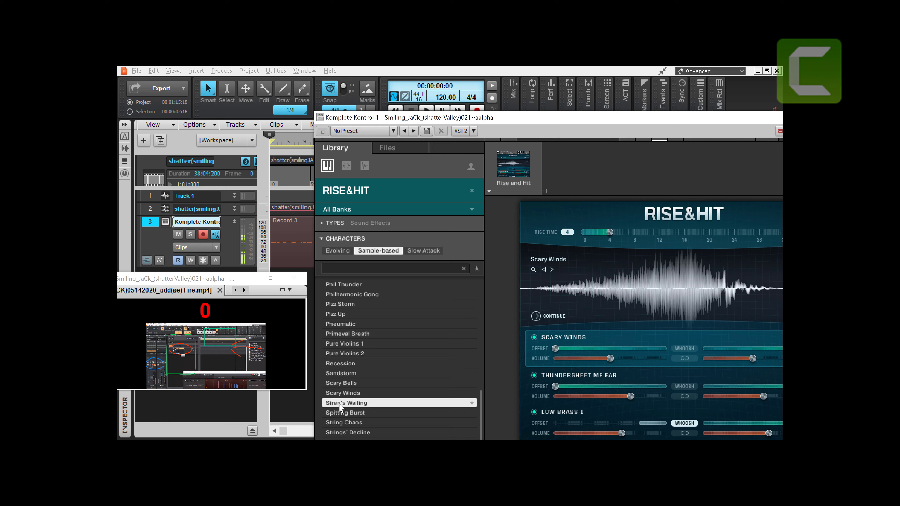
click(337, 411)
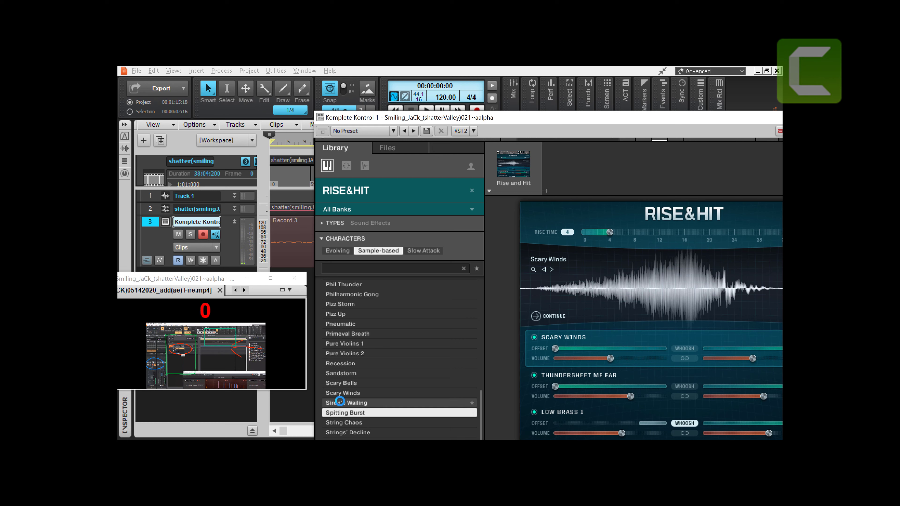
double_click(339, 401)
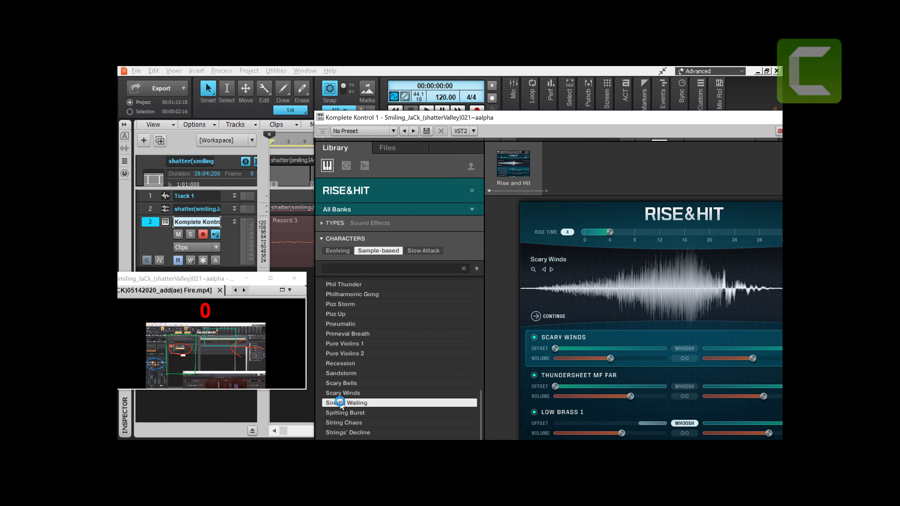
key(space)
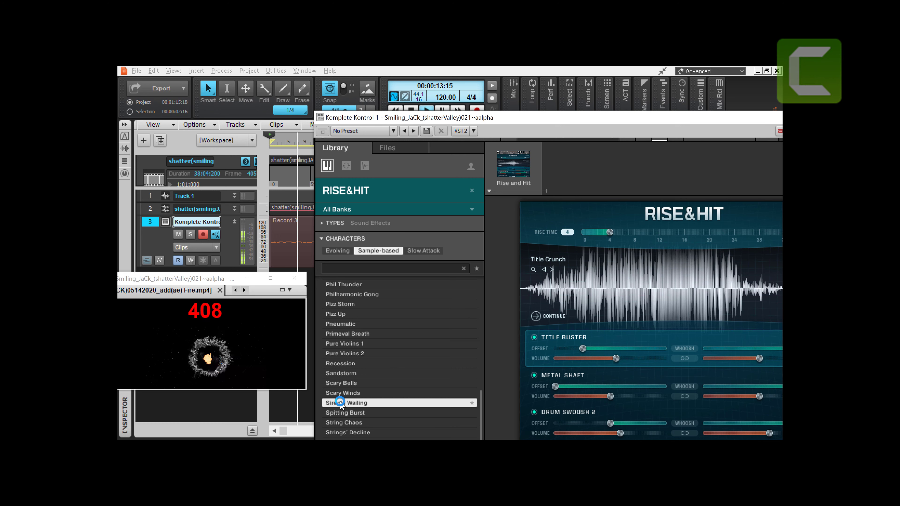
key(space)
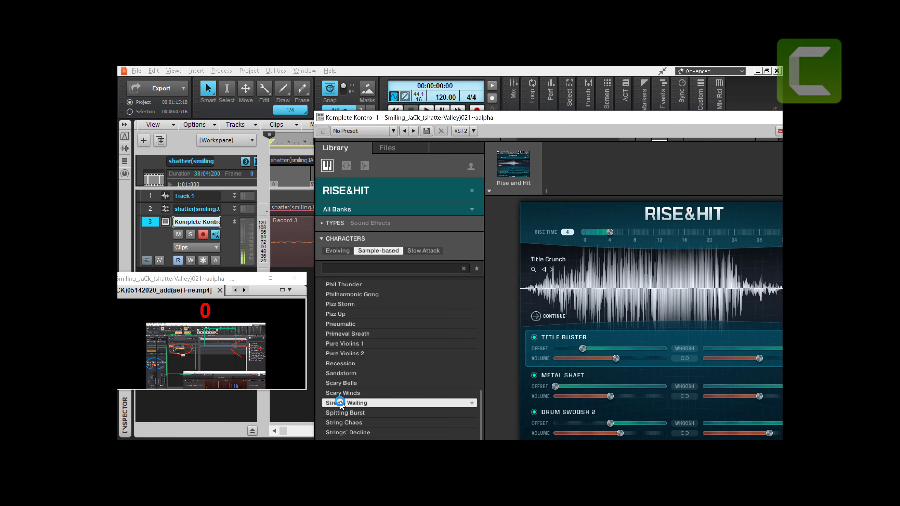
Step: Load the Spitting Burst preset and audition it by playing the recorded take with the video
click(346, 411)
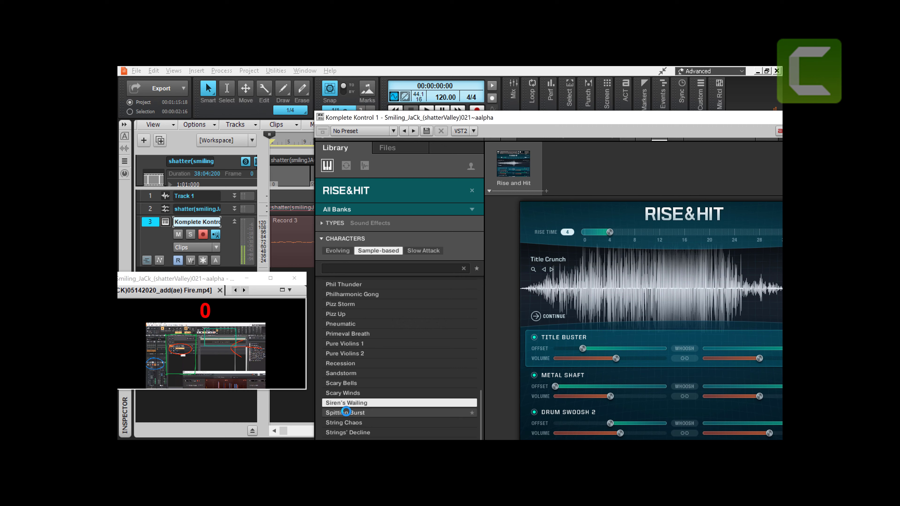
click(346, 413)
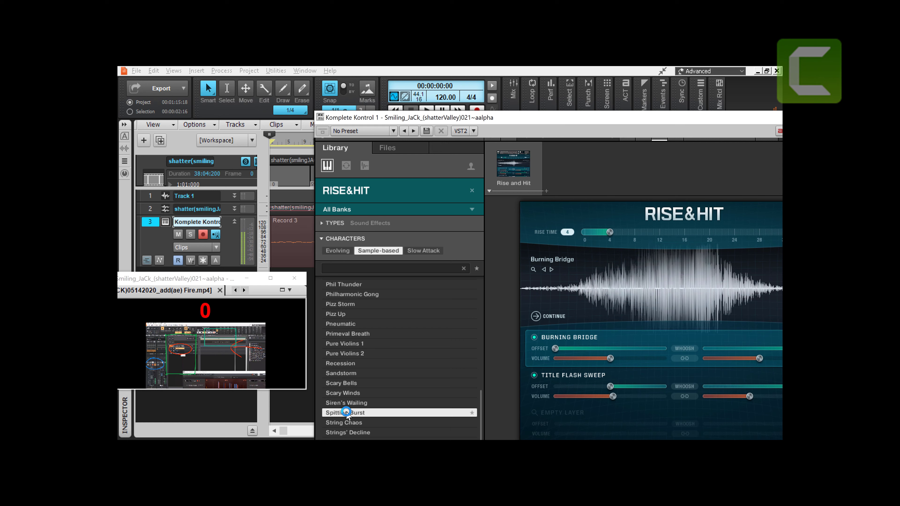
key(space)
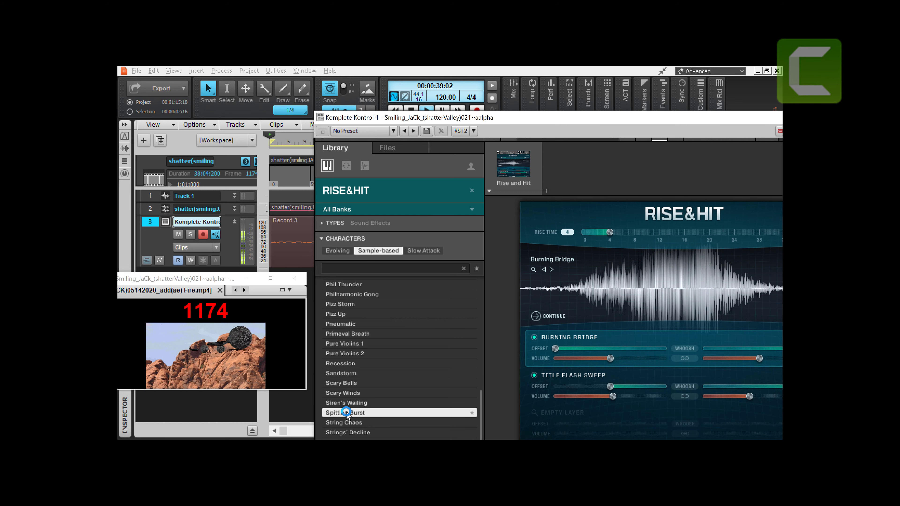
key(space)
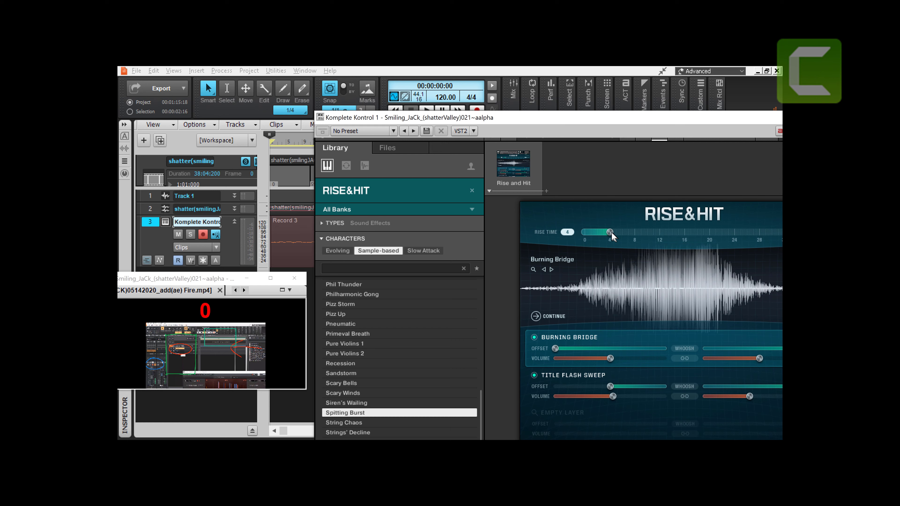
Step: Try the Spitting Burst preset with rise time 8 during playback of the take, and raise the rise time to 20
mouse_move(611, 232)
mouse_down()
mouse_move(650, 229)
mouse_move(611, 230)
mouse_move(623, 231)
mouse_up()
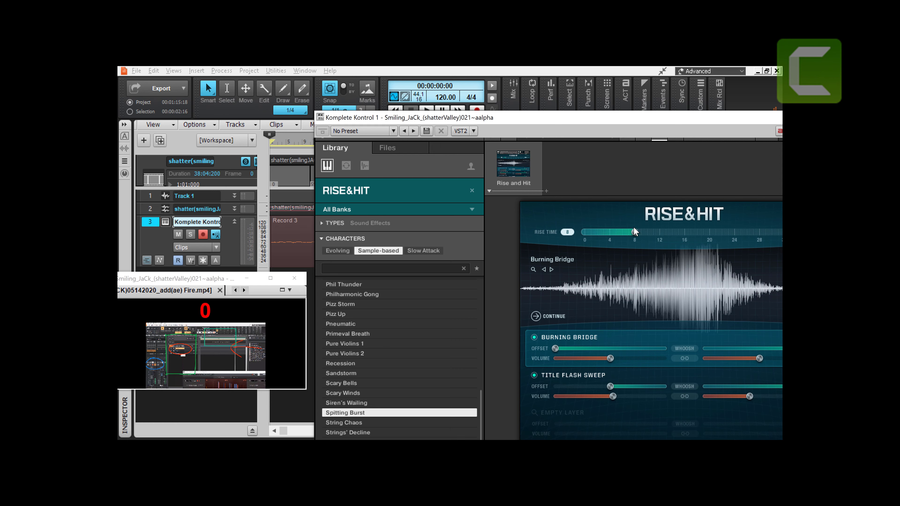
key(space)
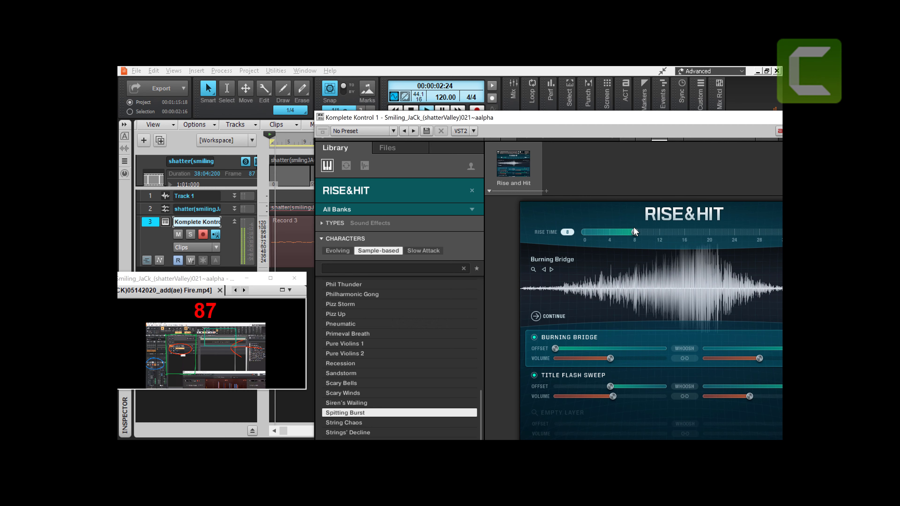
key(space)
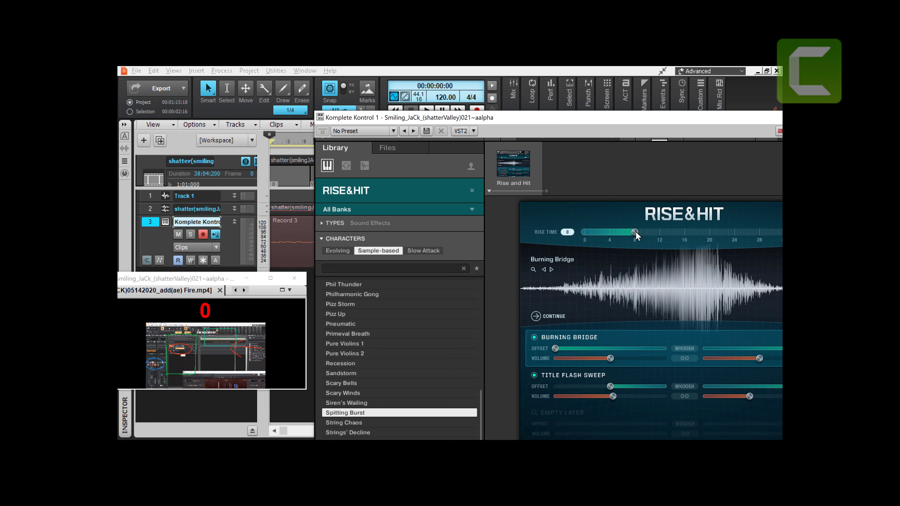
drag(635, 233, 704, 232)
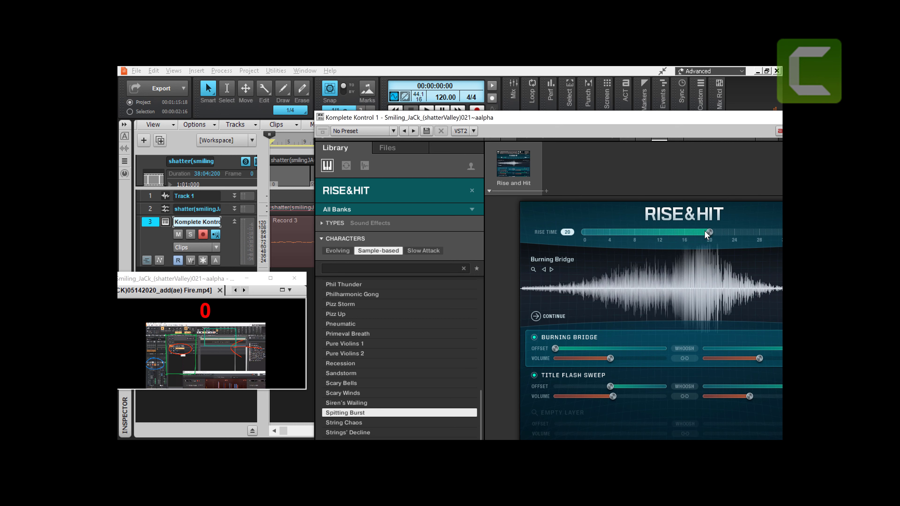
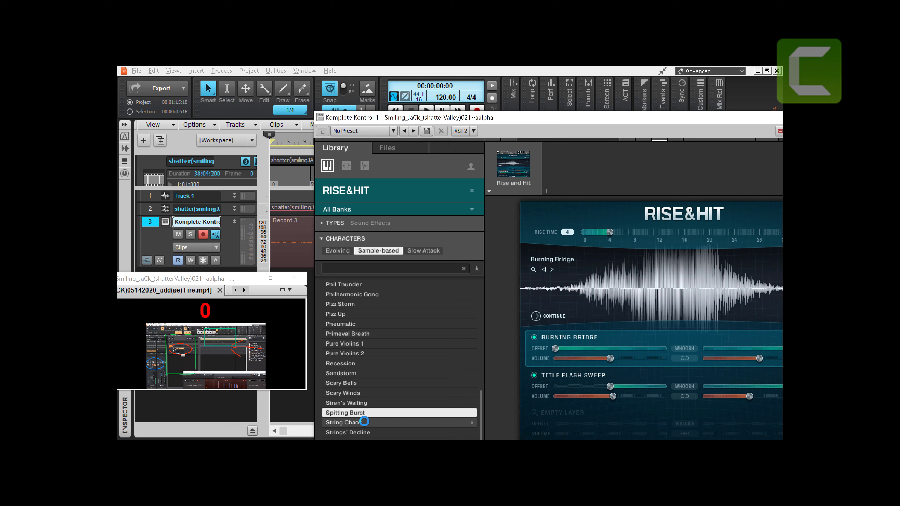
Step: Load the String Chaos preset and audition it against the recorded take and video from the project start
click(365, 422)
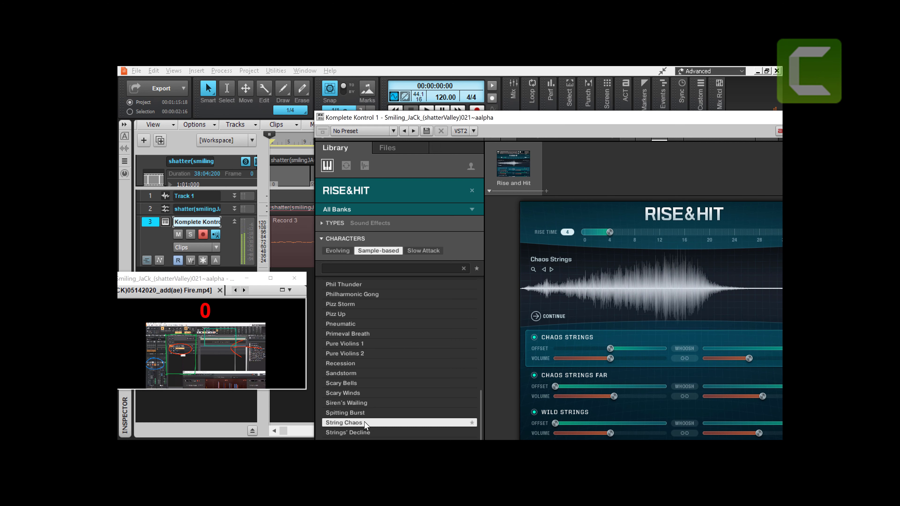
key(space)
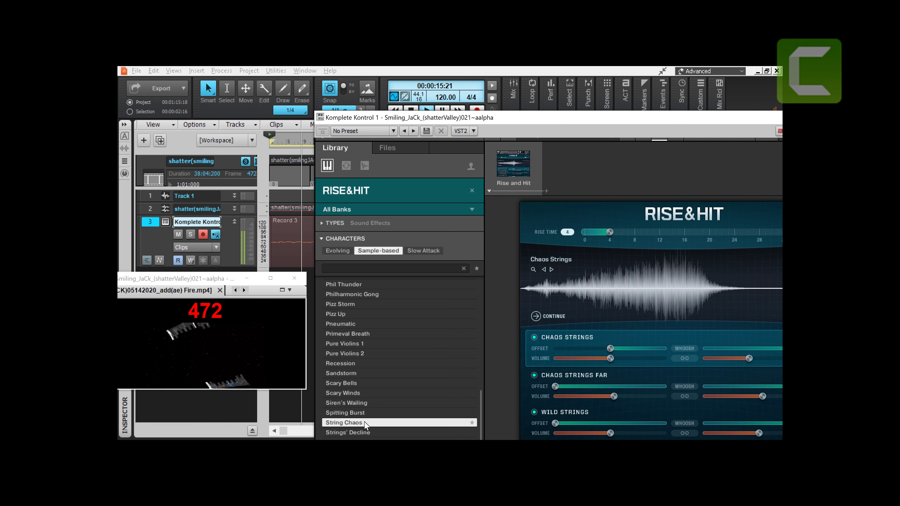
key(space)
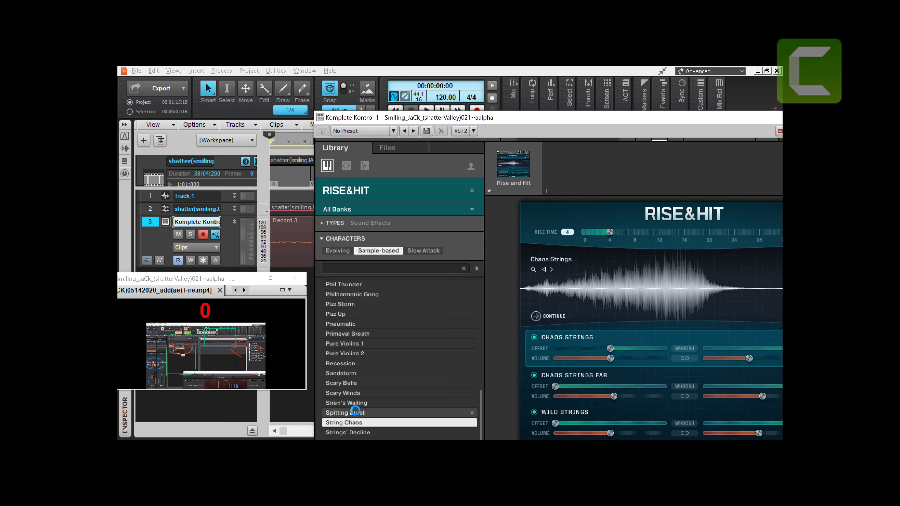
Step: Load the Spitting Burst preset again and play the take with the video from the project start
click(355, 411)
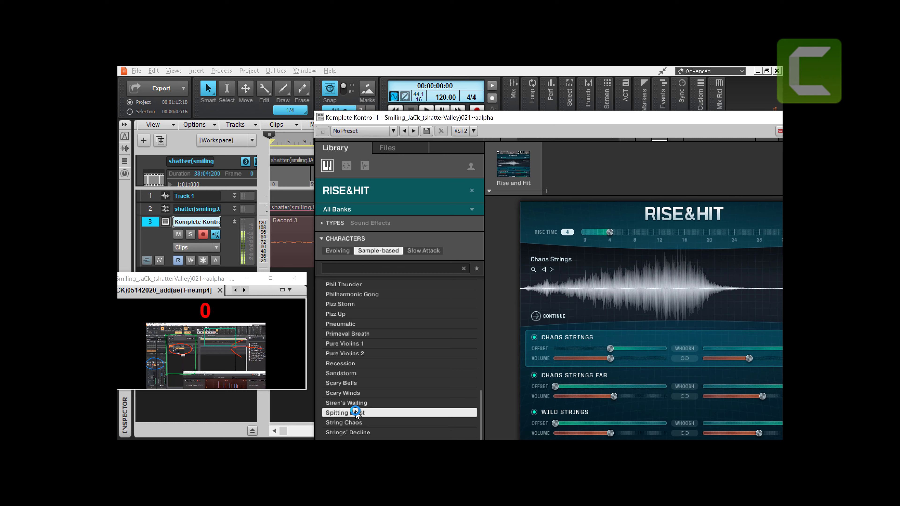
key(space)
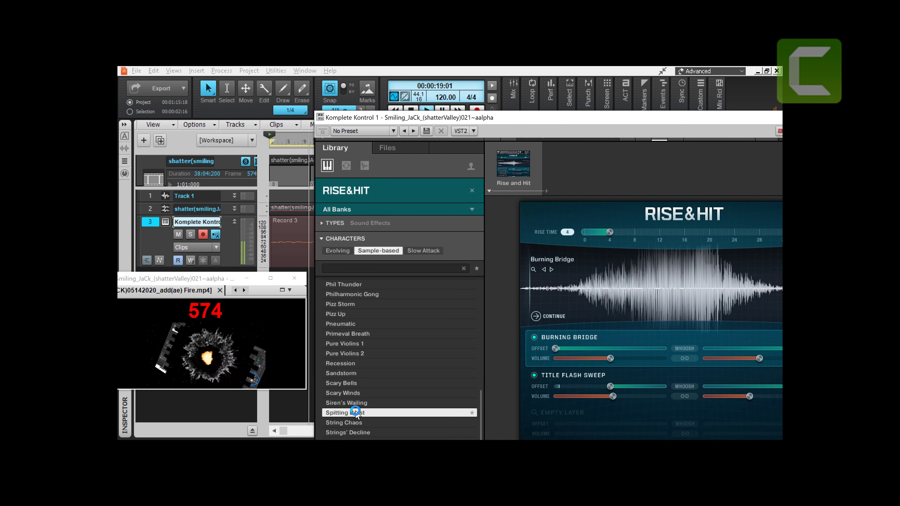
key(space)
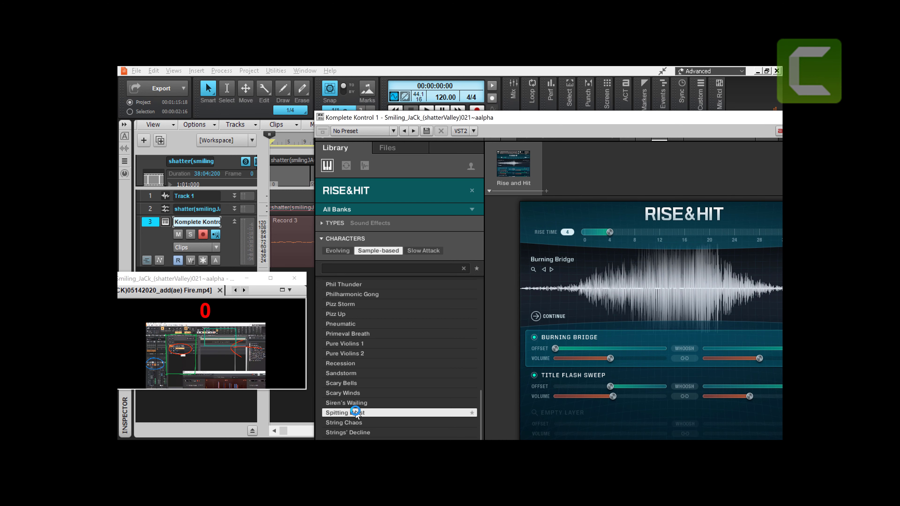
Step: Browse the sample-based presets and preview String Chaos, Strings' Decline and Symphonic Anarchy
scroll(355, 413, down, 5)
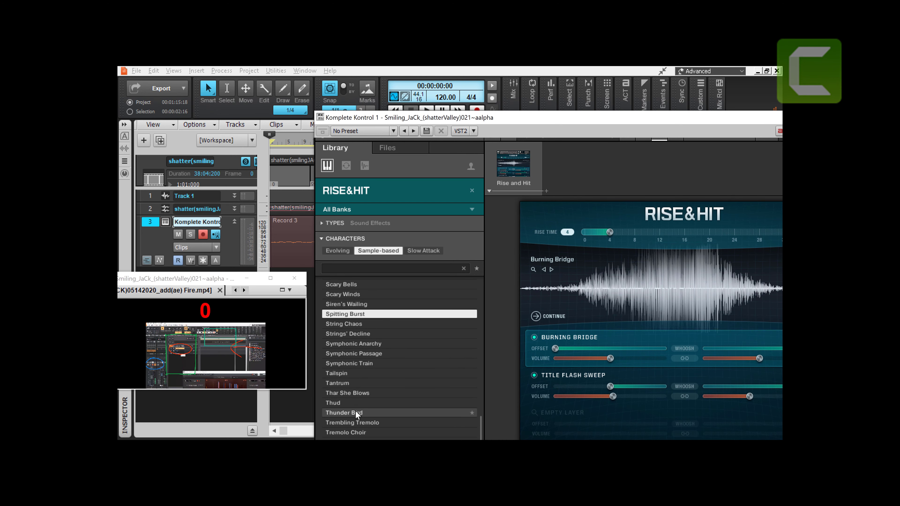
scroll(355, 412, down, 3)
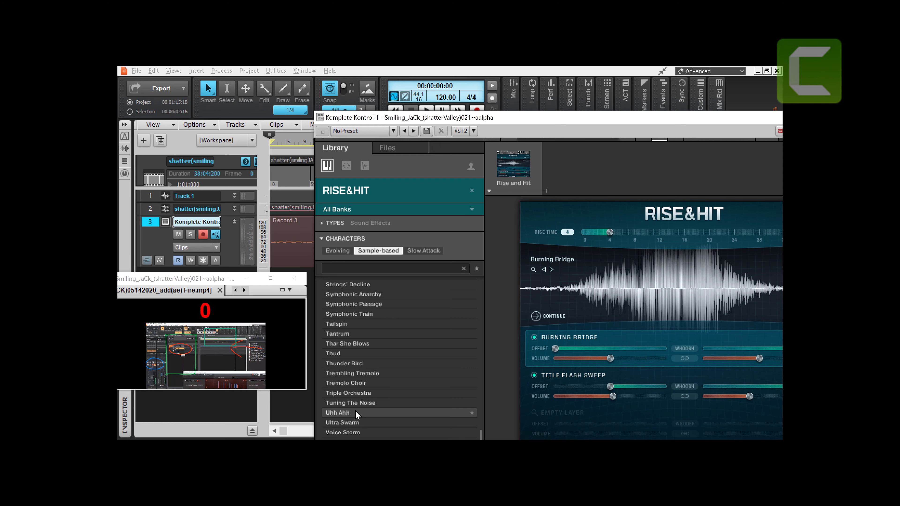
scroll(356, 411, up, 4)
scroll(355, 411, up, 1)
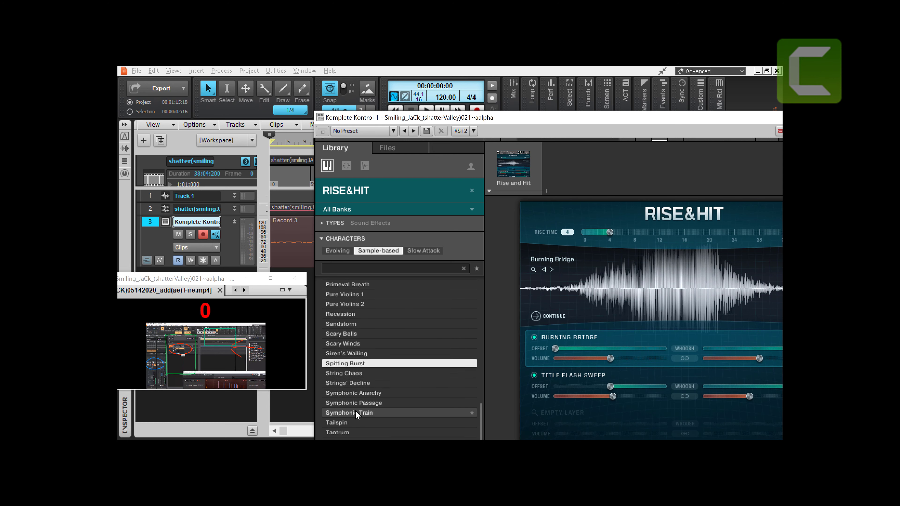
click(344, 374)
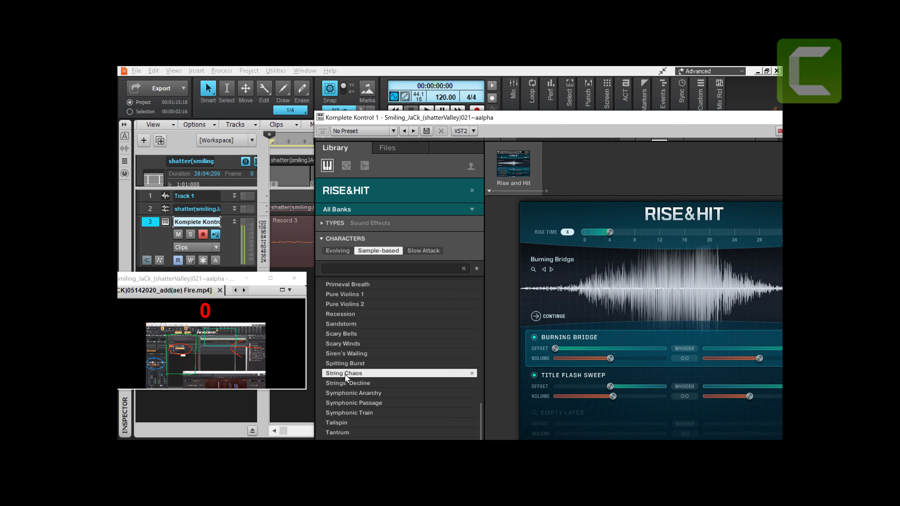
click(343, 382)
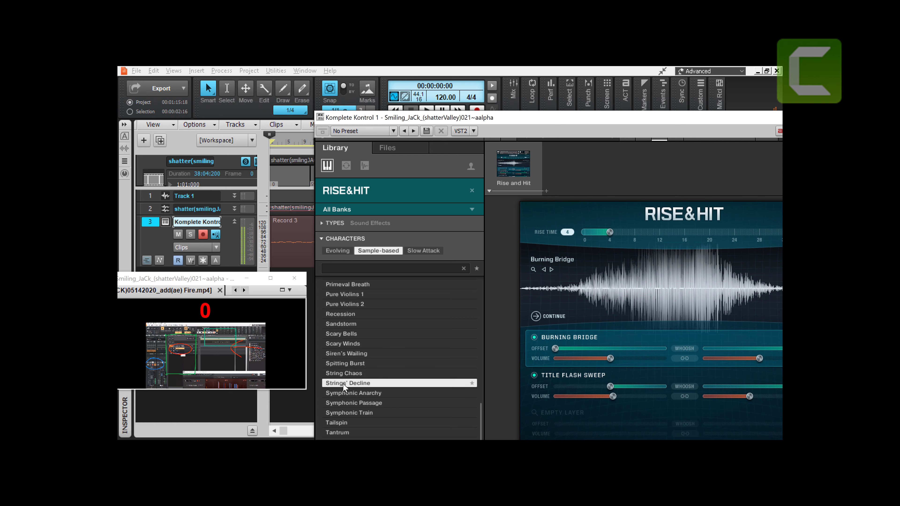
click(335, 393)
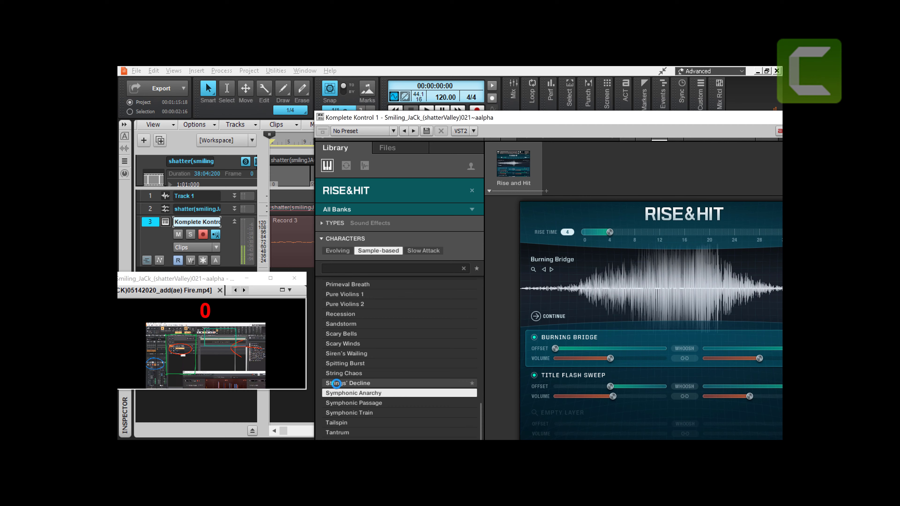
Step: Load the Strings' Decline preset and play the take with the video, previewing Symphonic Anarchy, Symphonic Passage and Symphonic Train during playback
click(335, 383)
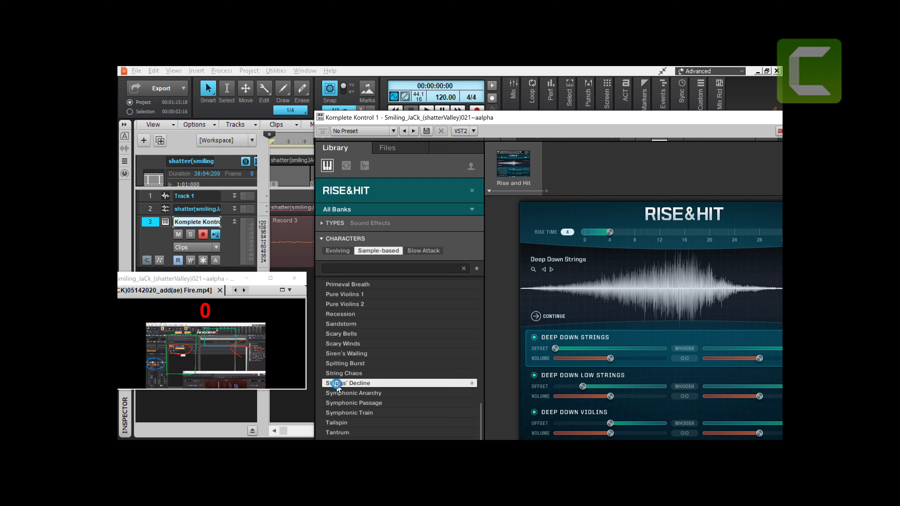
key(space)
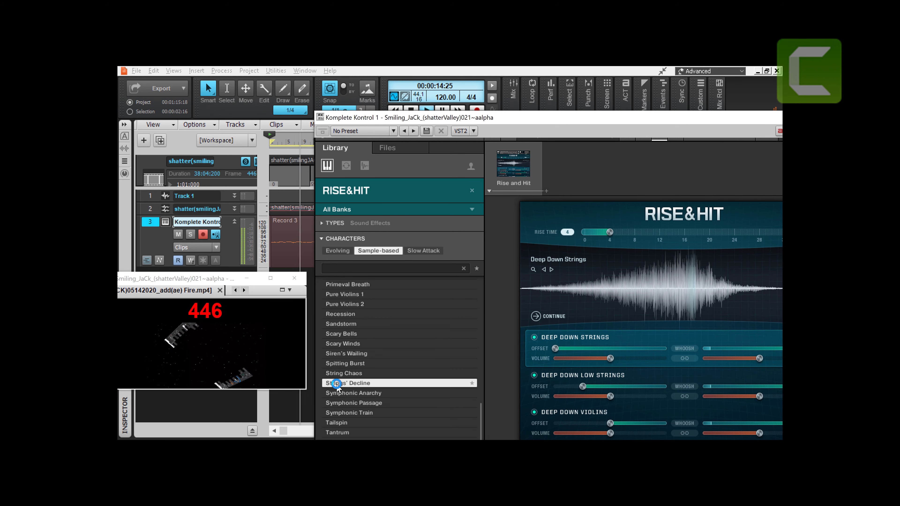
click(348, 392)
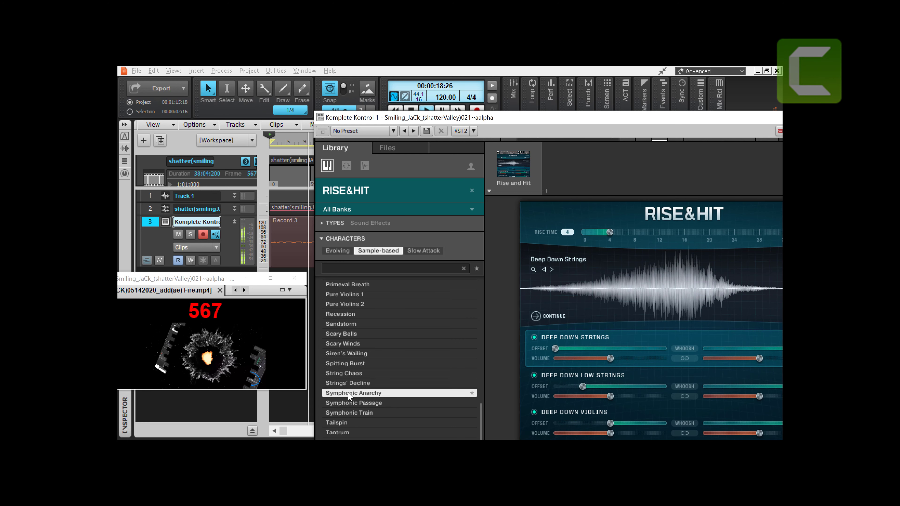
click(353, 383)
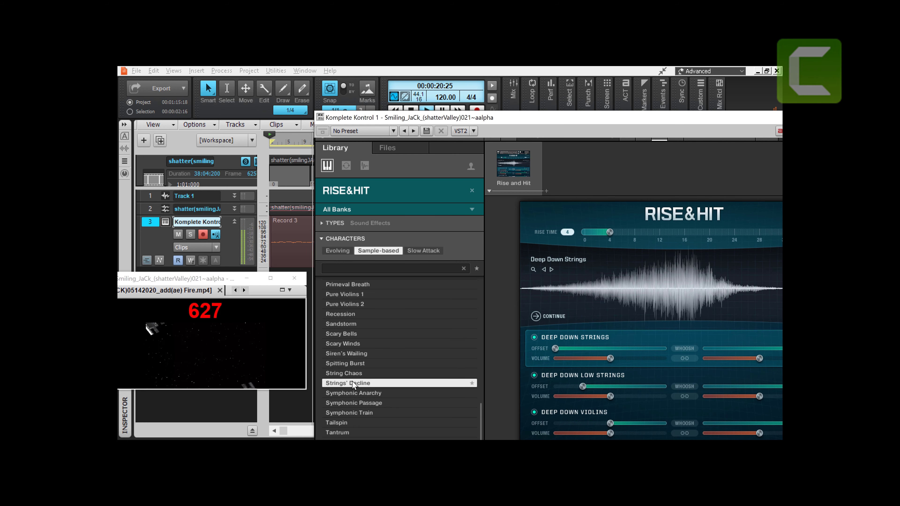
click(351, 391)
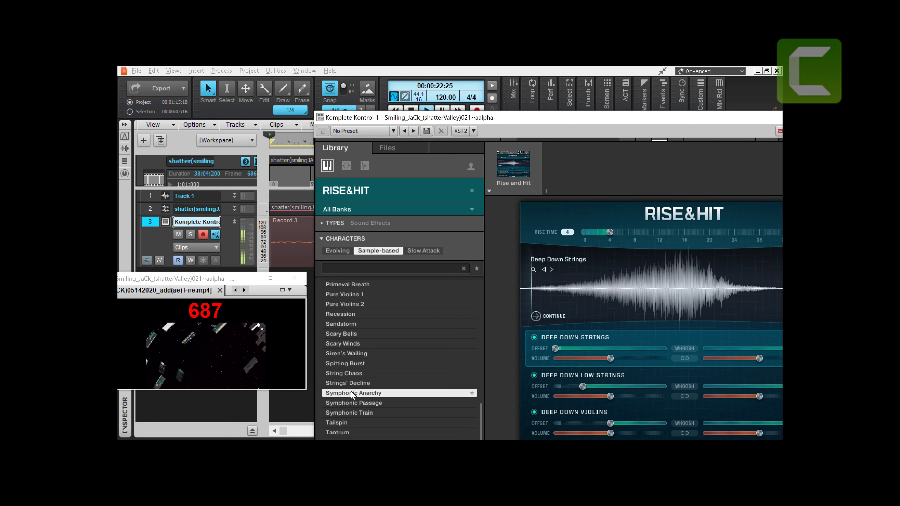
click(343, 406)
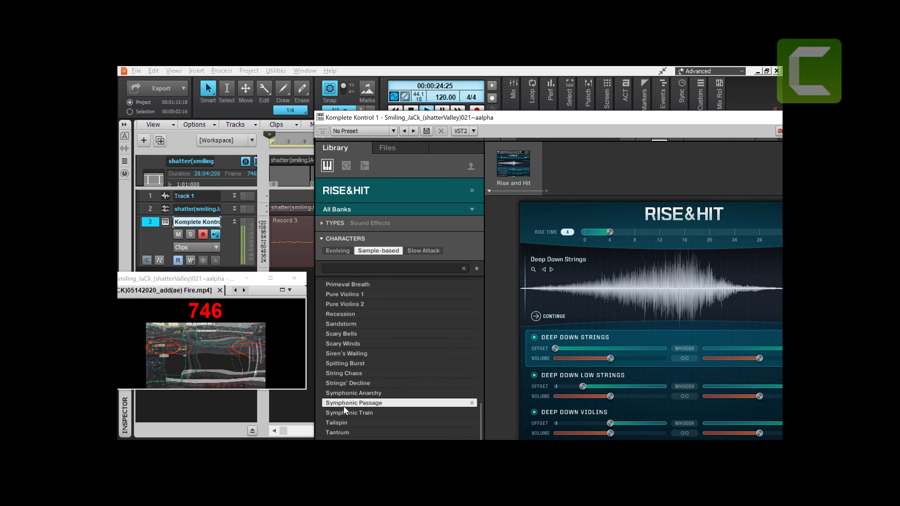
click(347, 385)
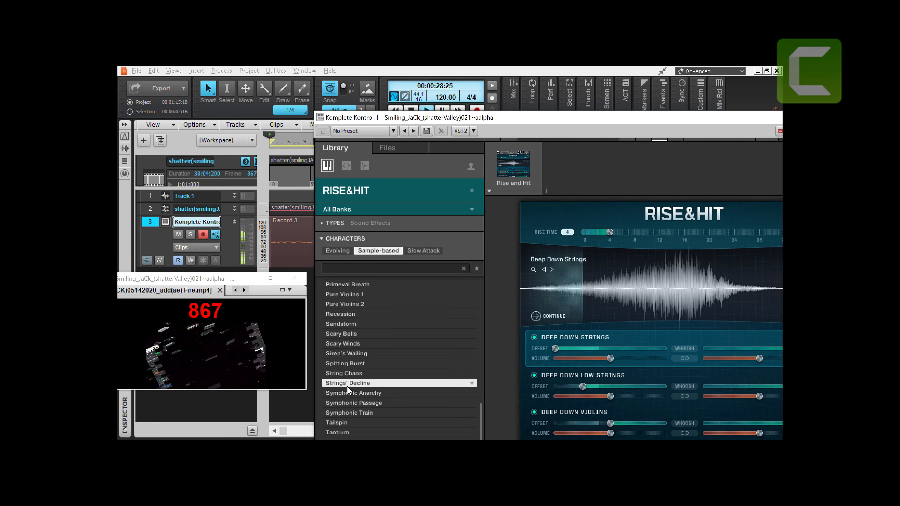
click(346, 402)
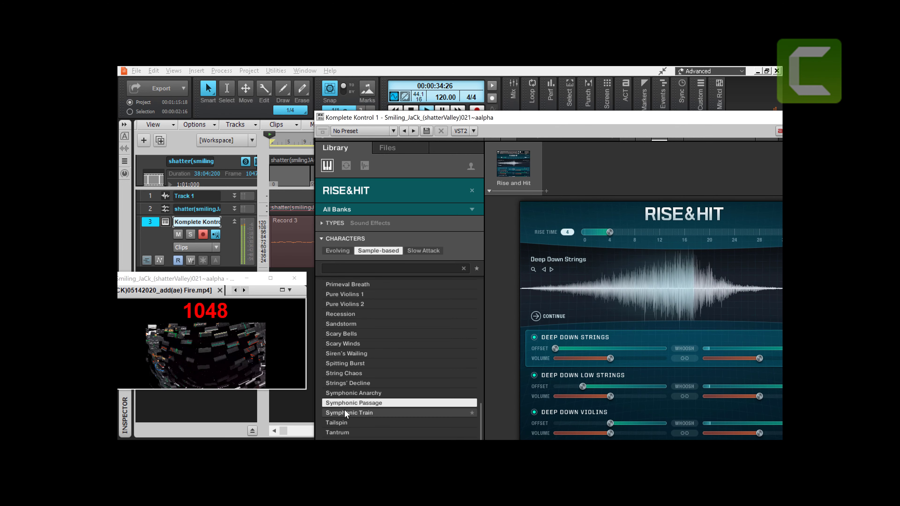
click(337, 413)
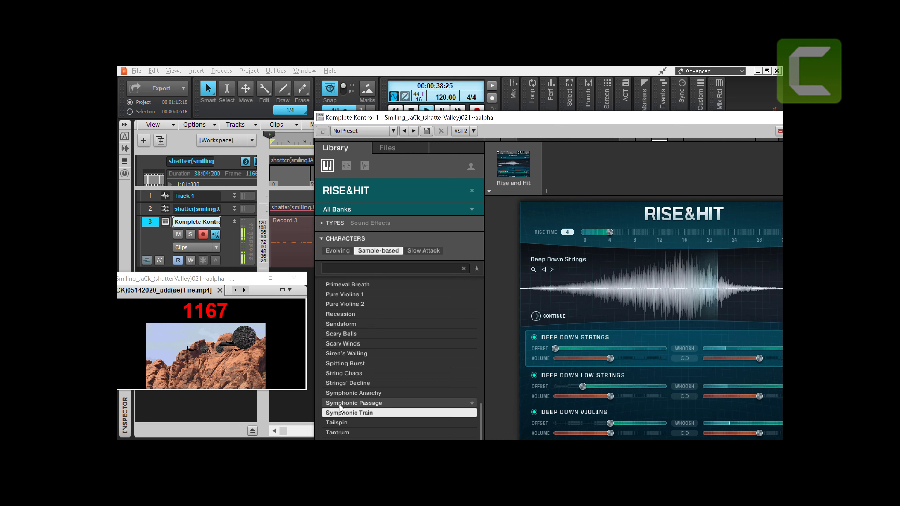
Step: Load the Symphonic Passage and Symphonic Train presets in turn and audition each against the recorded take and video
click(338, 404)
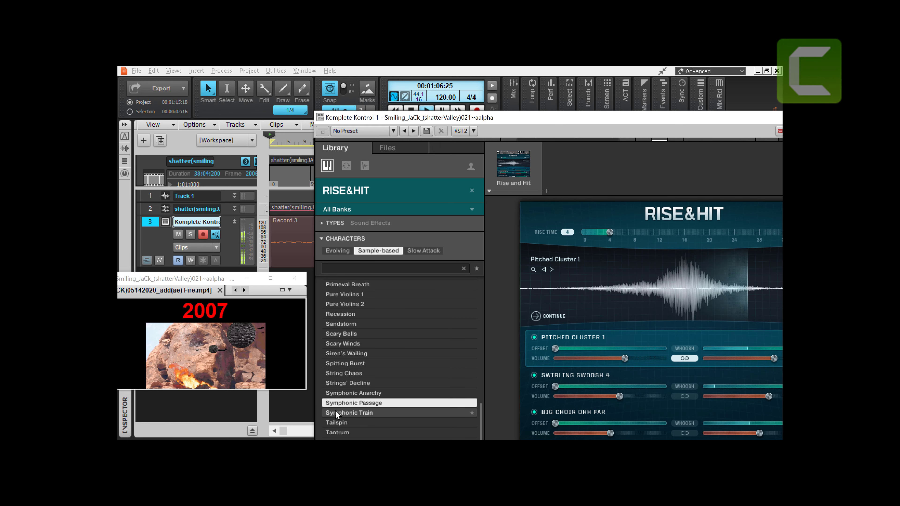
click(336, 412)
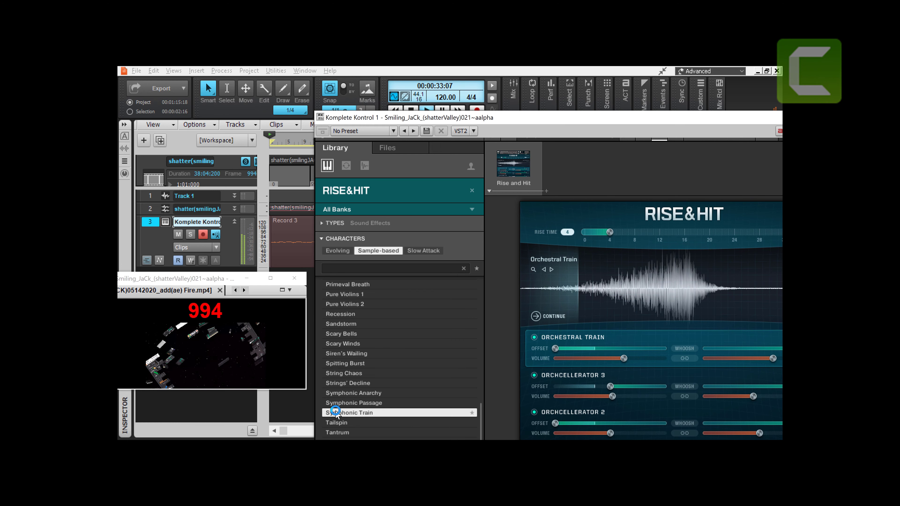
key(space)
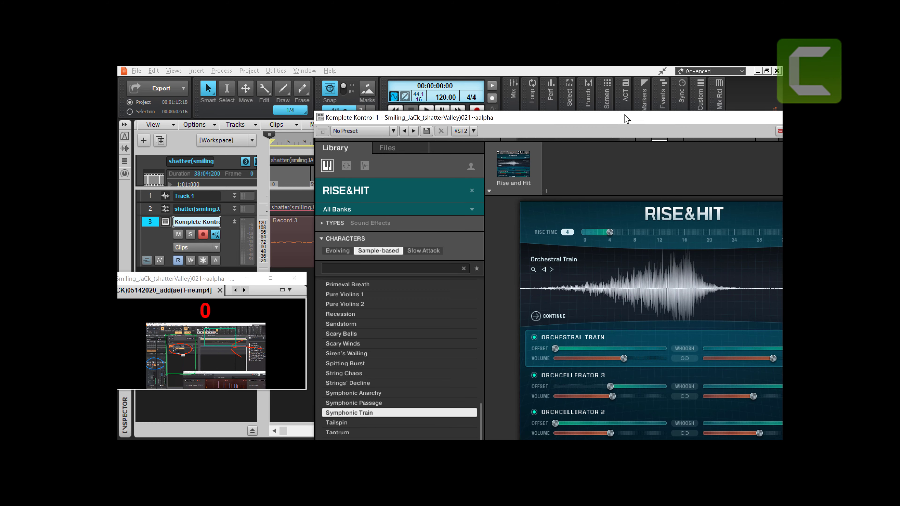
Step: Uncover the full Rise & Hit interface and inspect the Orchcellerator 3, Orchcellerator 2, Gong Tom Hard Far and Orchestral Train layers
drag(627, 120, 502, 87)
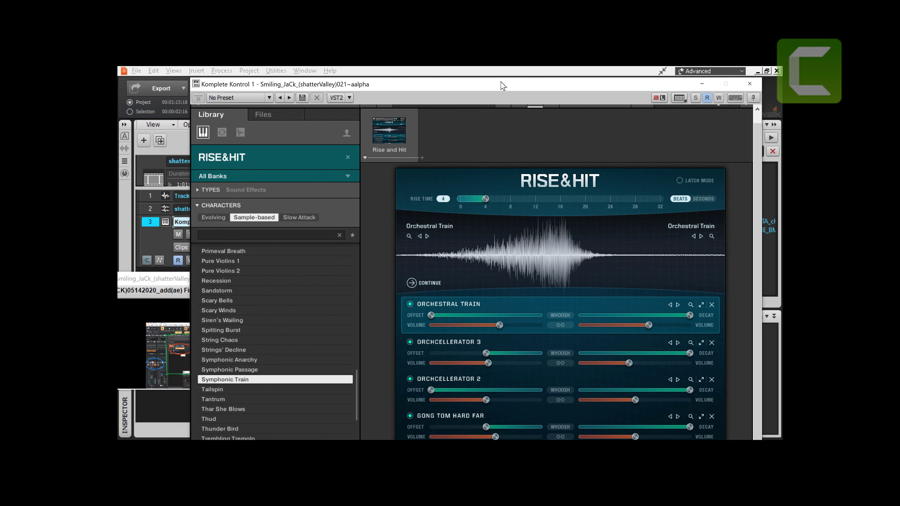
click(442, 342)
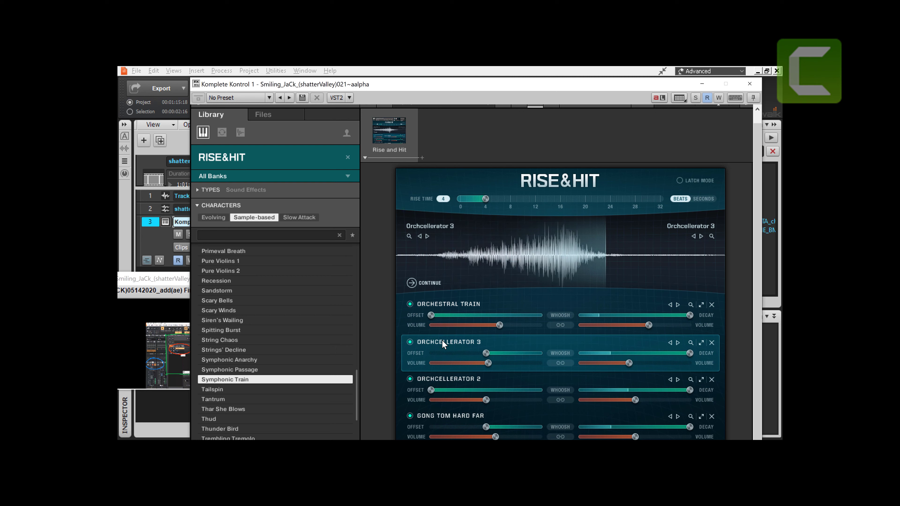
click(447, 381)
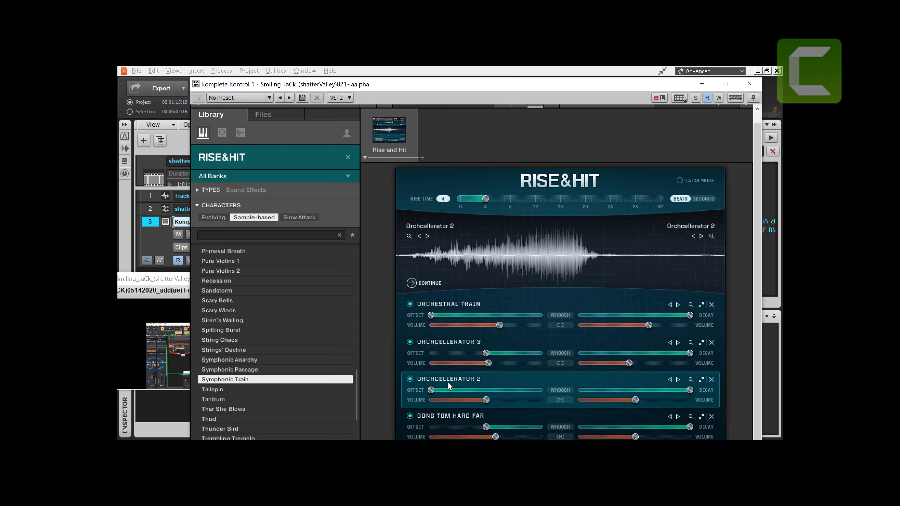
click(454, 418)
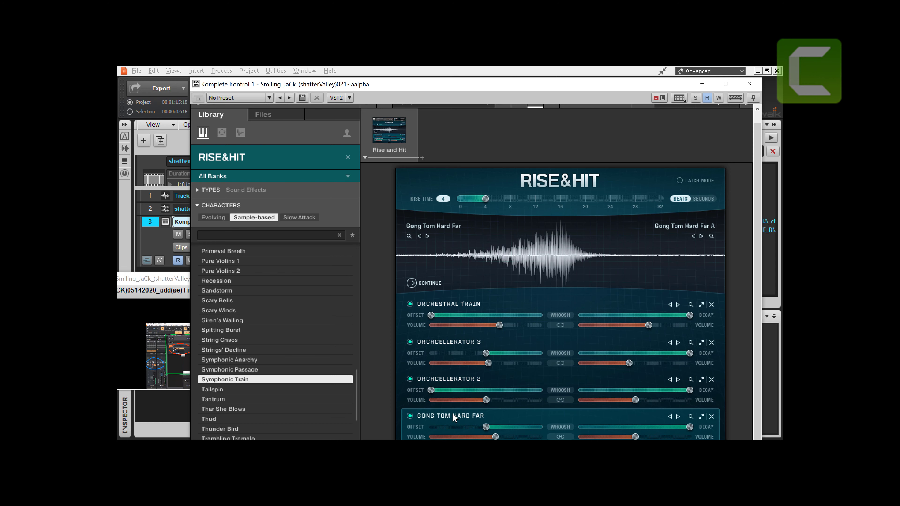
click(462, 304)
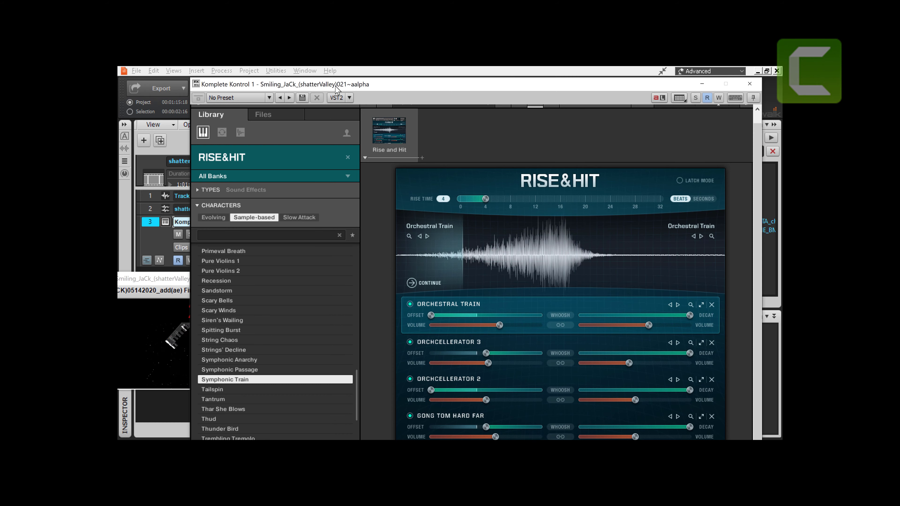
Step: Move the Komplete Kontrol window off the video and transport while the Symphonic Train take plays, and stop playback
drag(374, 87, 422, 80)
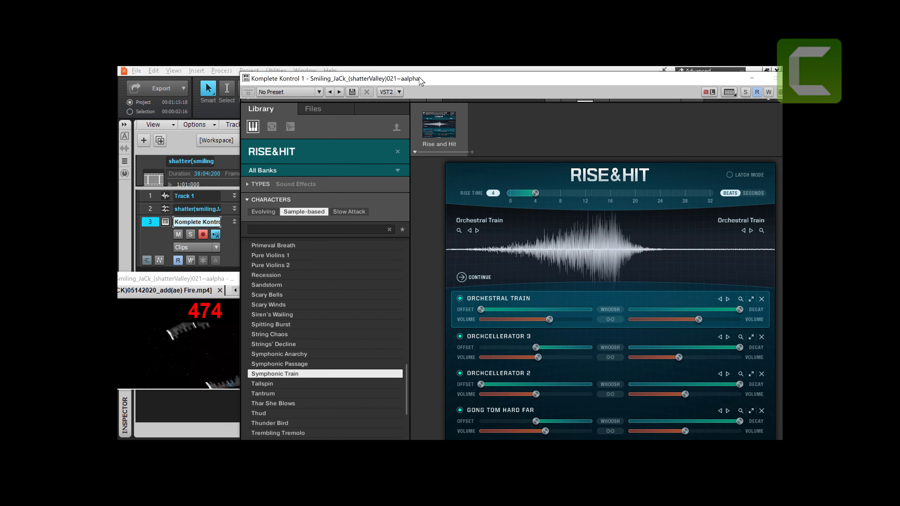
drag(421, 81, 487, 136)
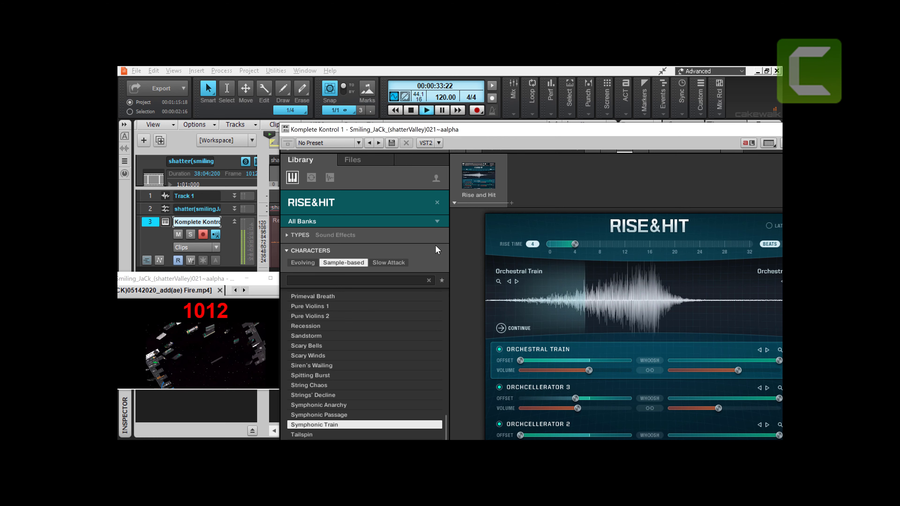
scroll(418, 336, down, 3)
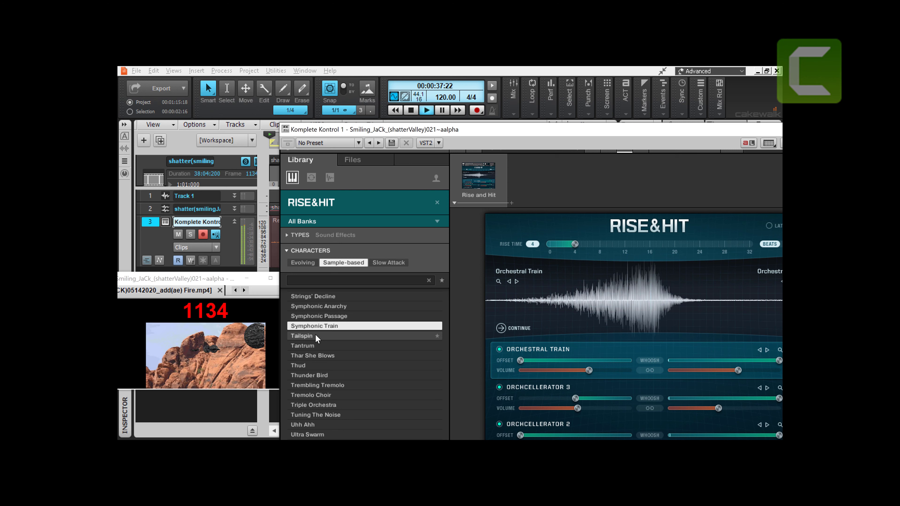
key(space)
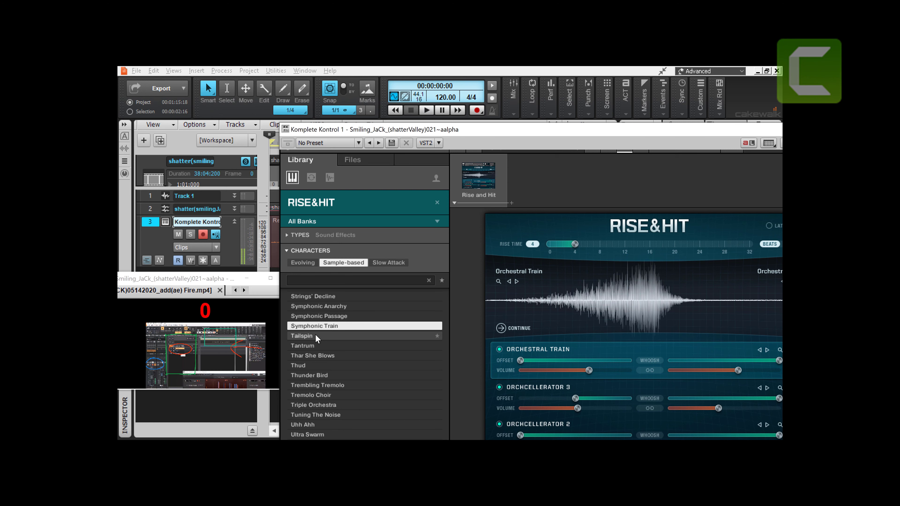
Step: Load the Tailspin preset and audition it against the recorded take and video from the project start
click(315, 335)
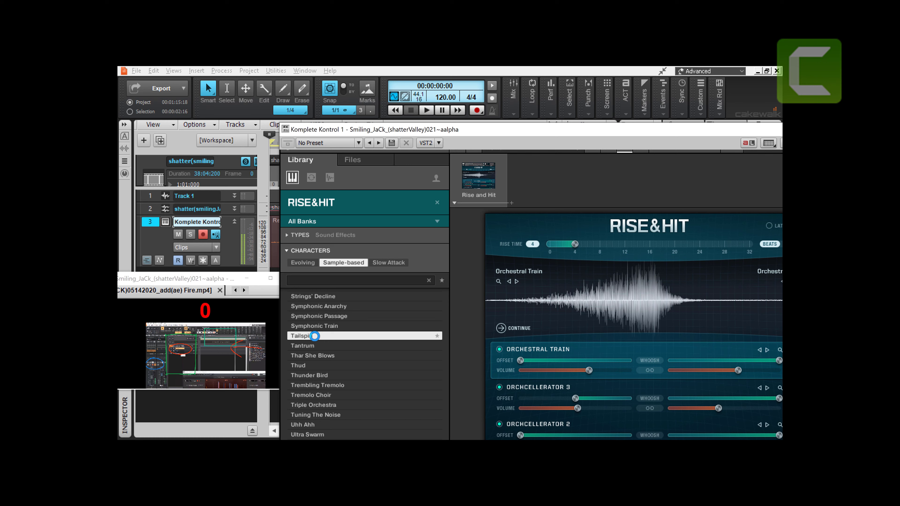
double_click(314, 336)
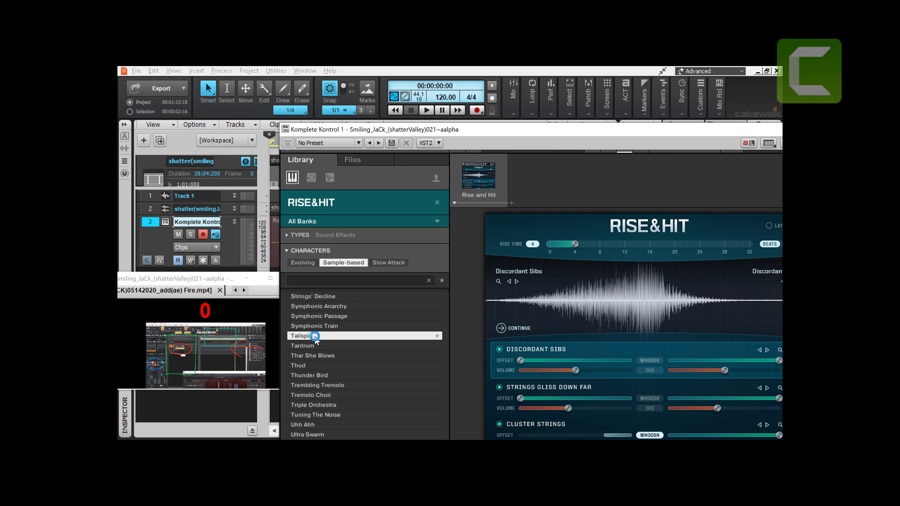
key(space)
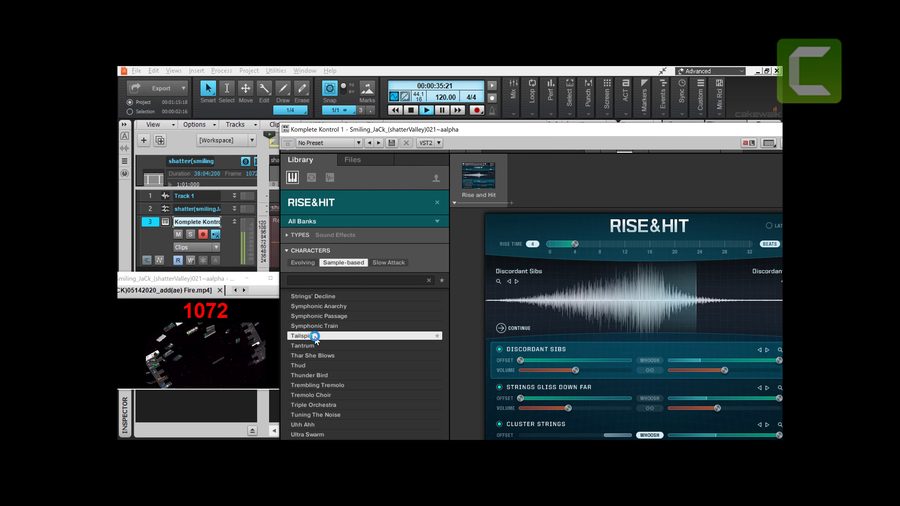
key(space)
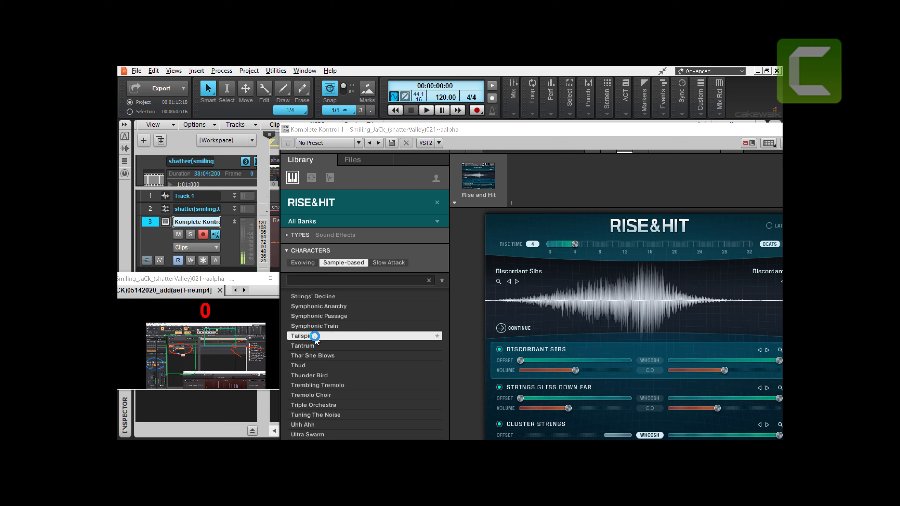
Step: Replay the Tailspin preset's preview several times in the Rise & Hit library
click(315, 336)
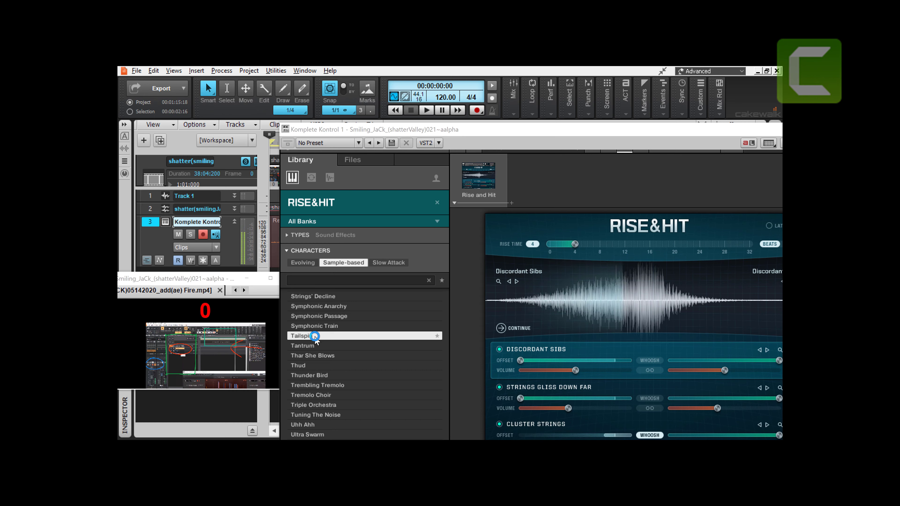
click(315, 336)
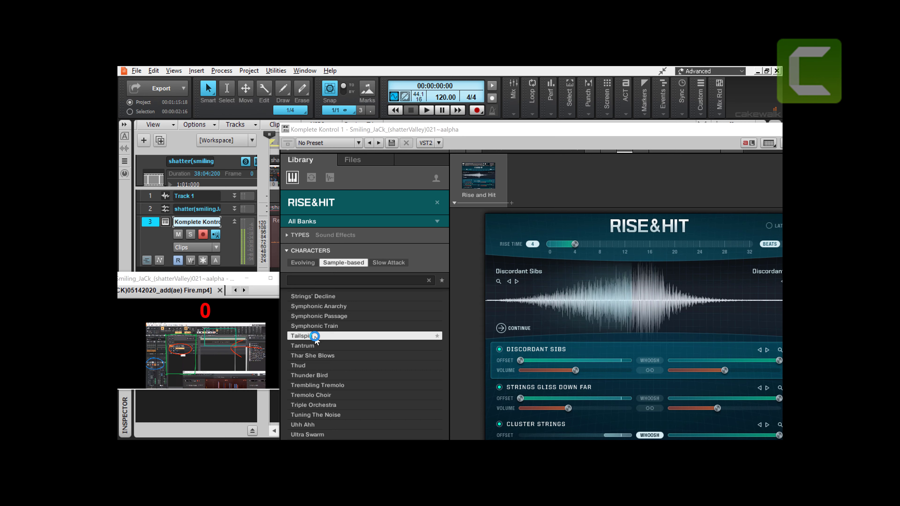
click(315, 336)
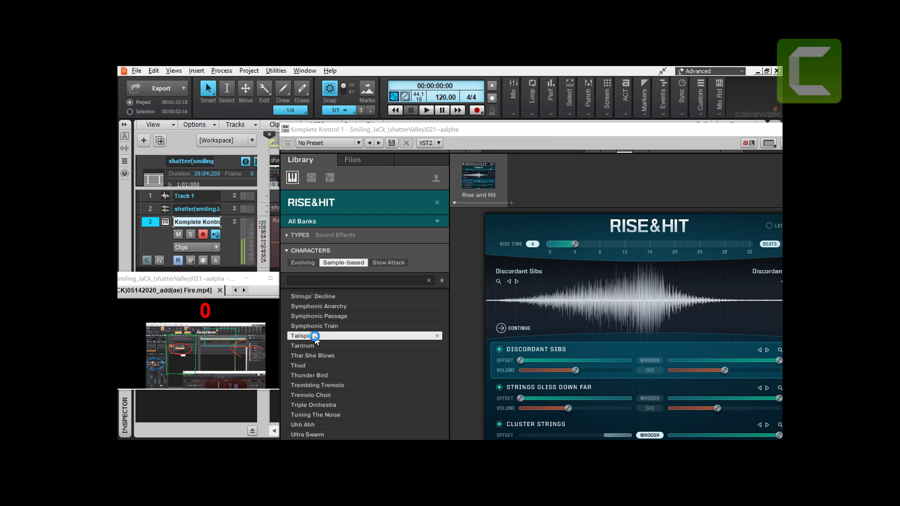
Step: Load the Tantrum preset and audition it against the recorded take and video from the project start
click(303, 346)
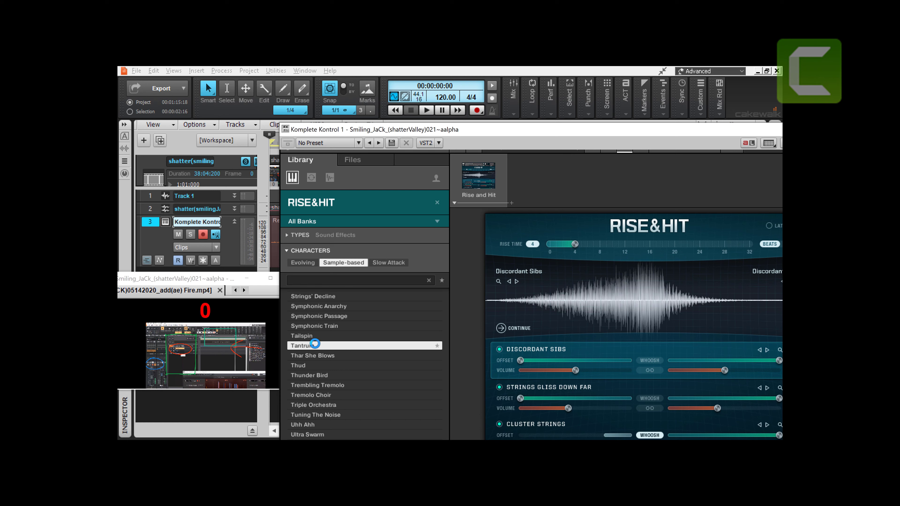
double_click(315, 344)
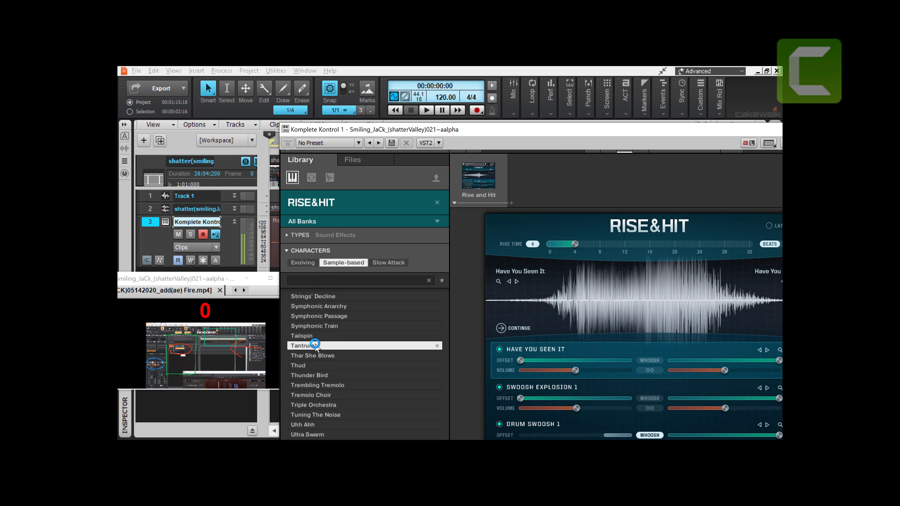
key(space)
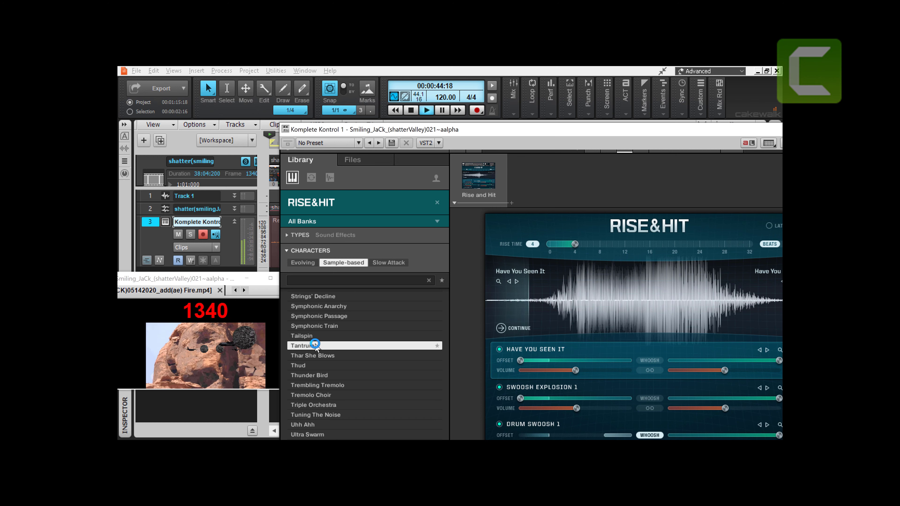
key(space)
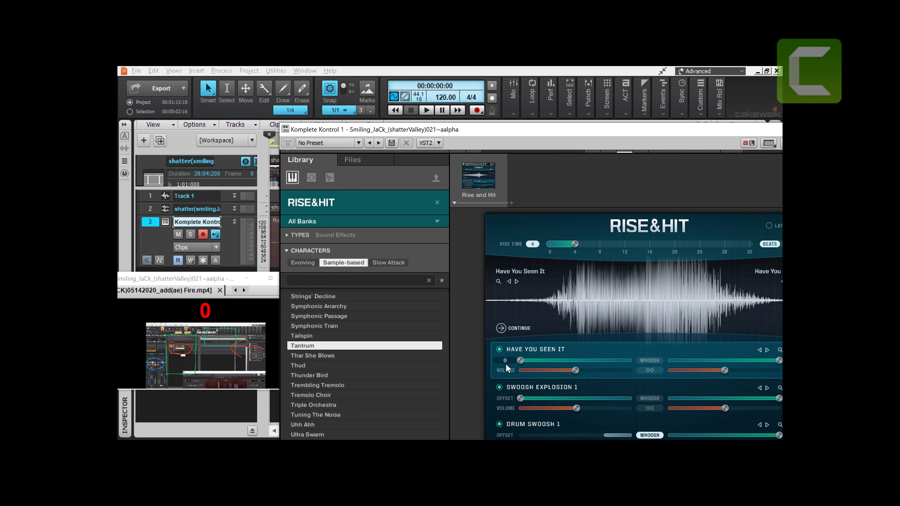
Step: Switch the rise sound of the Have You Seen It layer to Grass Hopper and audition it against the take and video
click(509, 282)
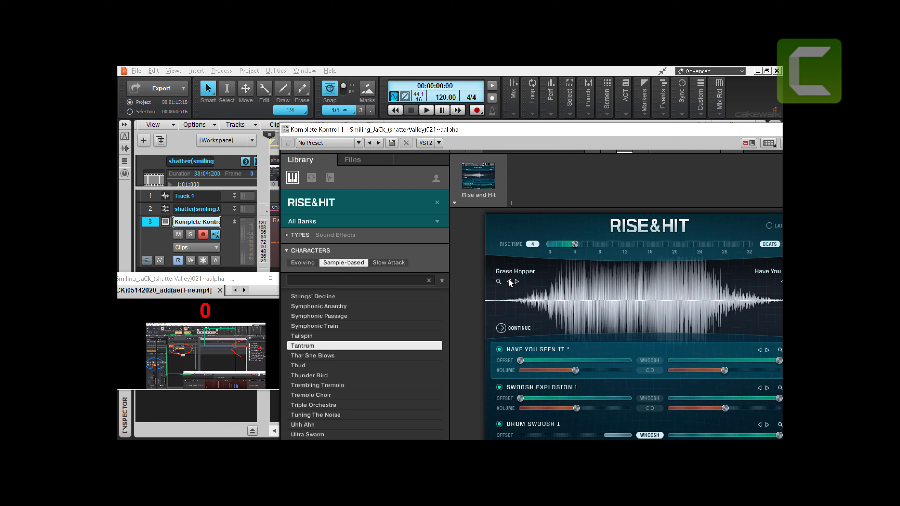
click(509, 281)
click(517, 281)
key(space)
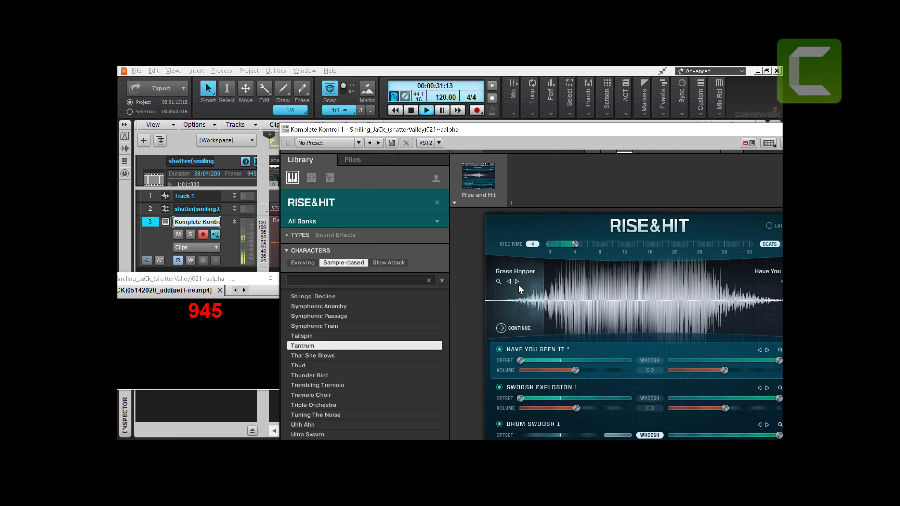
key(space)
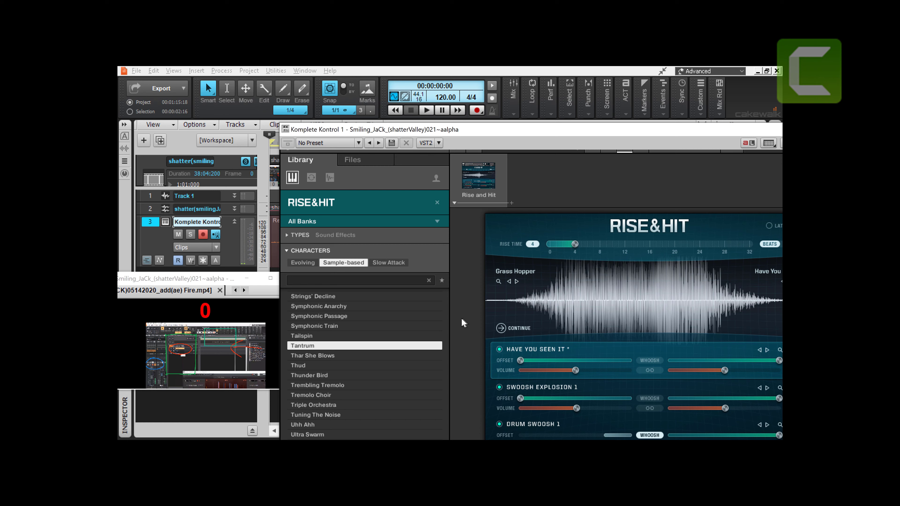
Step: Compare Gateway and Grass Hopper as the first layer's rise sound, choose Galvanized Steel and audition it against the take and video
click(510, 282)
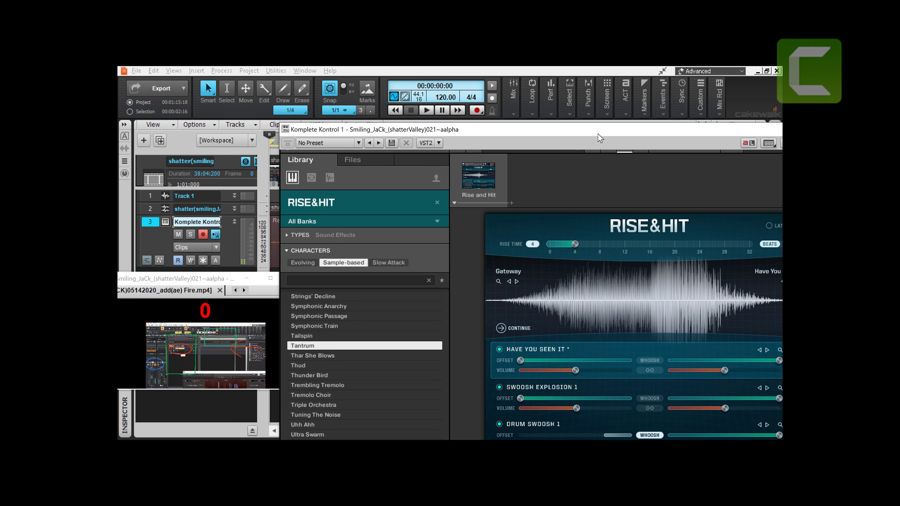
drag(598, 137, 518, 105)
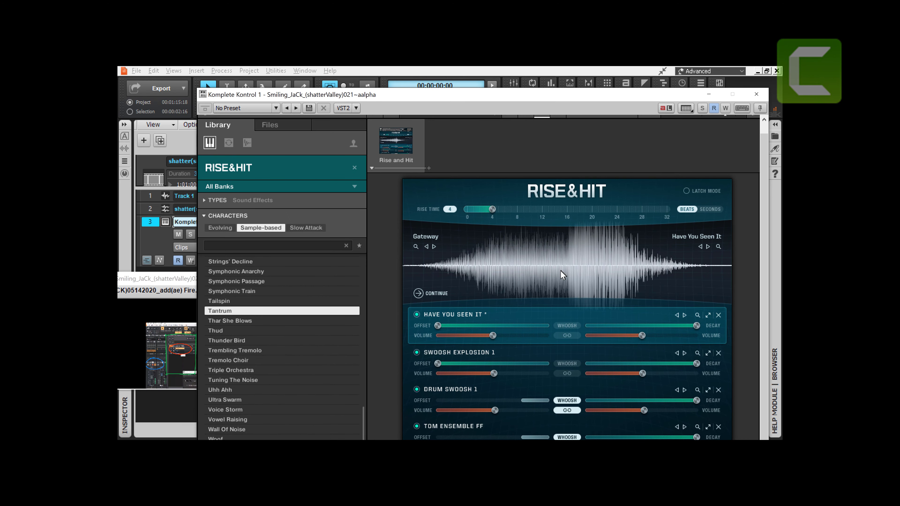
click(434, 247)
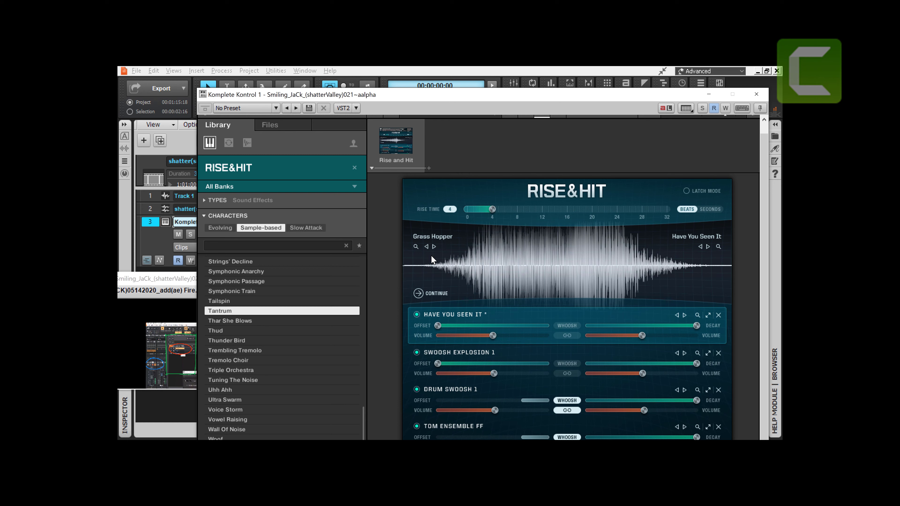
click(427, 247)
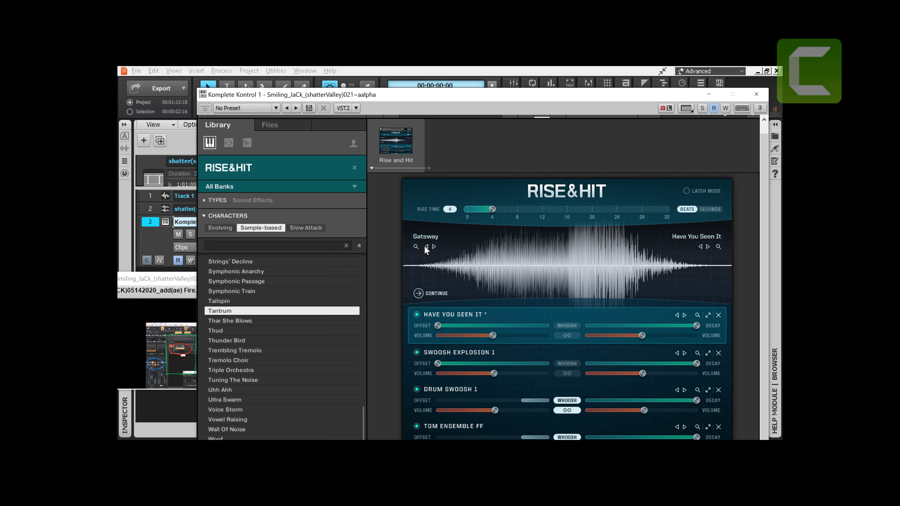
click(427, 246)
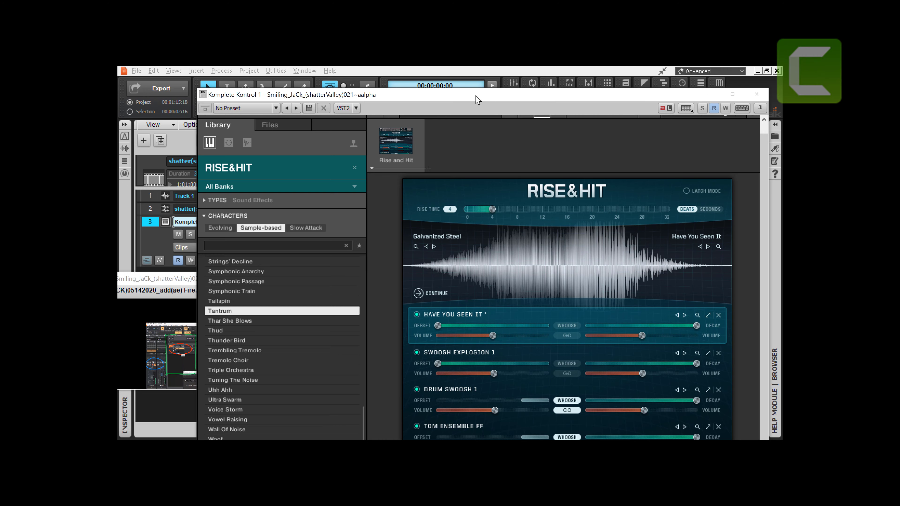
drag(478, 100, 563, 105)
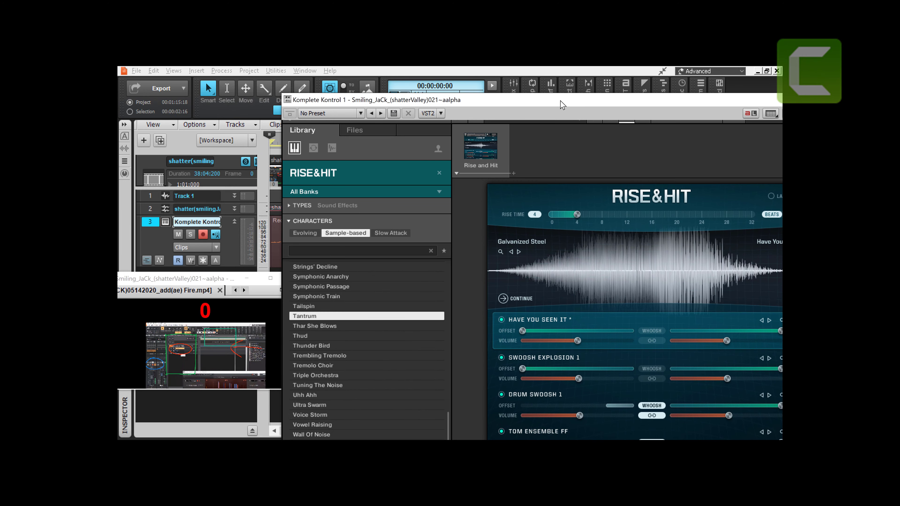
key(space)
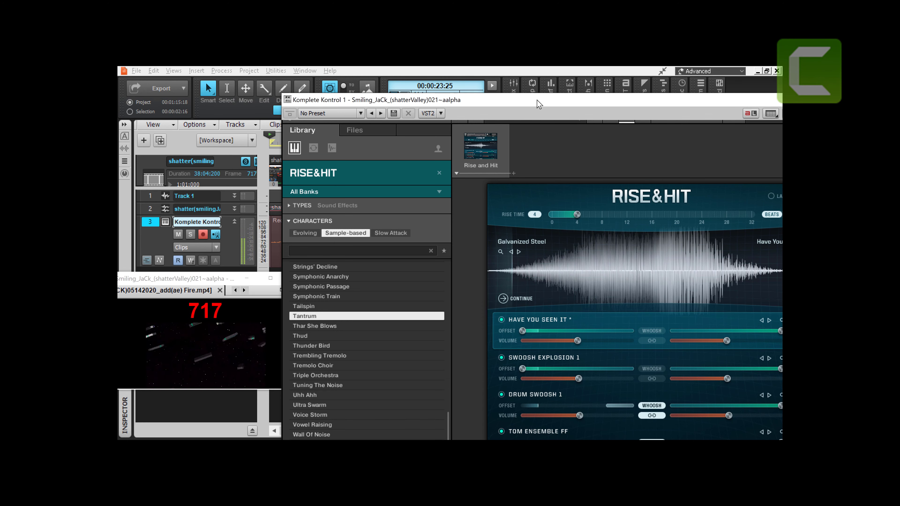
drag(538, 101, 527, 87)
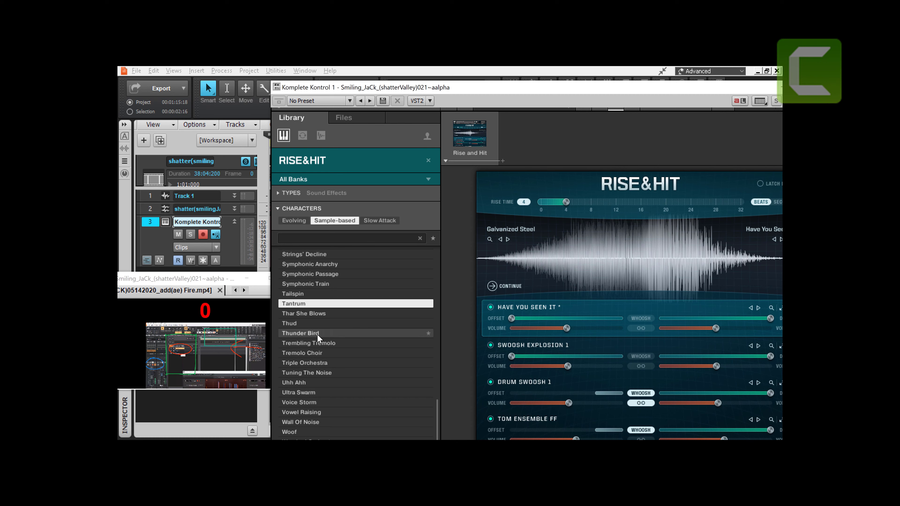
Step: Sample the Thar She Blows and Thud presets and load Thunder Bird to audition it against the recorded take and video
click(313, 312)
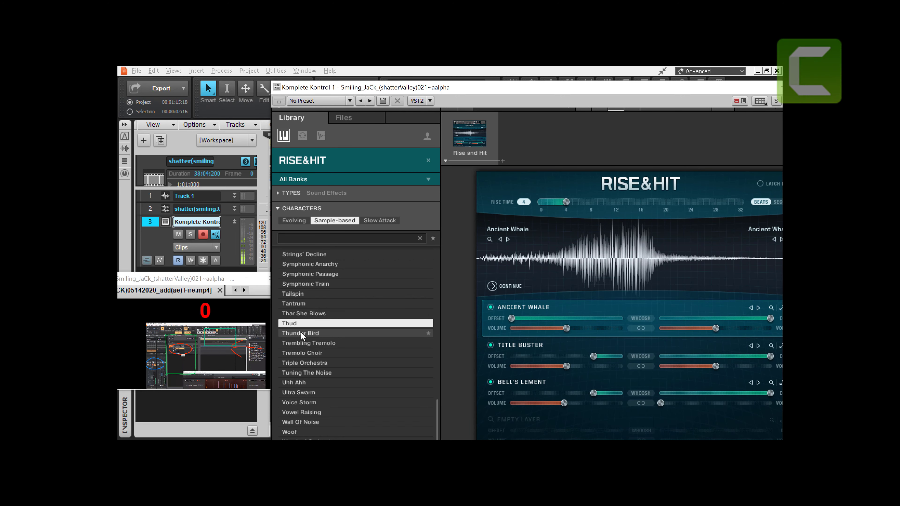
click(301, 332)
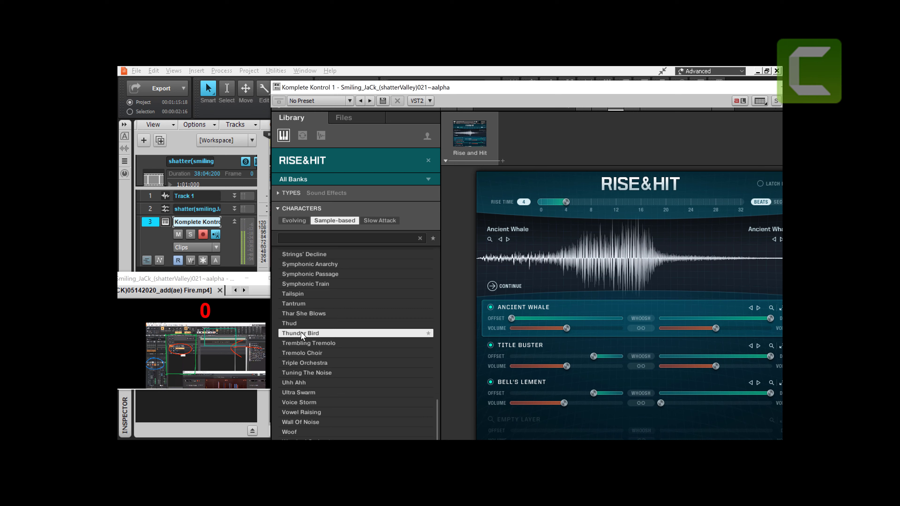
click(301, 332)
click(301, 332)
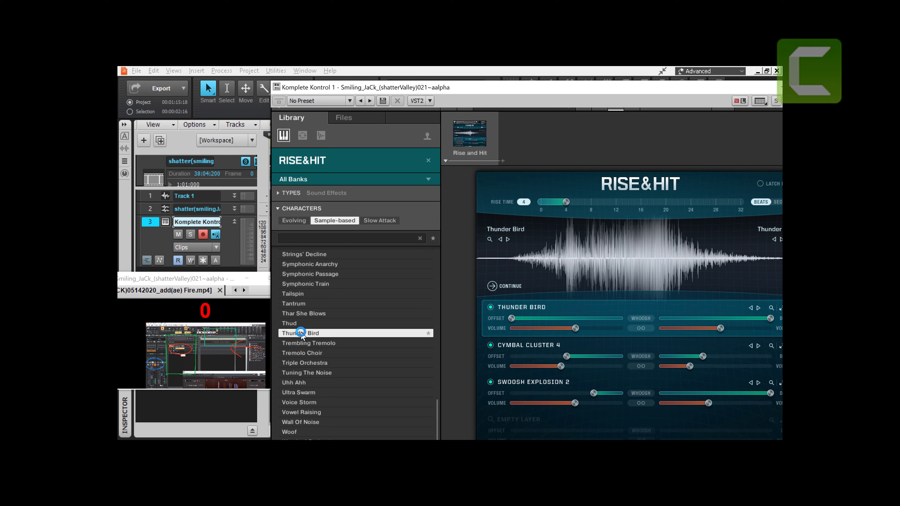
key(space)
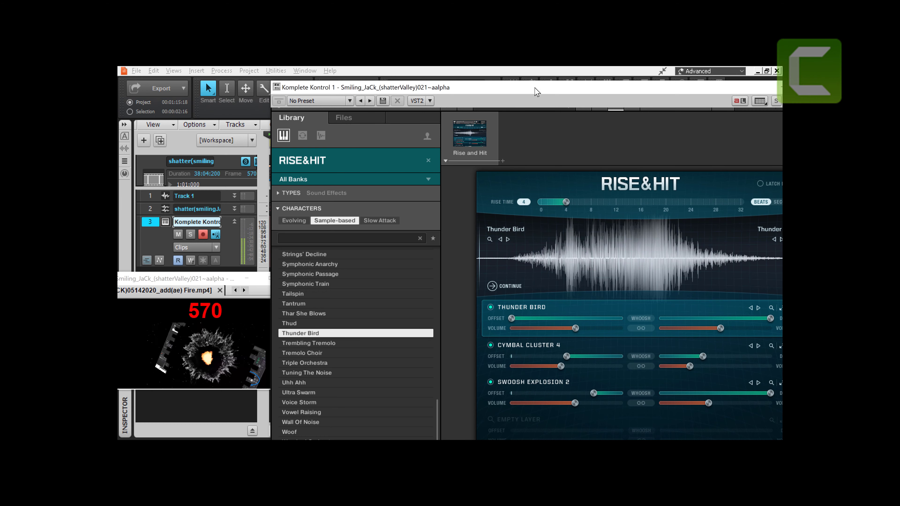
Step: Raise the decay-side volume of the Thunder Bird layer during playback and move the plugin window back off the video
drag(536, 91, 432, 82)
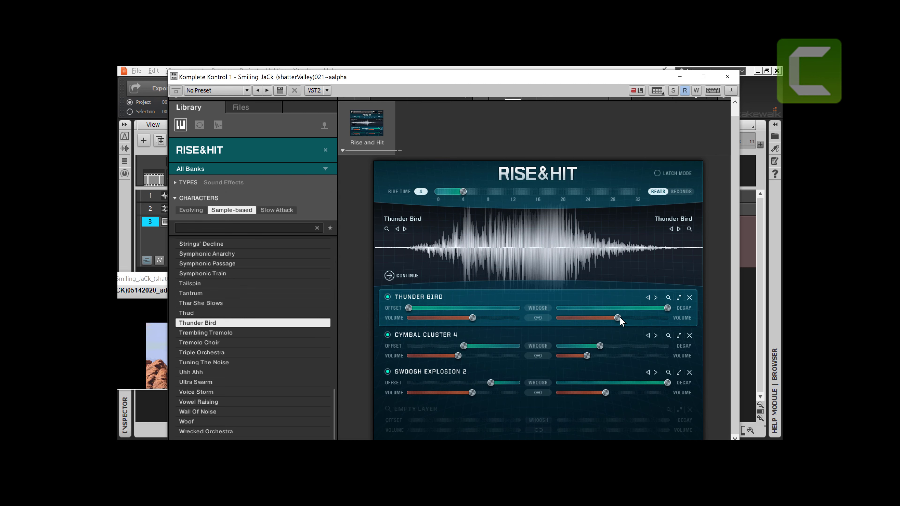
drag(620, 317, 637, 318)
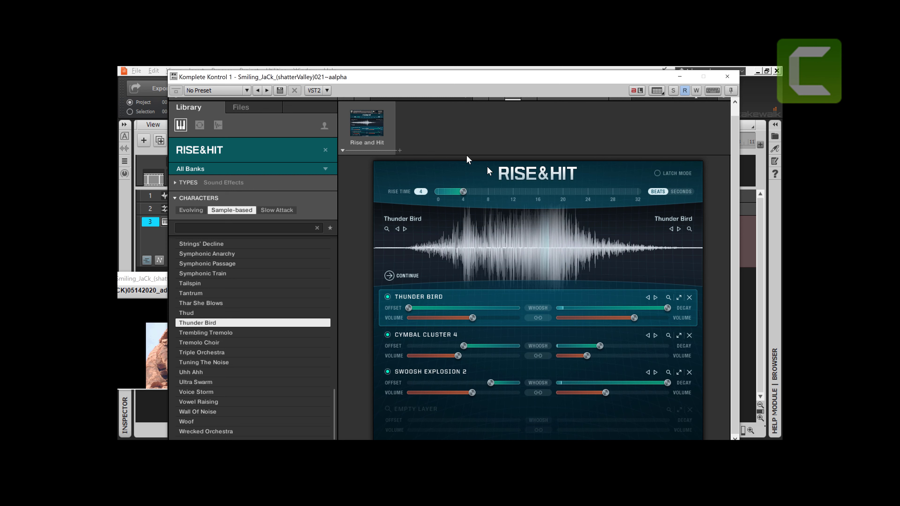
drag(435, 79, 562, 77)
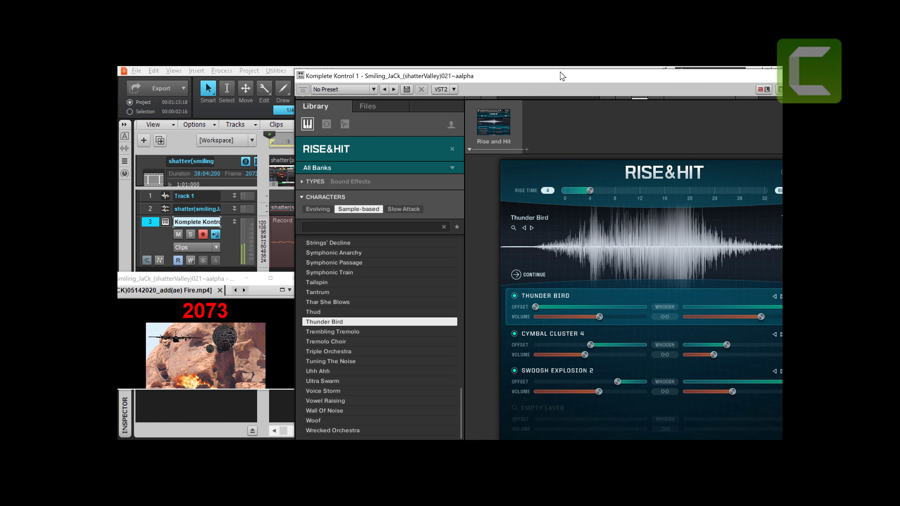
drag(558, 80, 515, 75)
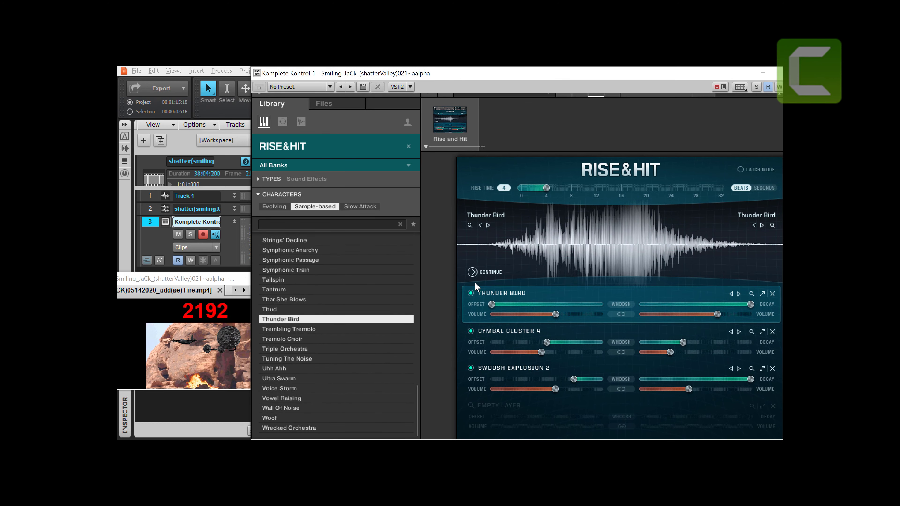
Step: Preview the Trembling Tremolo, Tremolo Choir, Triple Orchestra, Tuning The Noise, Uhh Ahh, Ultra Swarm and Voice Storm presets in turn
click(300, 331)
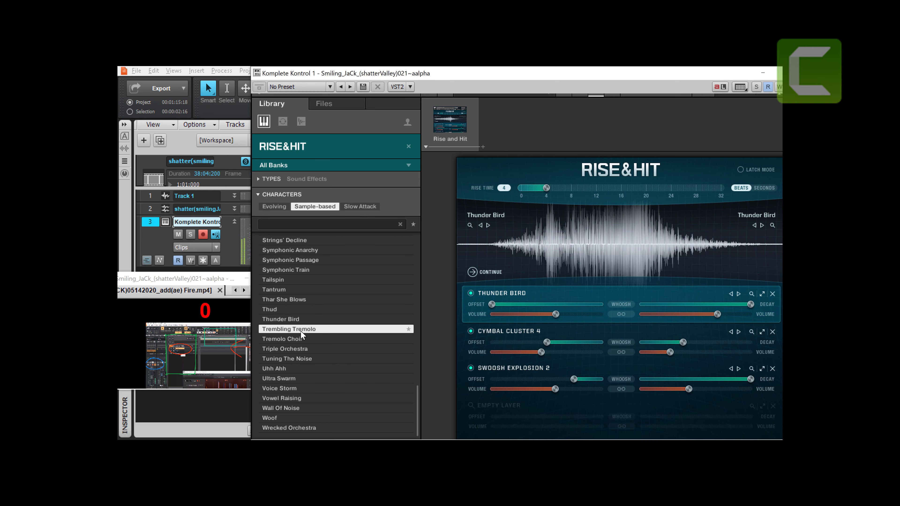
scroll(300, 330, up, 1)
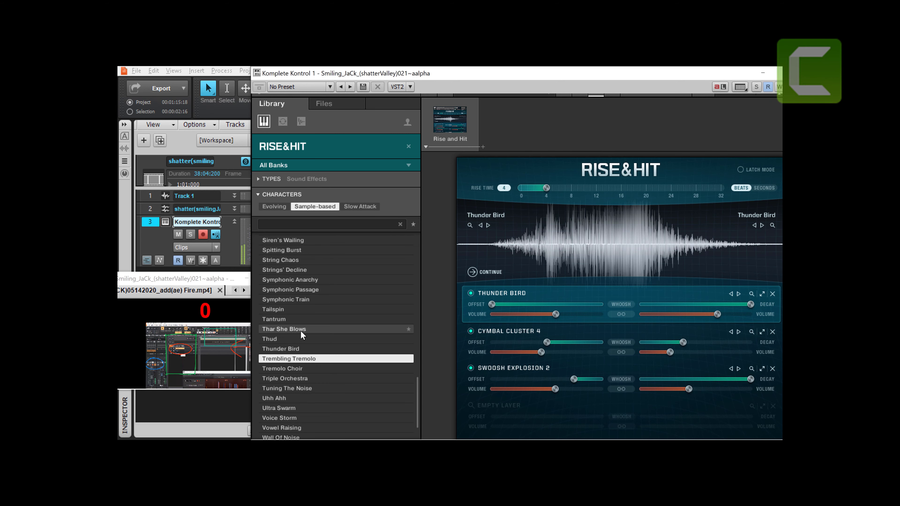
click(278, 370)
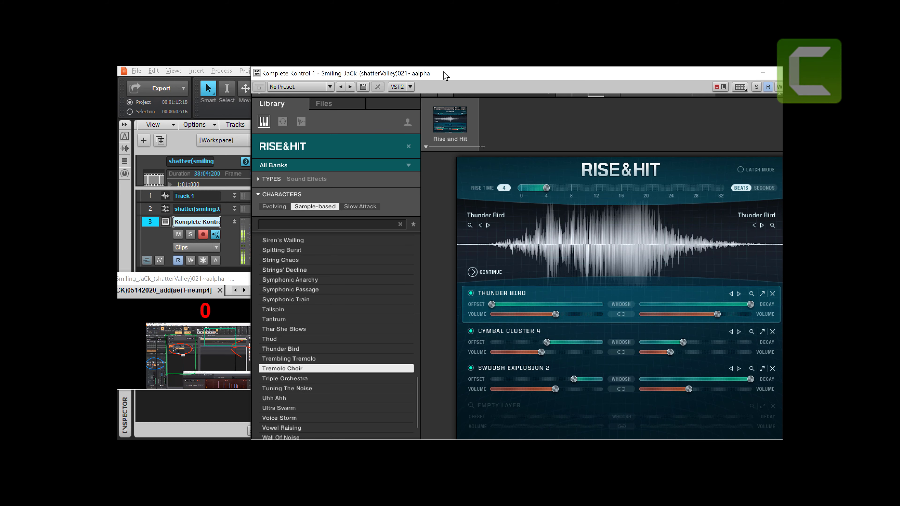
drag(446, 76, 422, 76)
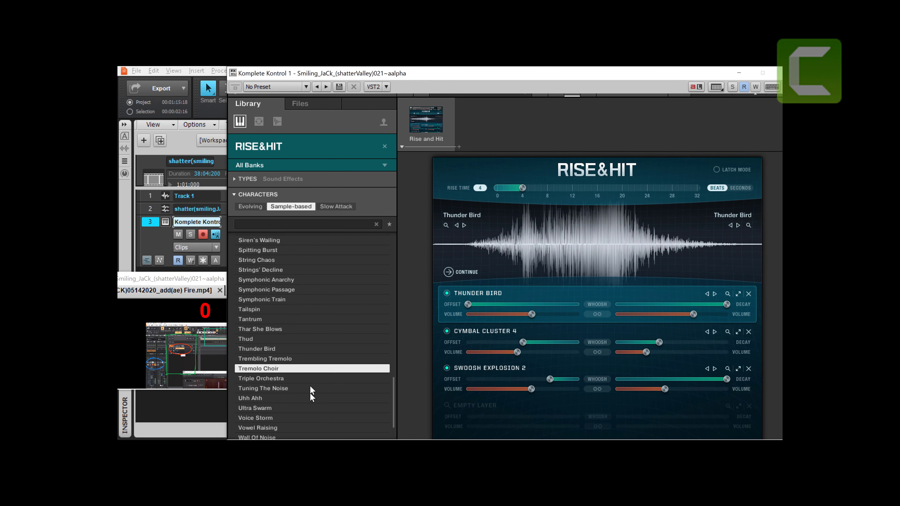
click(288, 380)
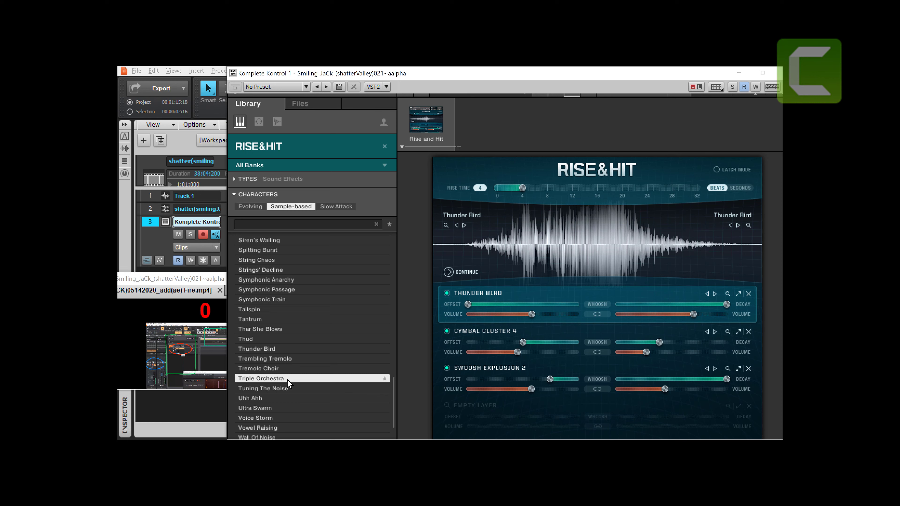
click(279, 389)
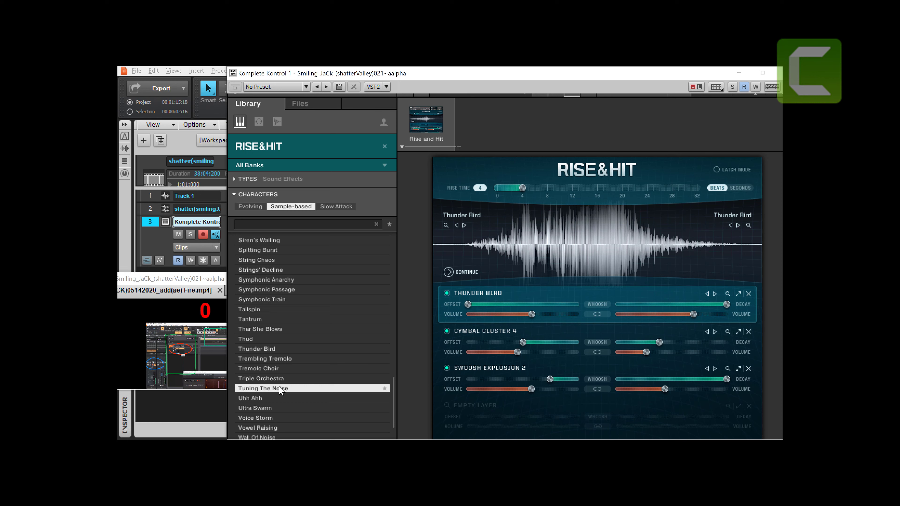
click(264, 398)
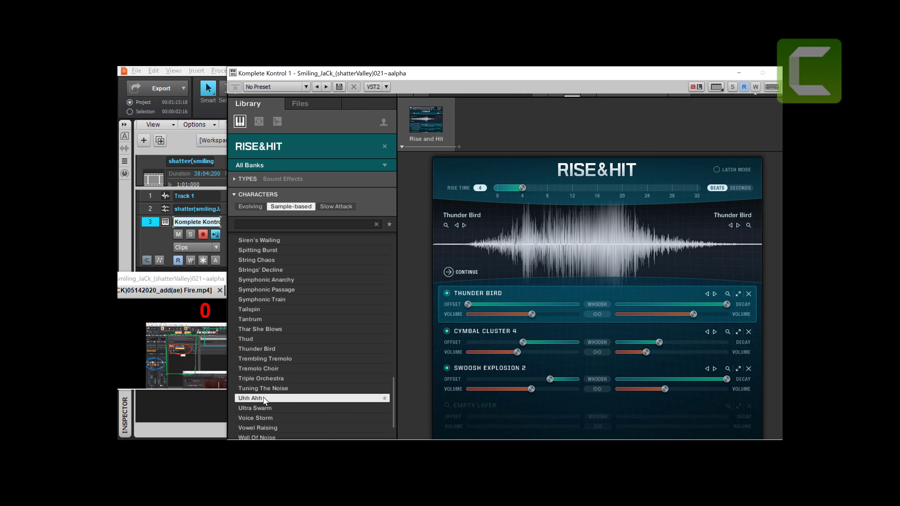
click(260, 408)
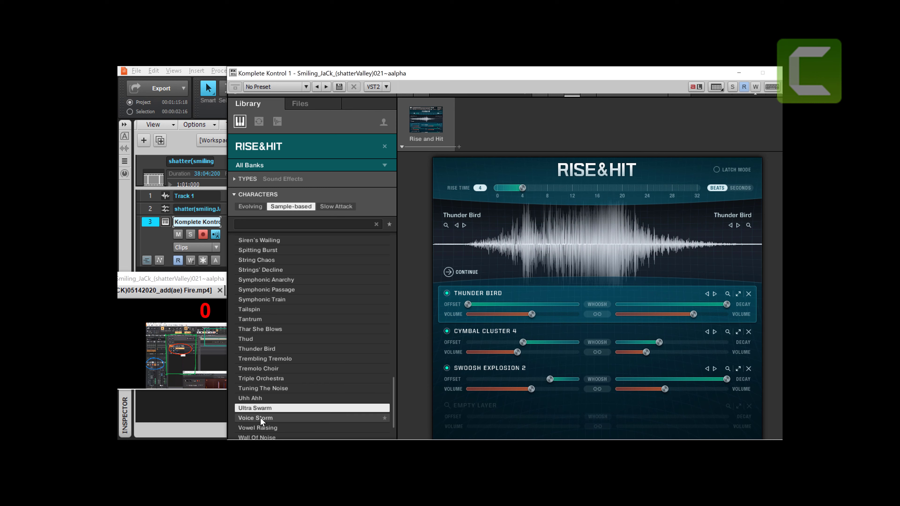
click(260, 418)
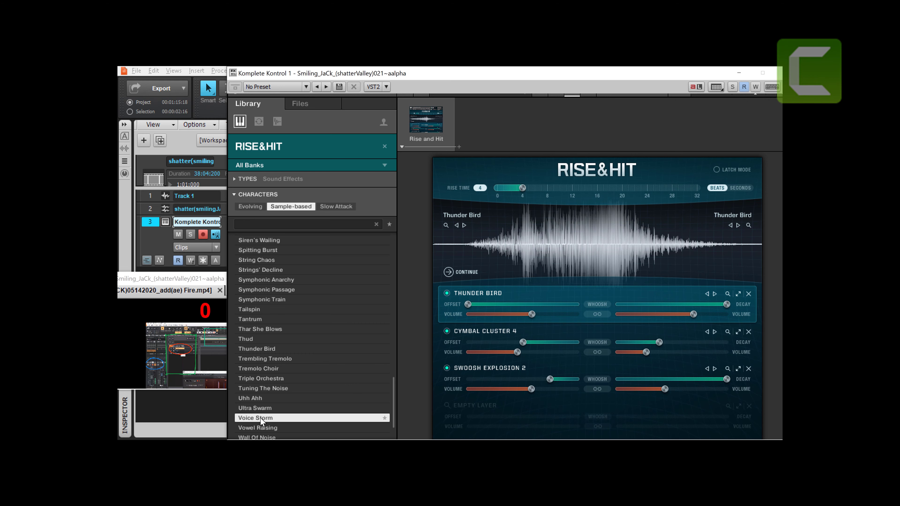
Step: Preview the Ultra Swarm, Voice Storm, Vowel Raising, Wall Of Noise, Woof and Wrecked Orchestra presets, and listen to Vowel Raising again
click(263, 409)
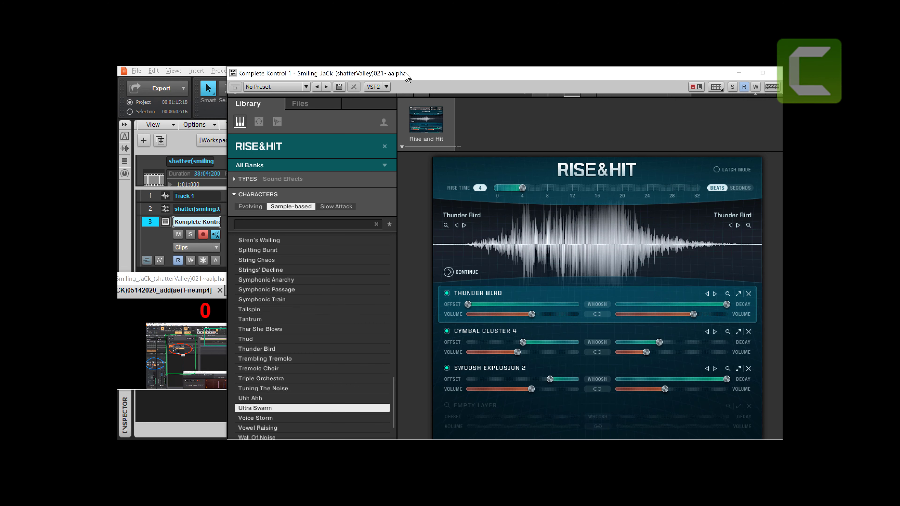
drag(406, 77, 414, 76)
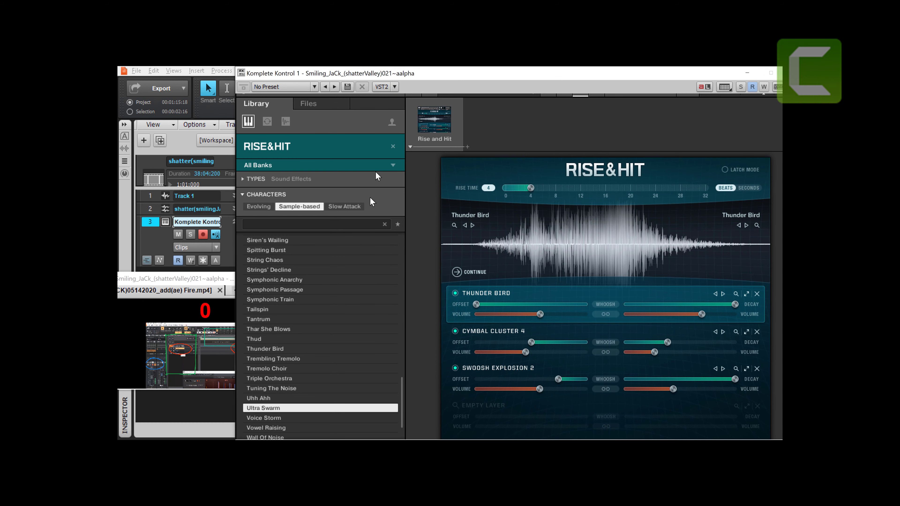
scroll(327, 308, down, 1)
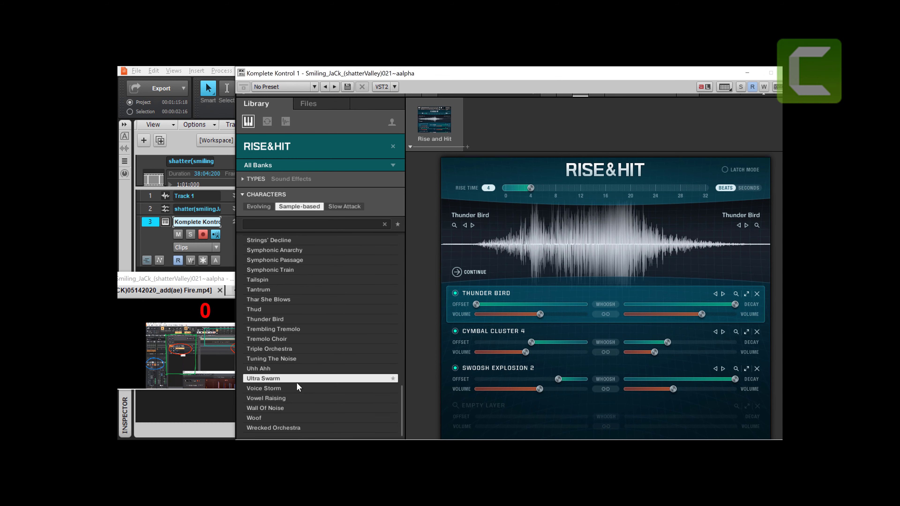
click(293, 389)
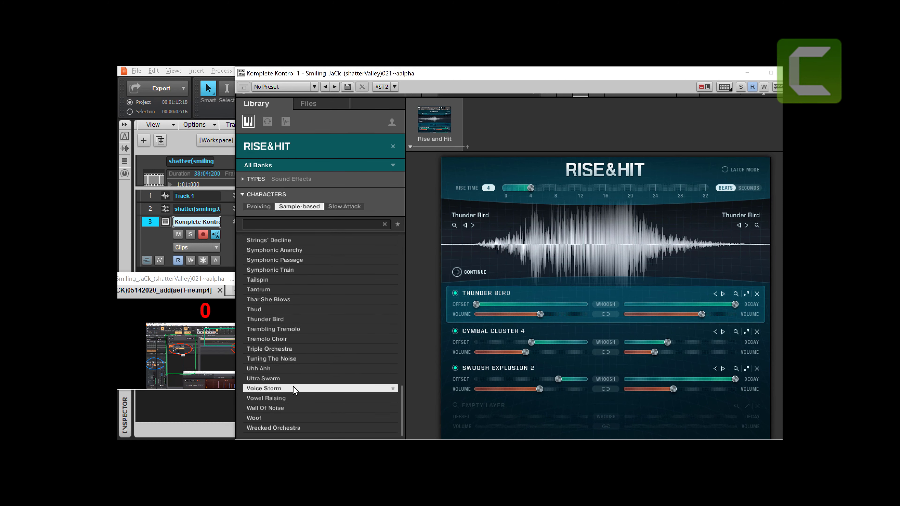
click(275, 398)
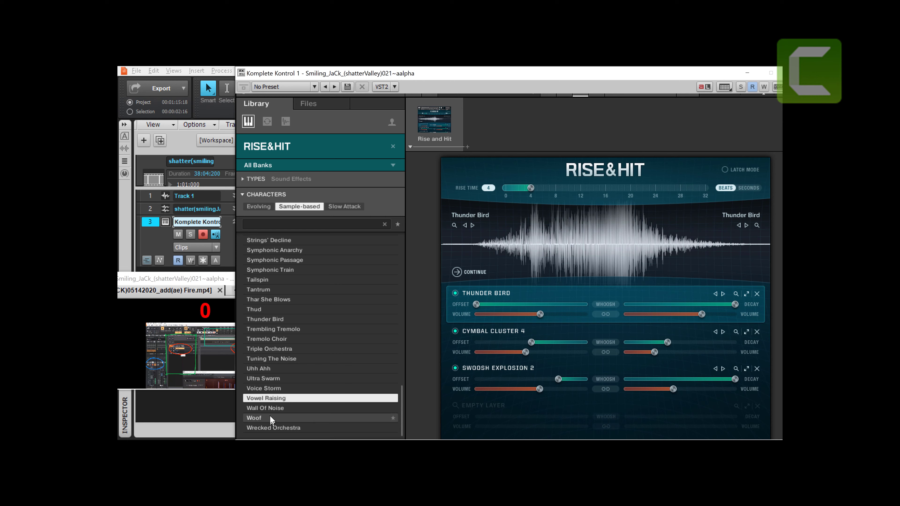
click(269, 408)
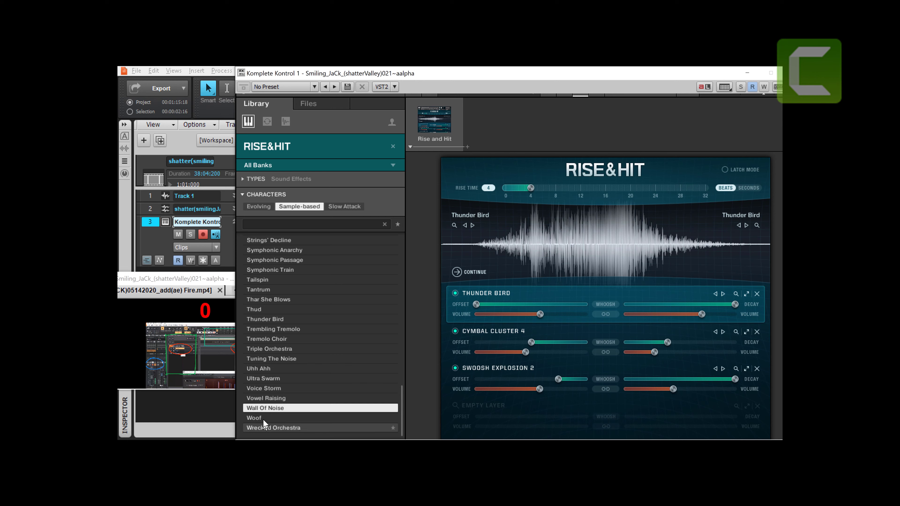
click(266, 419)
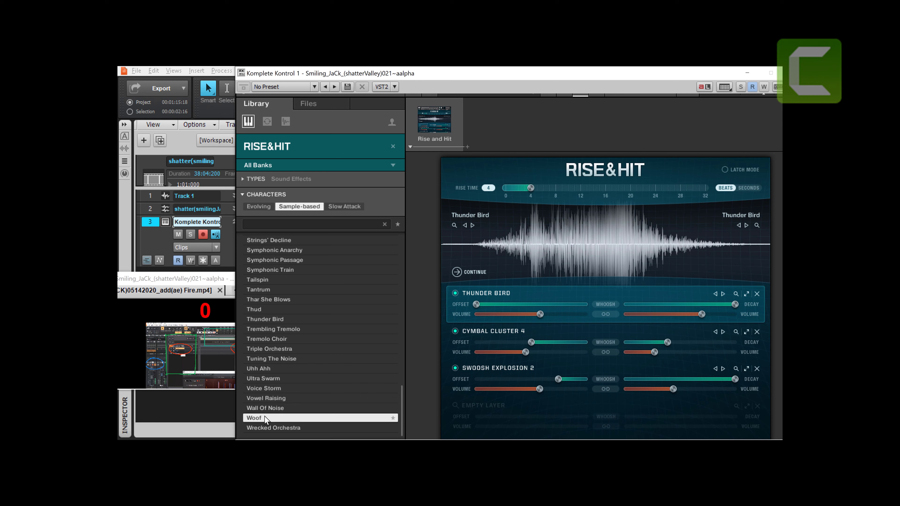
click(262, 428)
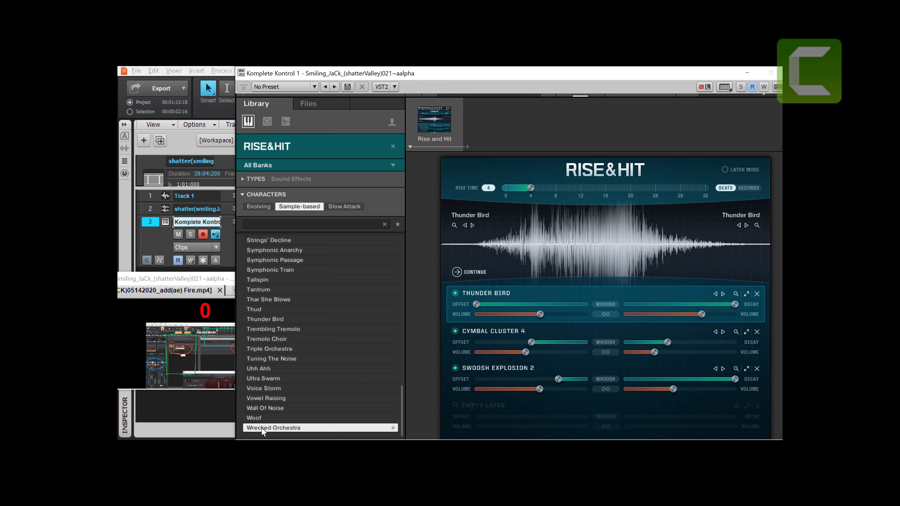
click(271, 397)
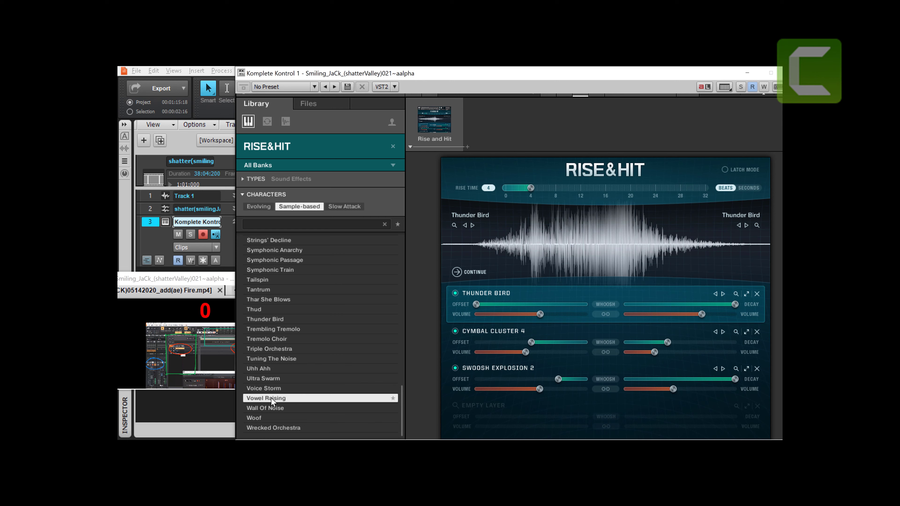
Step: Load the Wrecked Orchestra preset and audition it against the recorded take, moving the plugin window off the video and stopping playback at the end
click(263, 428)
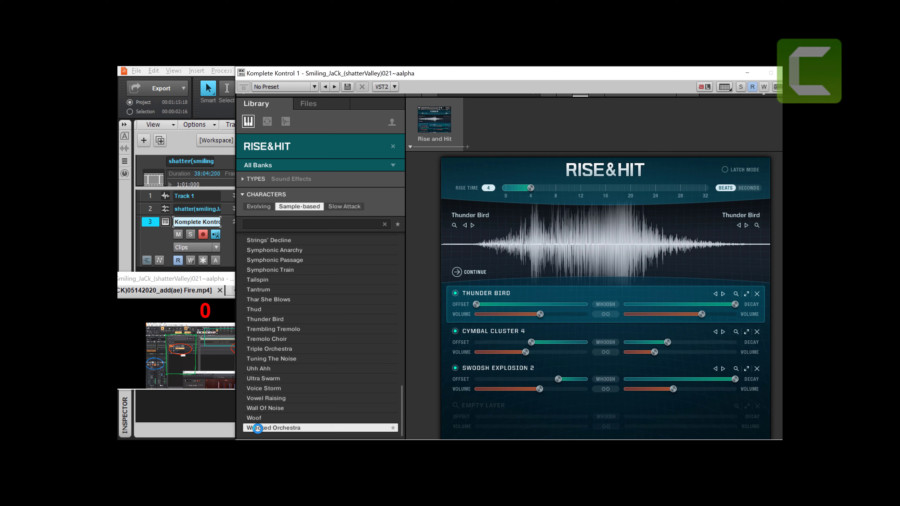
double_click(258, 428)
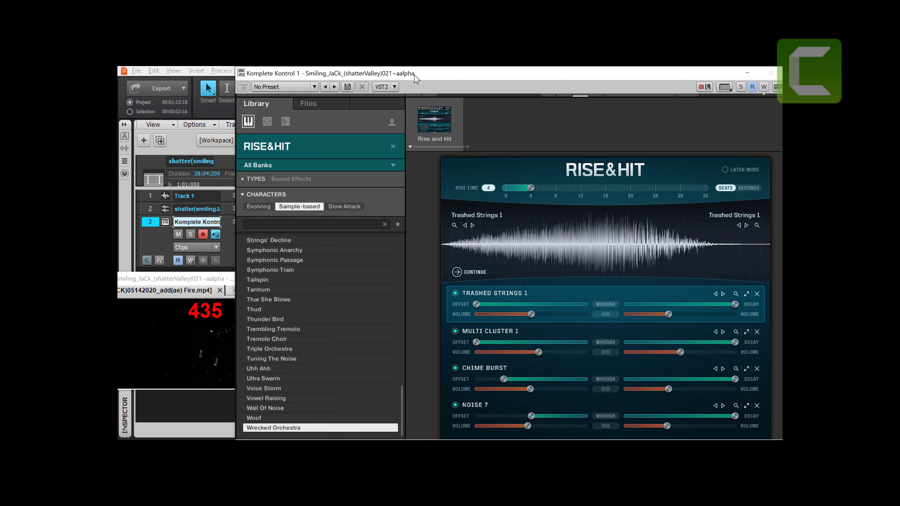
drag(417, 75, 465, 73)
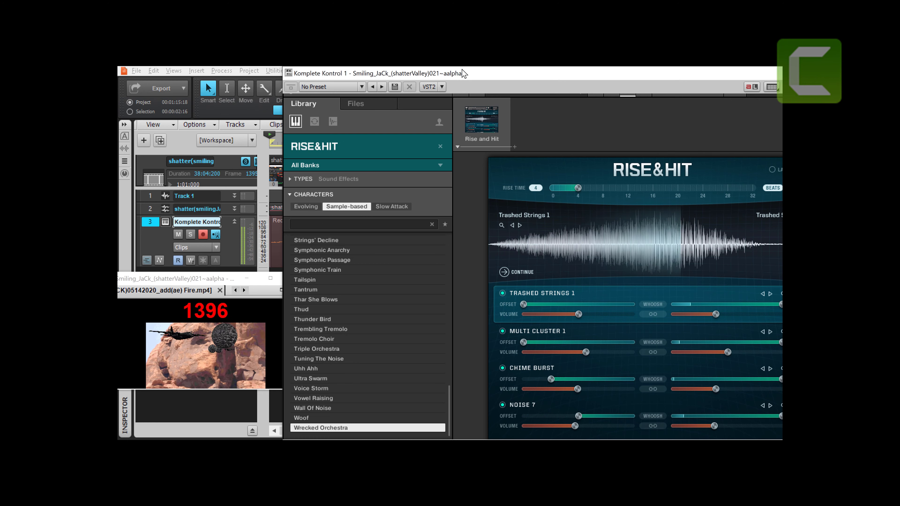
key(space)
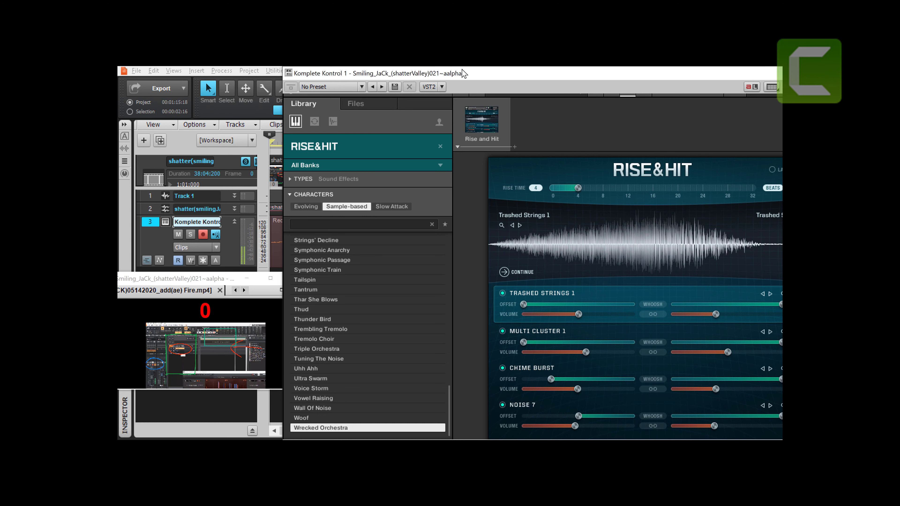
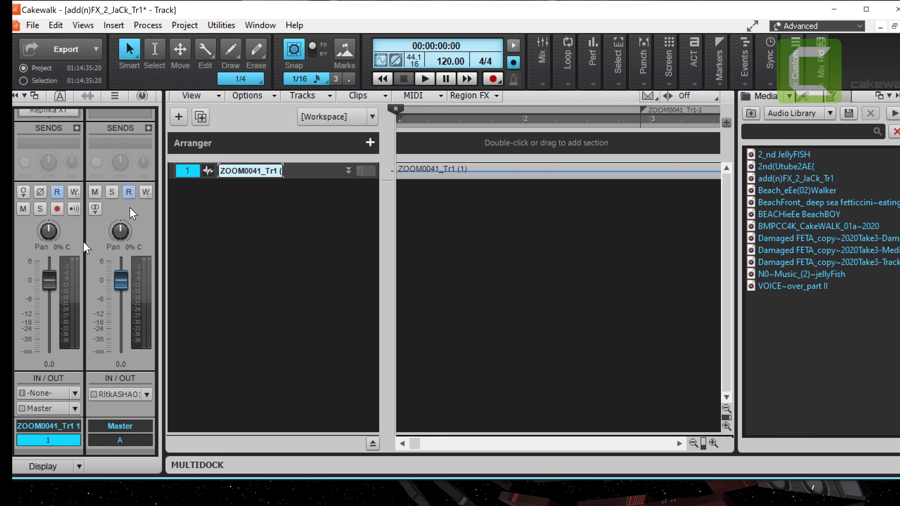
Step: Insert Komplete Kontrol as a simple instrument track in the add(n)FX_2_JaCk_Tr1 project and open its plugin window
scroll(77, 260, up, 2)
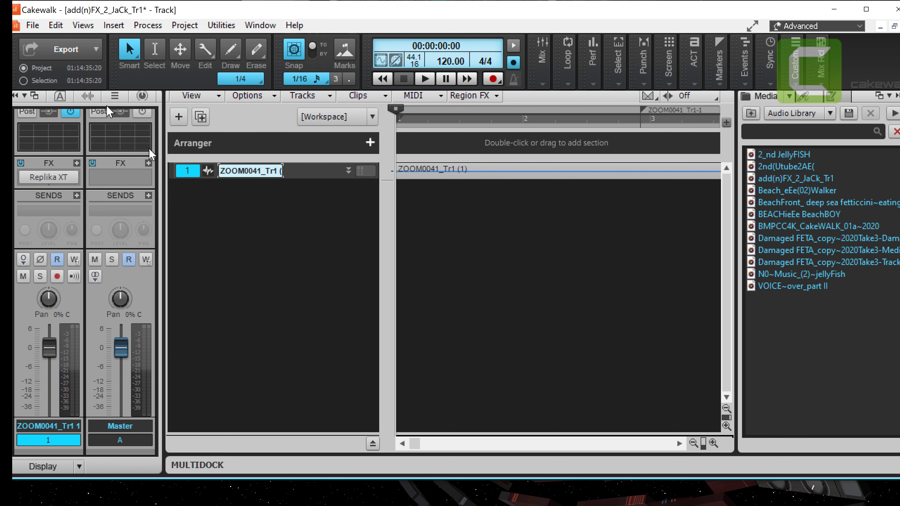
click(114, 26)
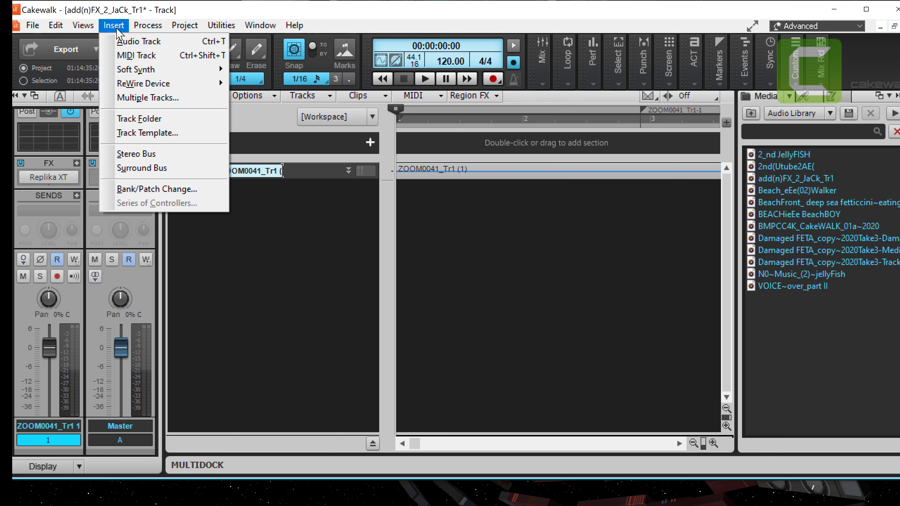
mouse_move(131, 71)
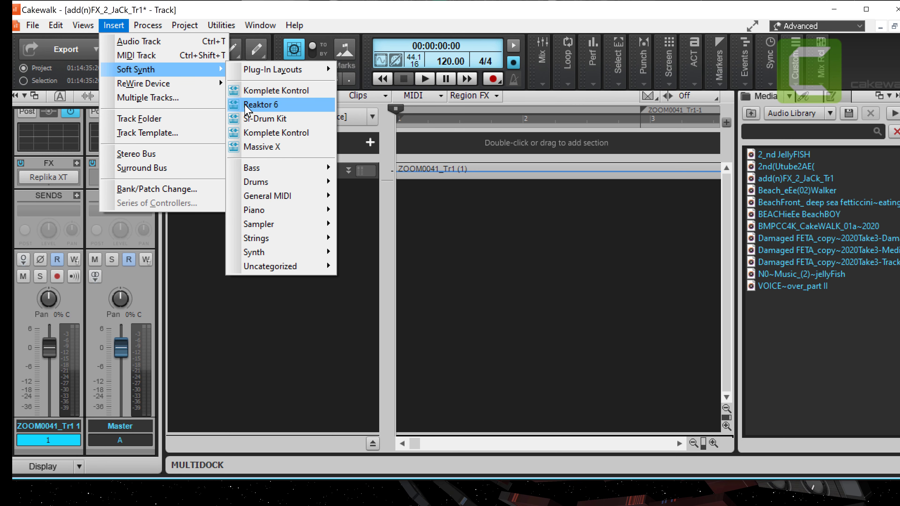
click(262, 96)
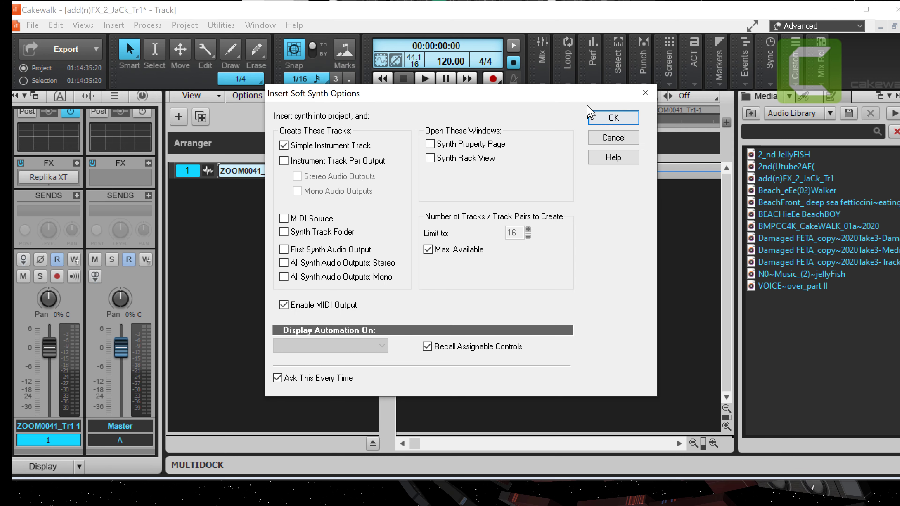
click(609, 118)
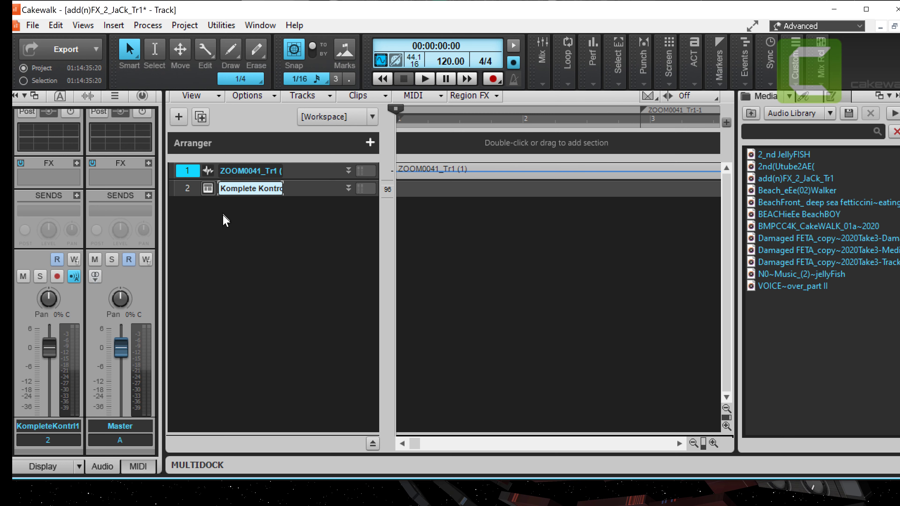
click(187, 191)
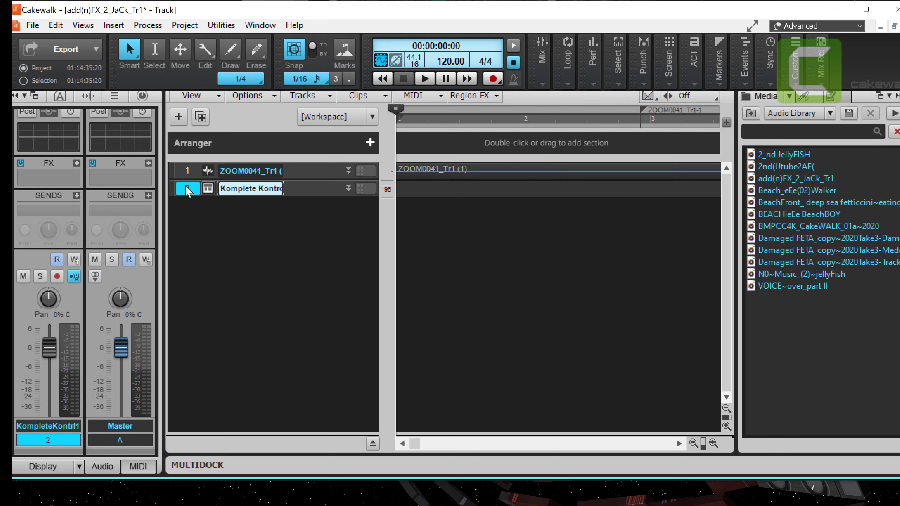
click(209, 190)
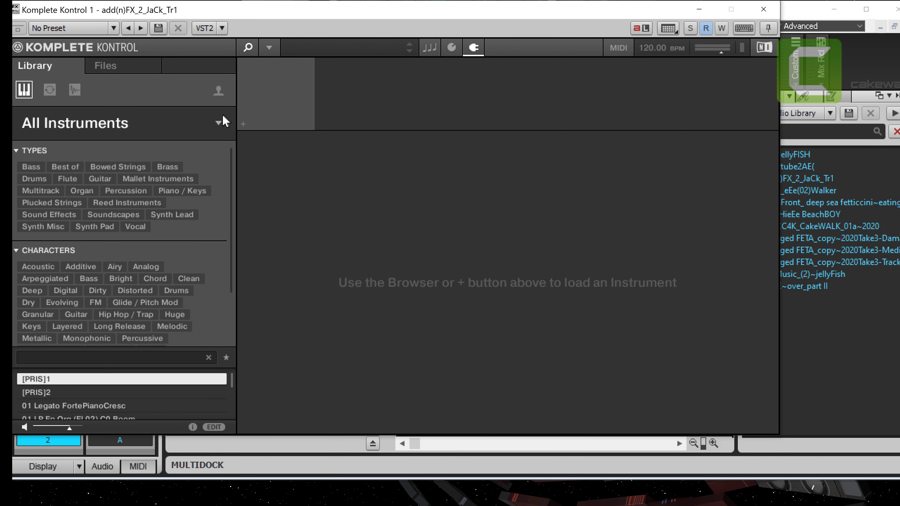
Step: Browse the full instrument library by category and choose the Rise and Hit instrument
click(219, 124)
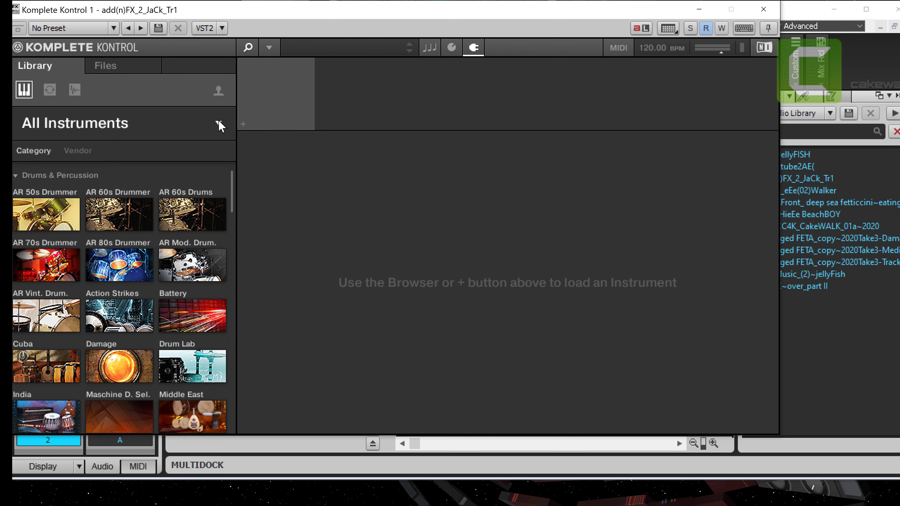
scroll(165, 343, down, 3)
scroll(165, 344, down, 6)
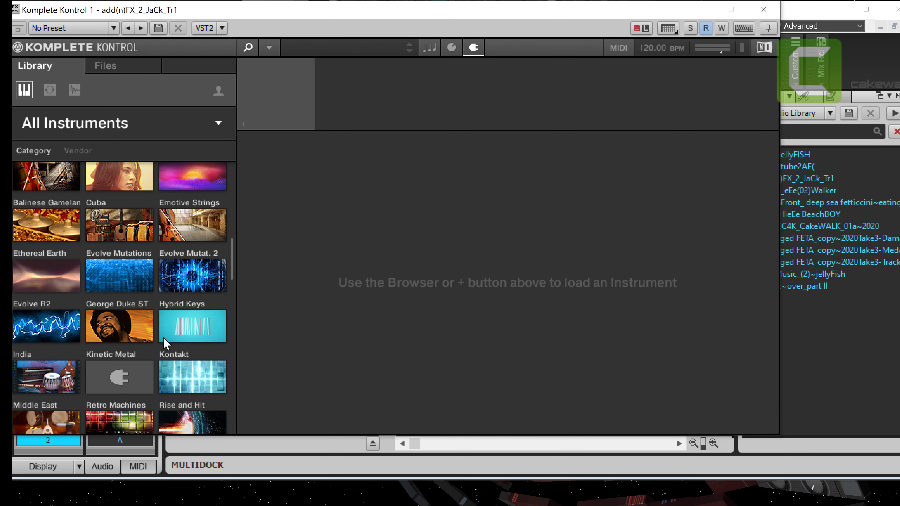
scroll(164, 344, up, 5)
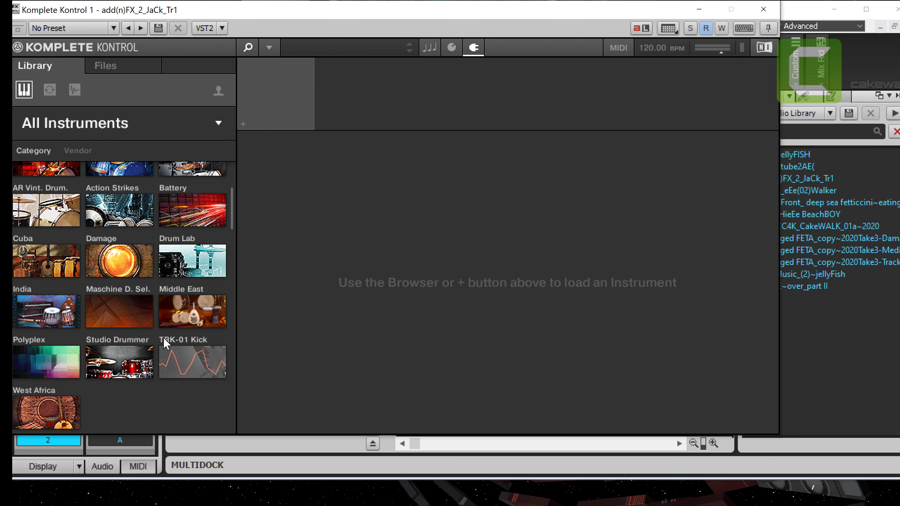
scroll(165, 343, up, 3)
scroll(165, 343, down, 8)
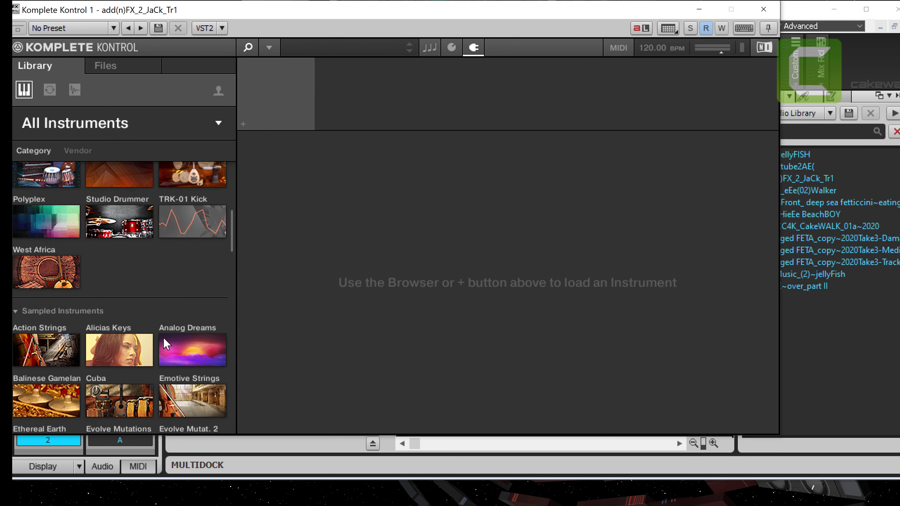
scroll(164, 344, down, 15)
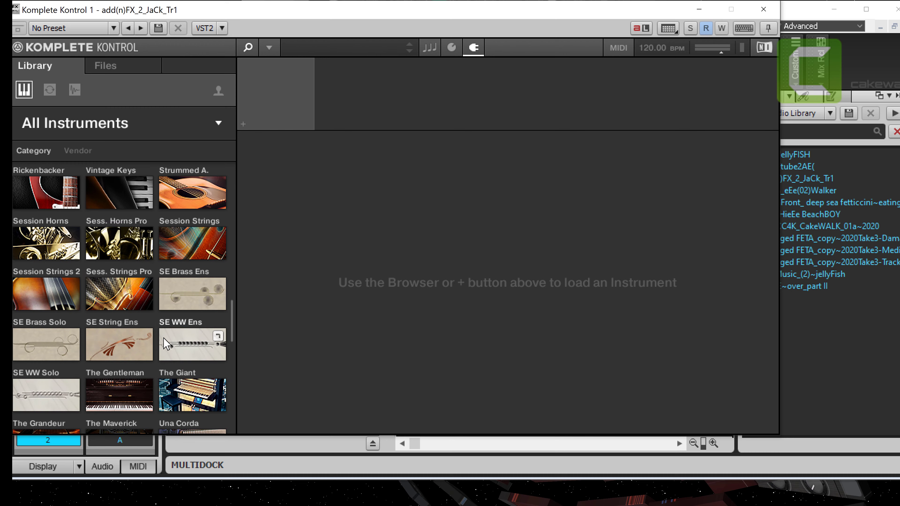
scroll(166, 344, down, 6)
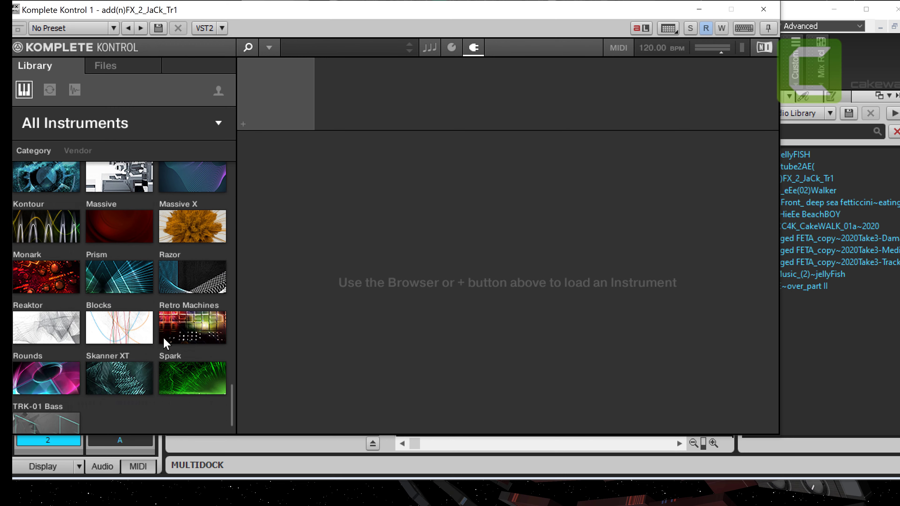
scroll(165, 344, up, 6)
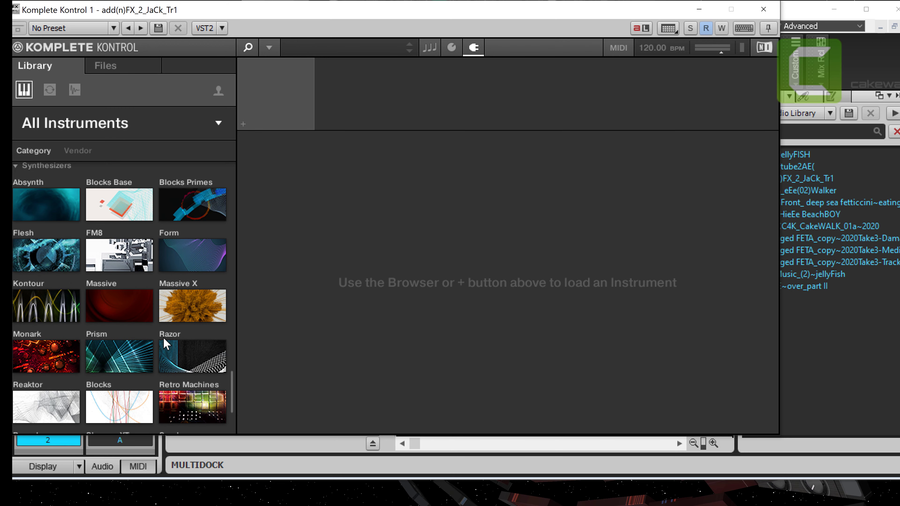
scroll(164, 344, up, 6)
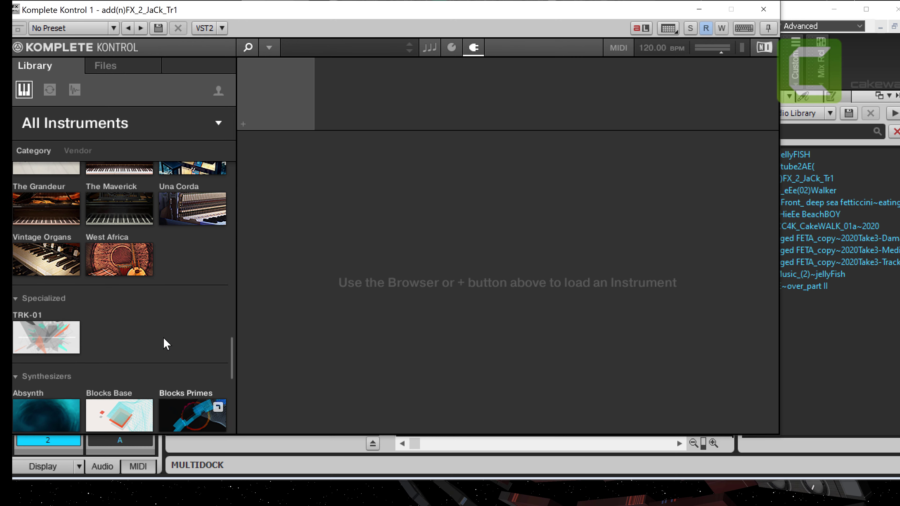
scroll(166, 344, up, 1)
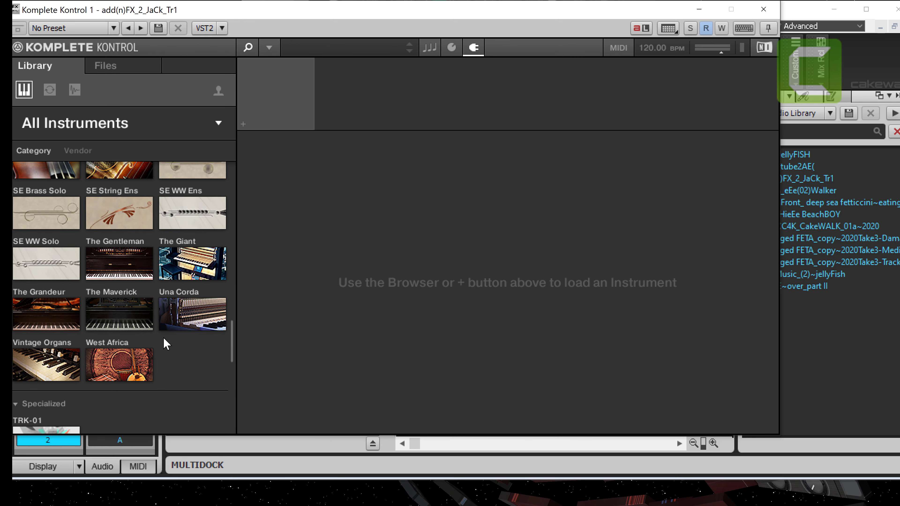
scroll(164, 338, up, 6)
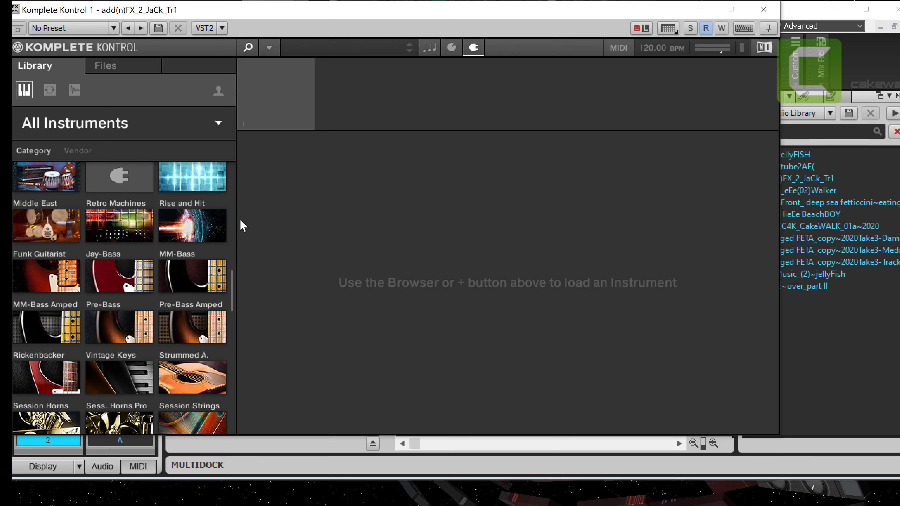
click(195, 231)
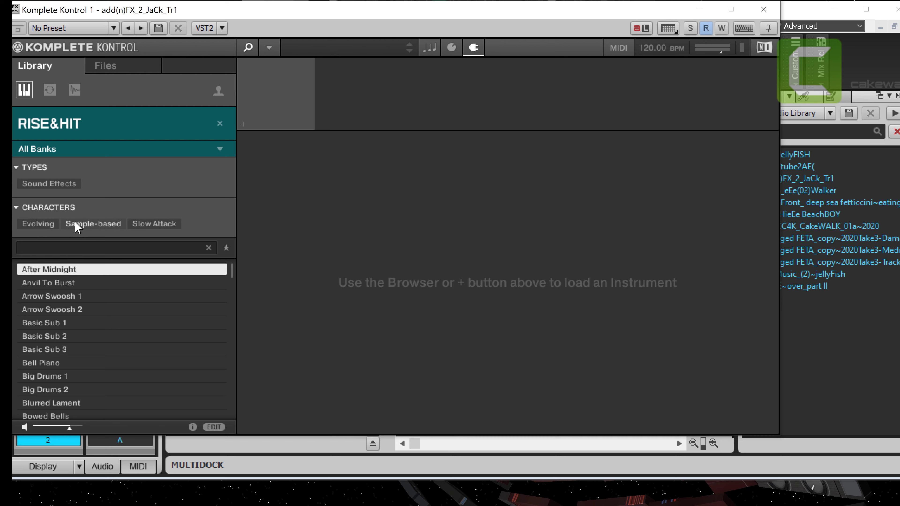
Step: Filter the Rise & Hit presets to Sample-based and load the Machine Crash preset
click(77, 227)
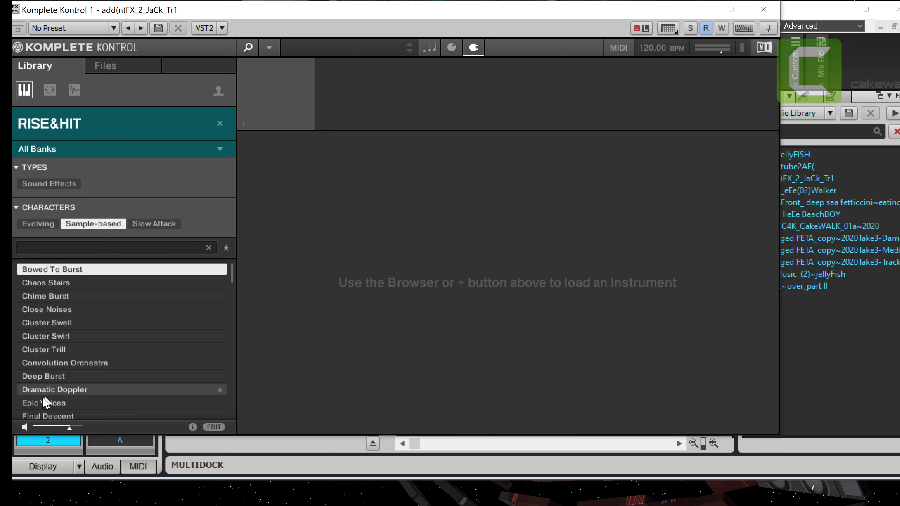
scroll(41, 402, down, 1)
scroll(41, 403, down, 2)
scroll(40, 401, down, 3)
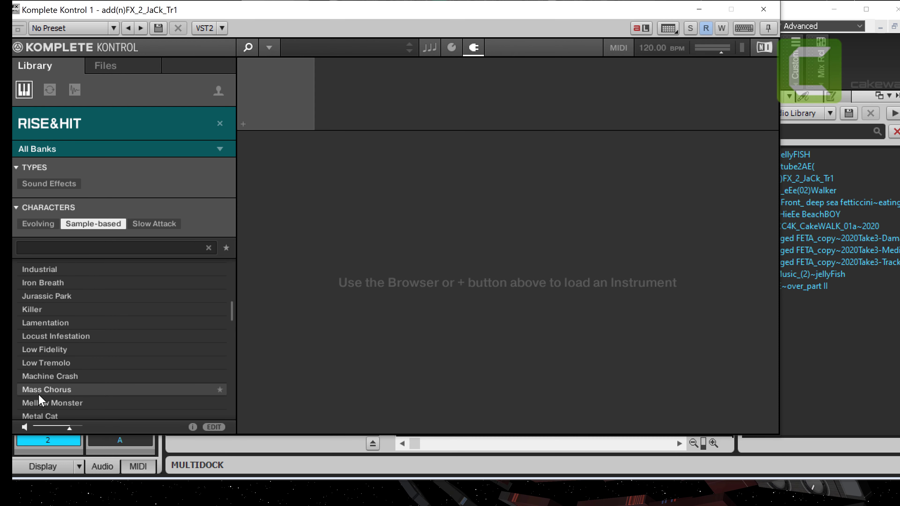
click(53, 377)
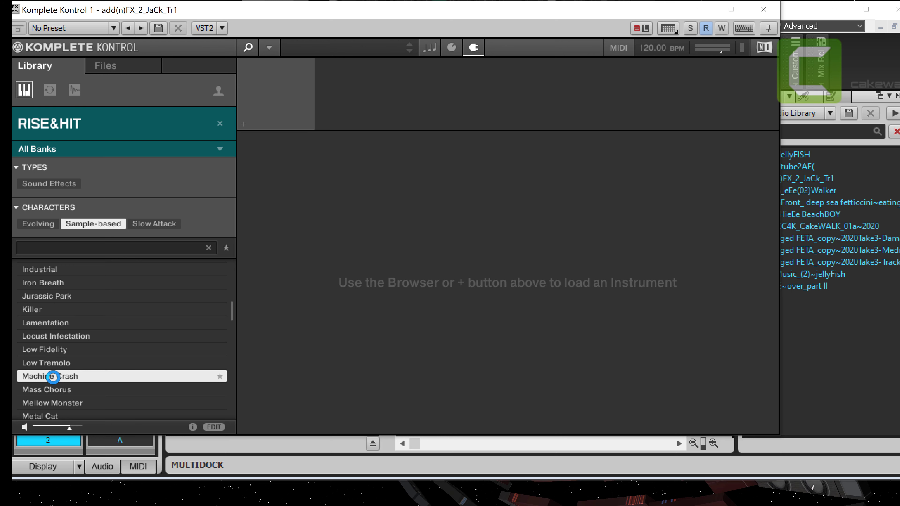
Step: Load the Machine Crash preset and arrange the Komplete Kontrol window so all four Rise & Hit sound layers are in view
double_click(53, 377)
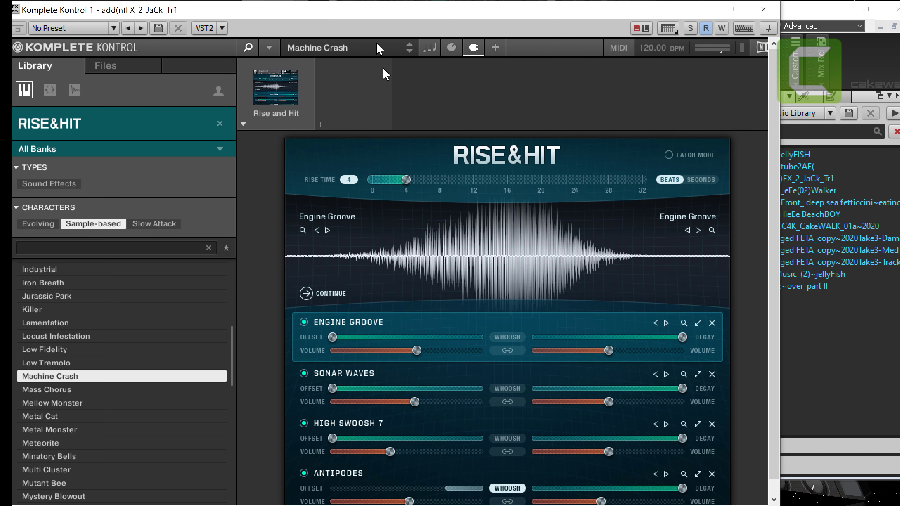
drag(380, 13, 437, 5)
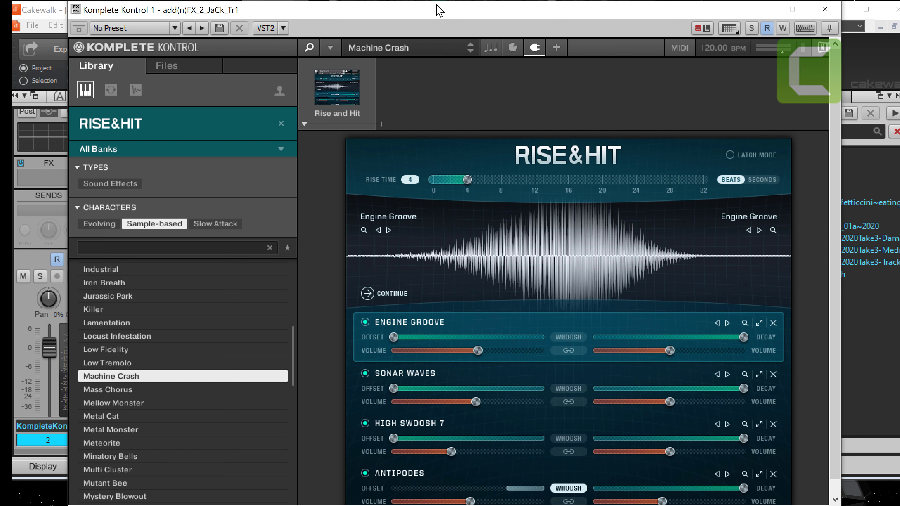
drag(437, 5, 433, 46)
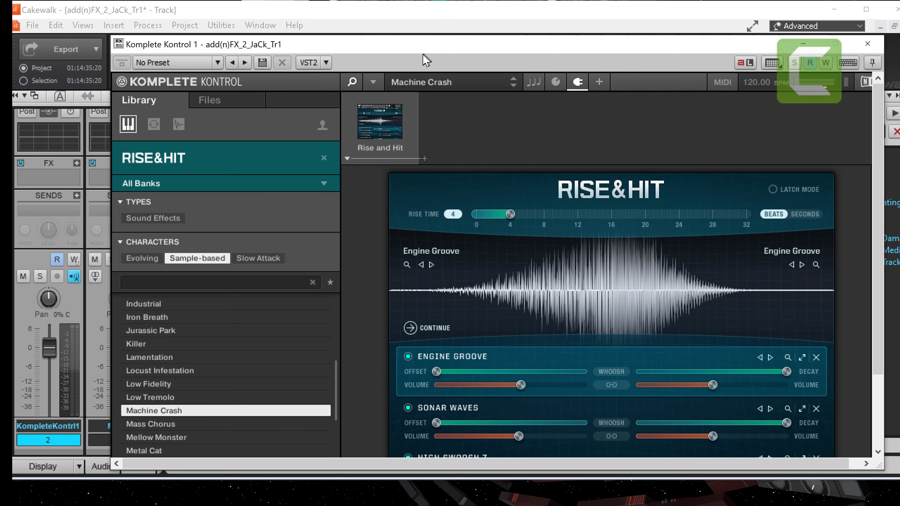
drag(422, 49, 409, 7)
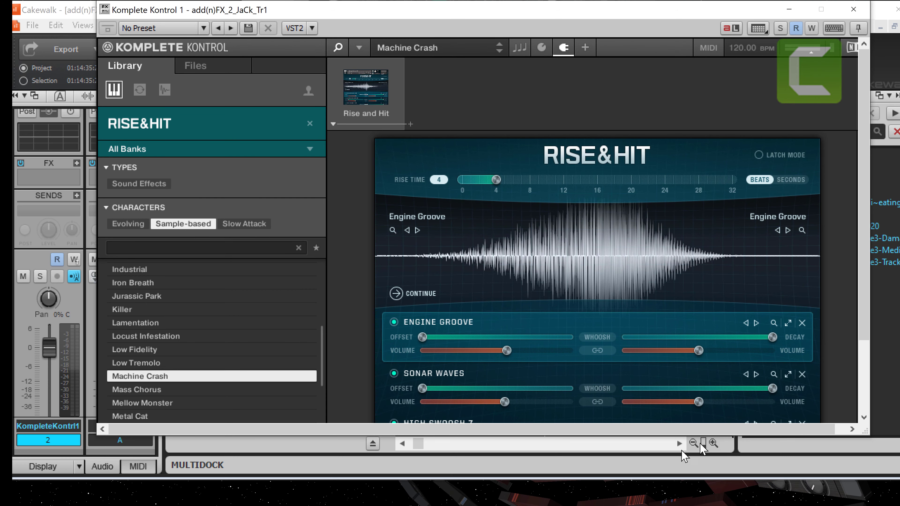
click(864, 419)
click(864, 419)
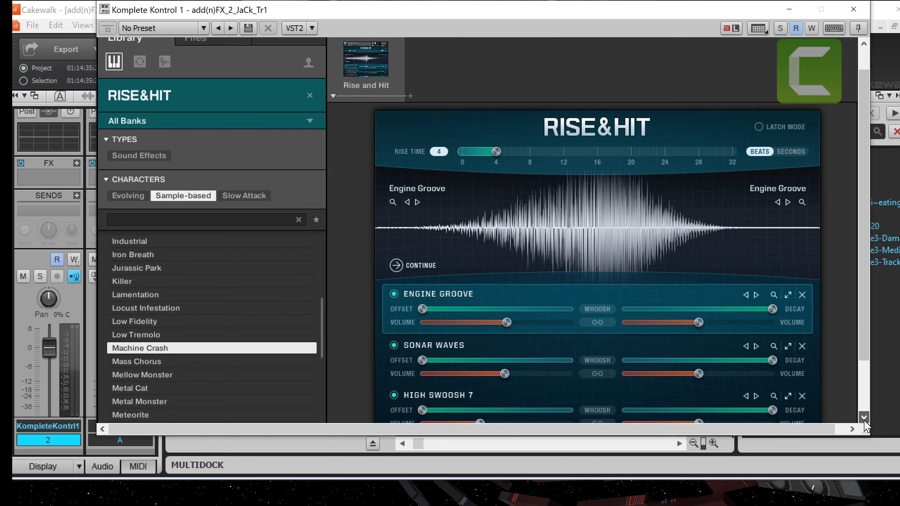
click(864, 419)
click(865, 420)
click(864, 419)
click(864, 419)
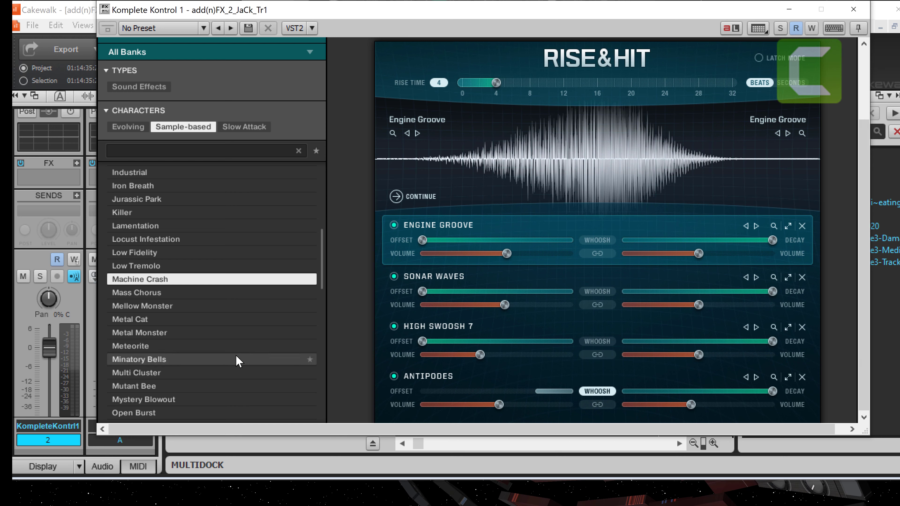
Step: Audition the Mellow Monster, Metal Monster, Minatory Bells and Mutant Bee presets, setting the rise time of Mutant Bee to 6 beats
click(127, 306)
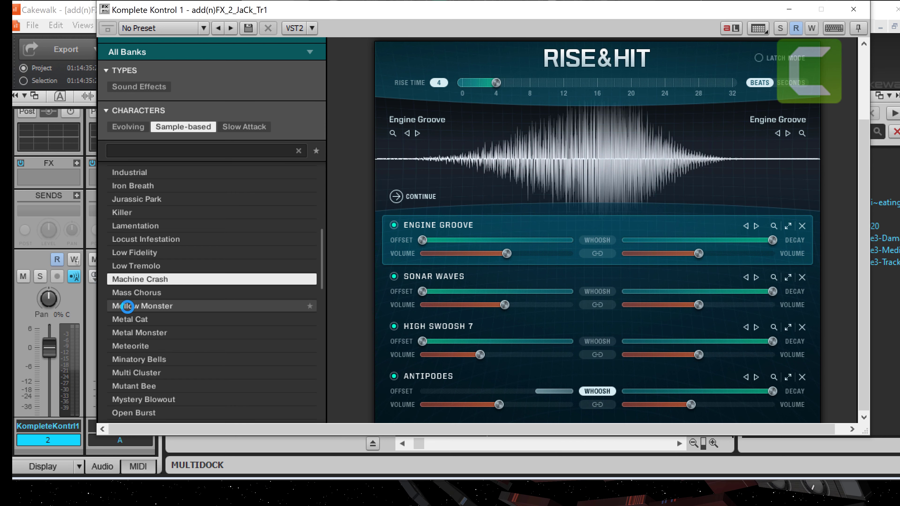
double_click(127, 306)
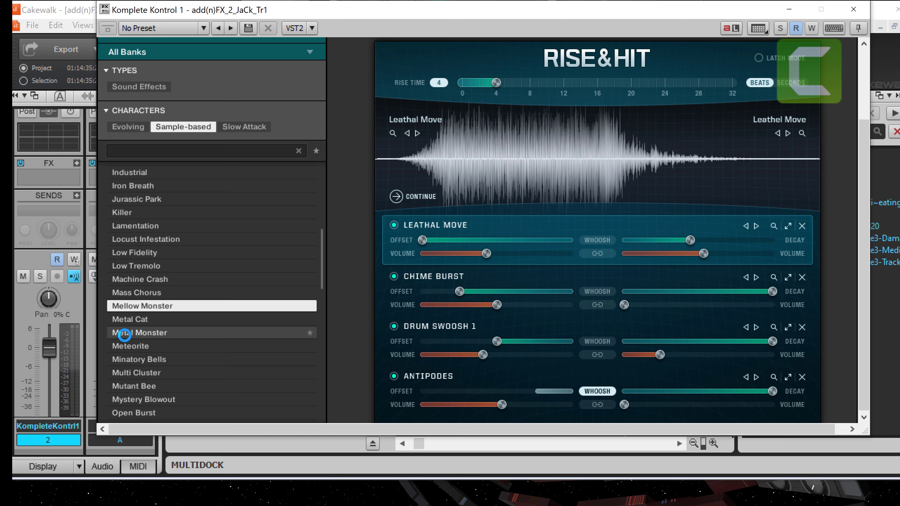
click(125, 334)
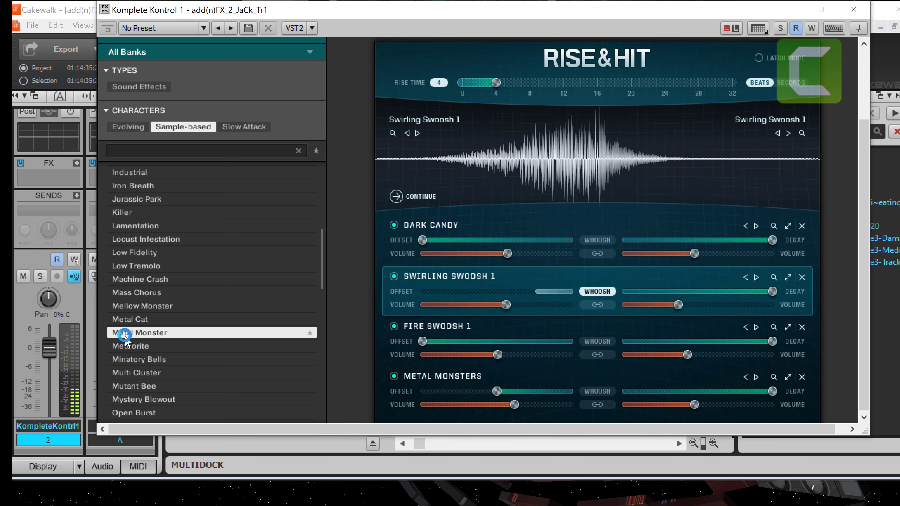
click(135, 359)
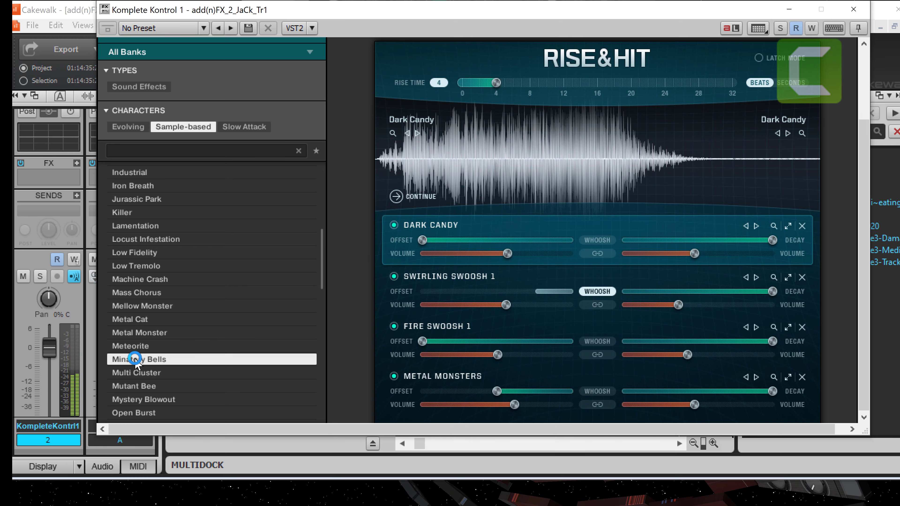
click(133, 388)
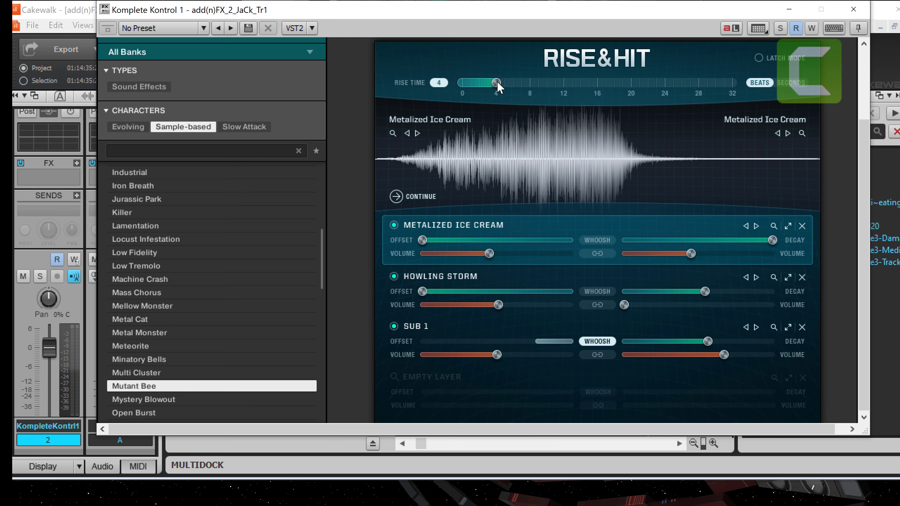
drag(497, 85, 510, 113)
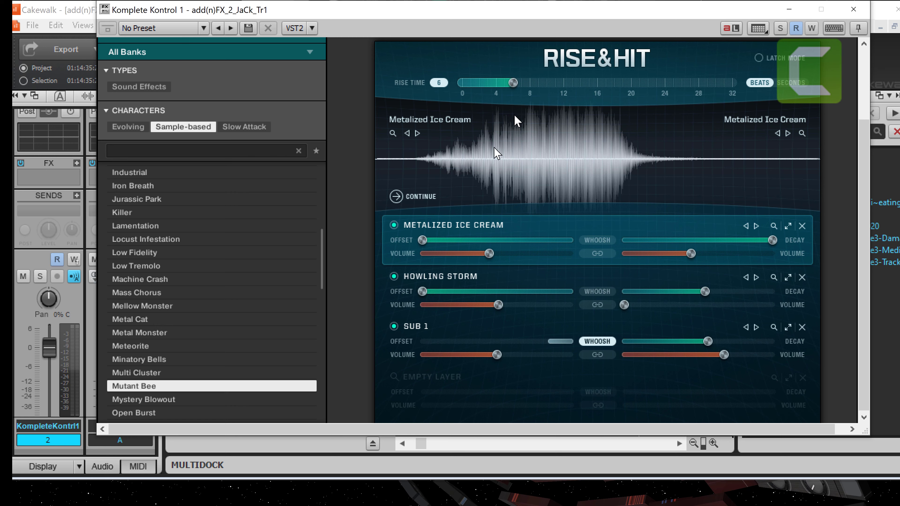
Step: Load the Phil Thunder preset and move the Komplete Kontrol window clear of the project's transport controls
scroll(161, 358, down, 3)
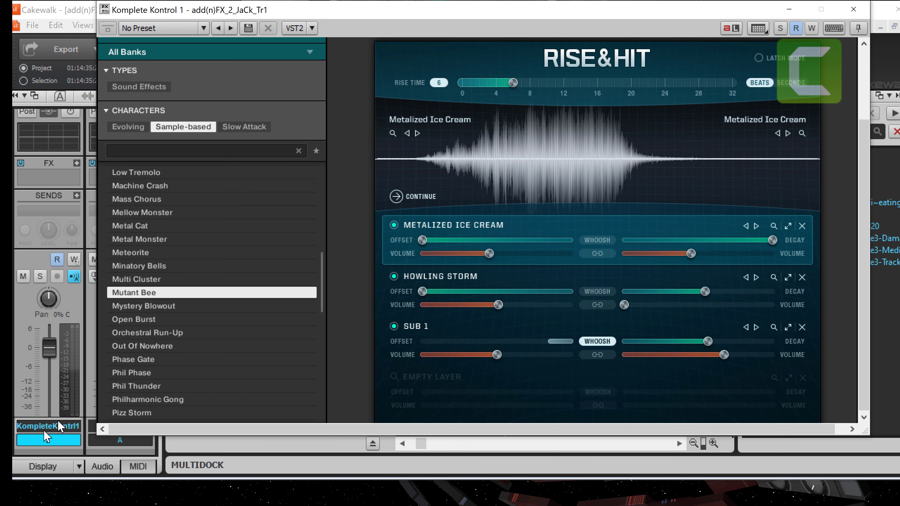
click(120, 387)
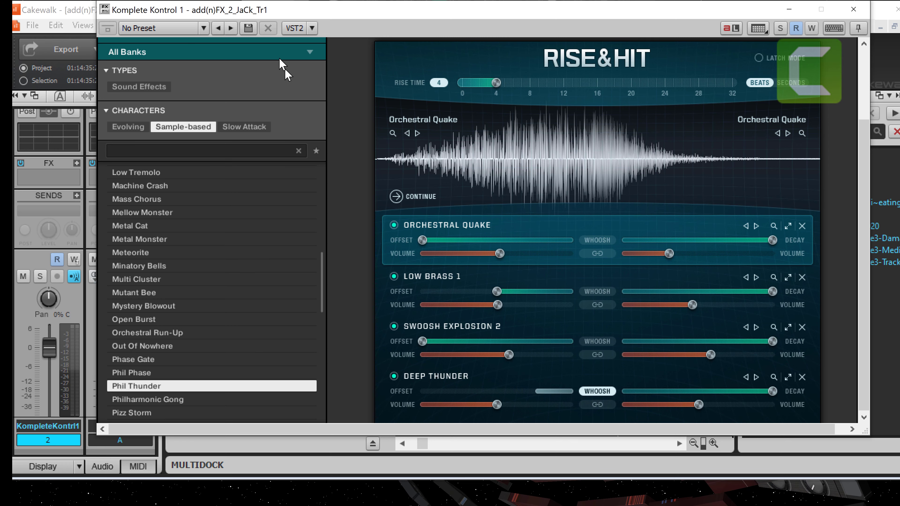
drag(275, 12, 292, 124)
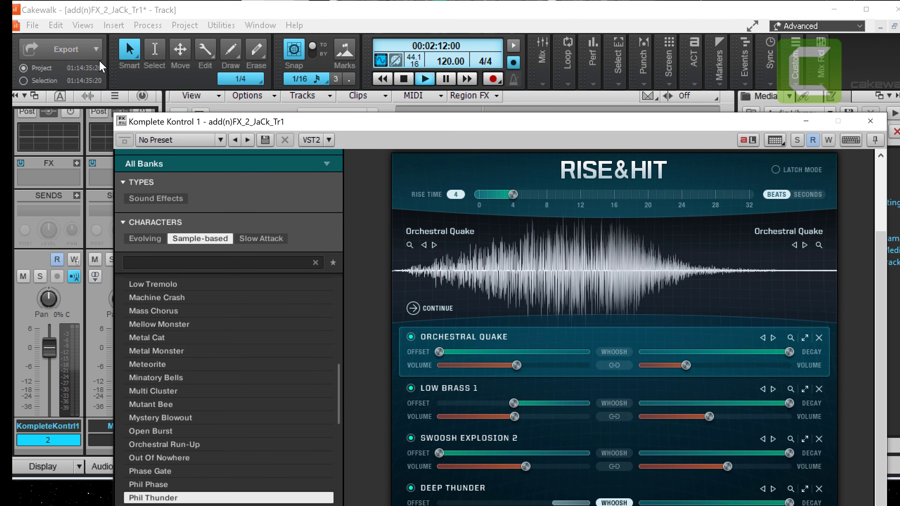
Step: Minimize the Komplete Kontrol window and pause the project's playback
click(33, 25)
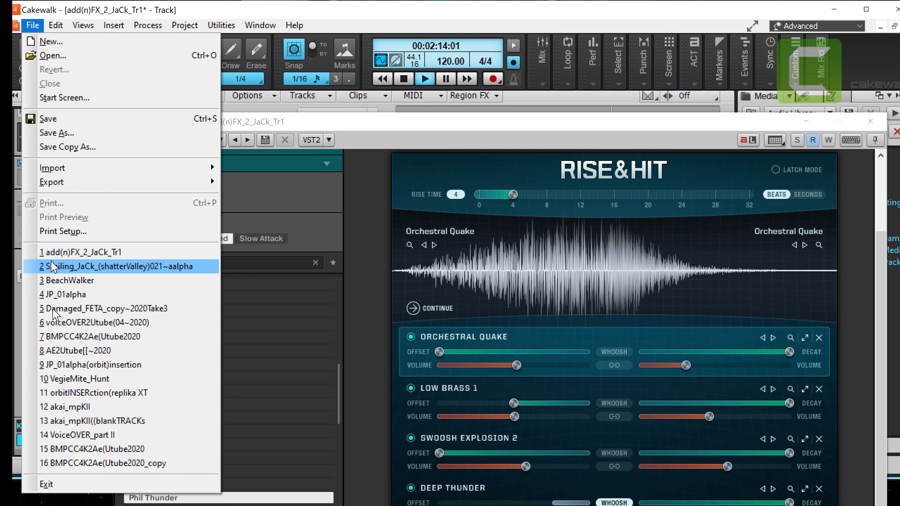
click(63, 486)
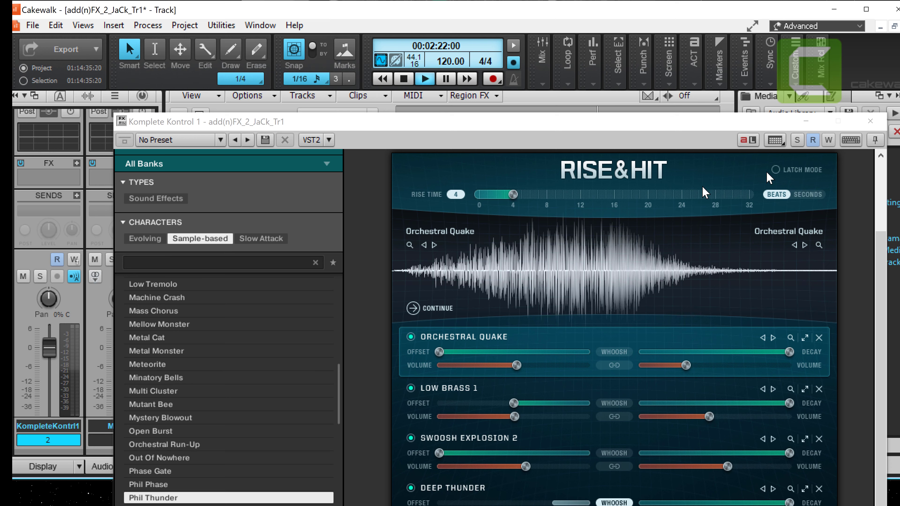
click(807, 123)
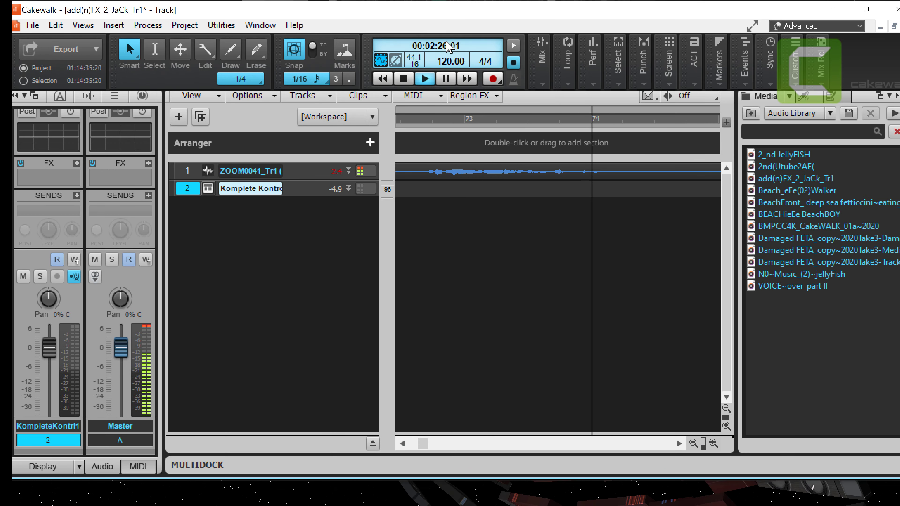
click(446, 79)
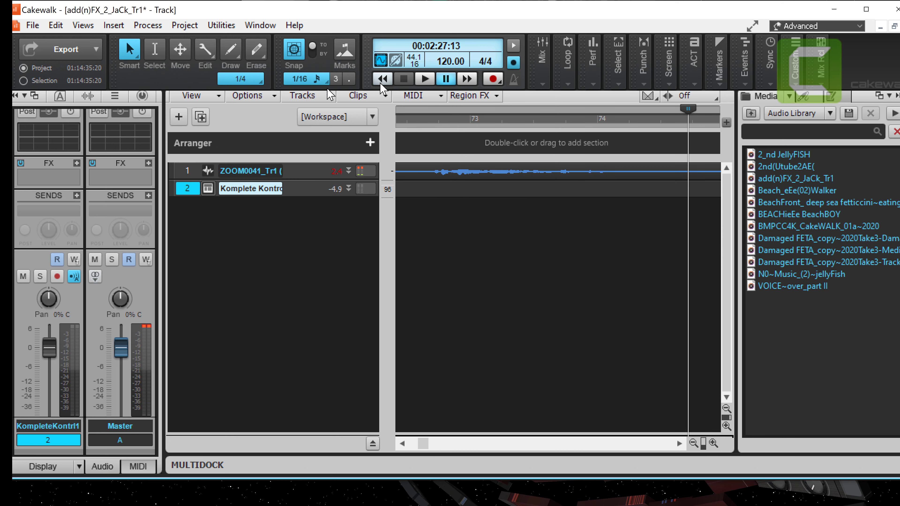
Step: Save the add(n)FX_2_JaCk_Tr1 project and exit the program
click(31, 26)
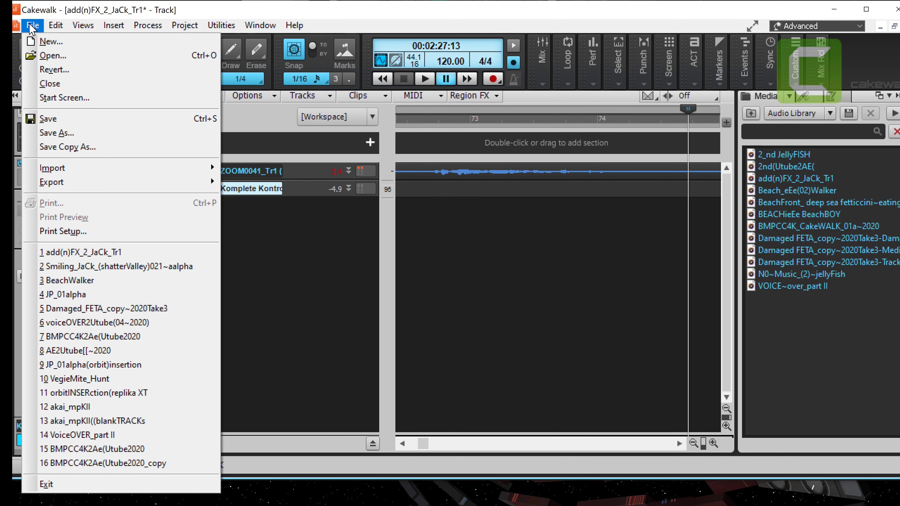
click(47, 120)
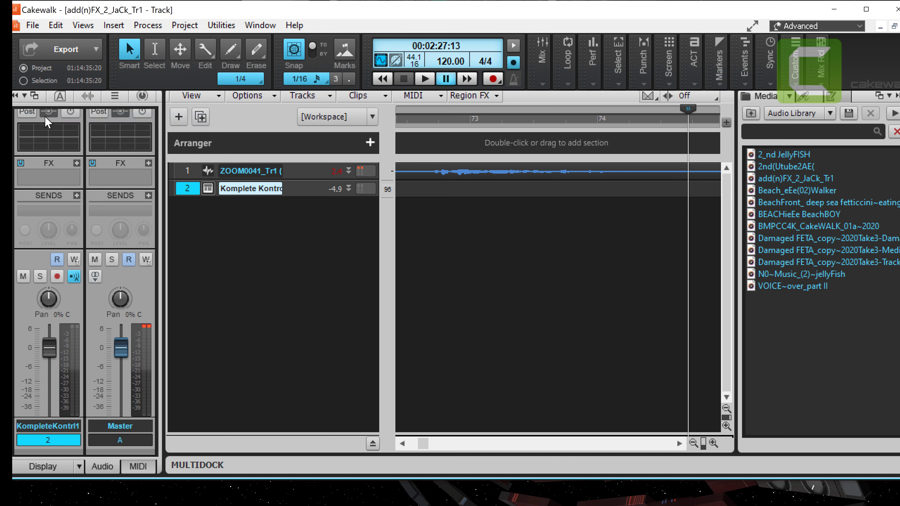
click(33, 25)
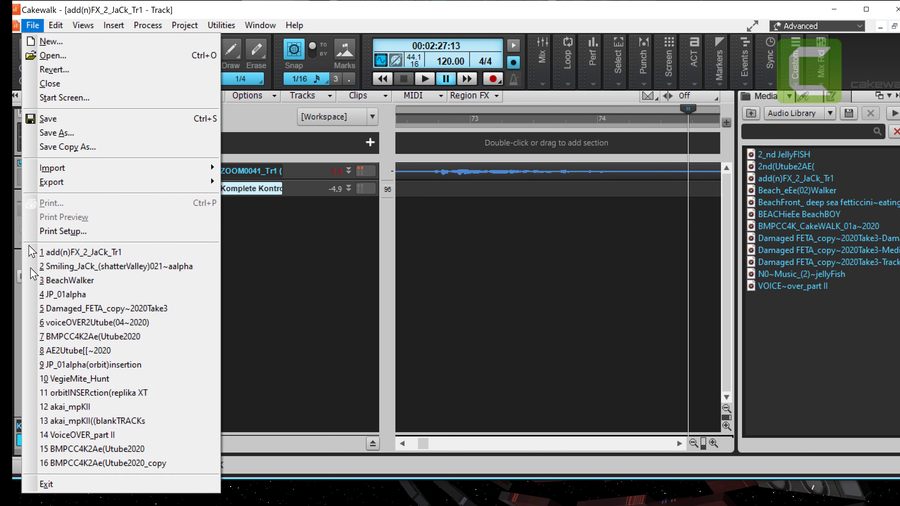
click(50, 484)
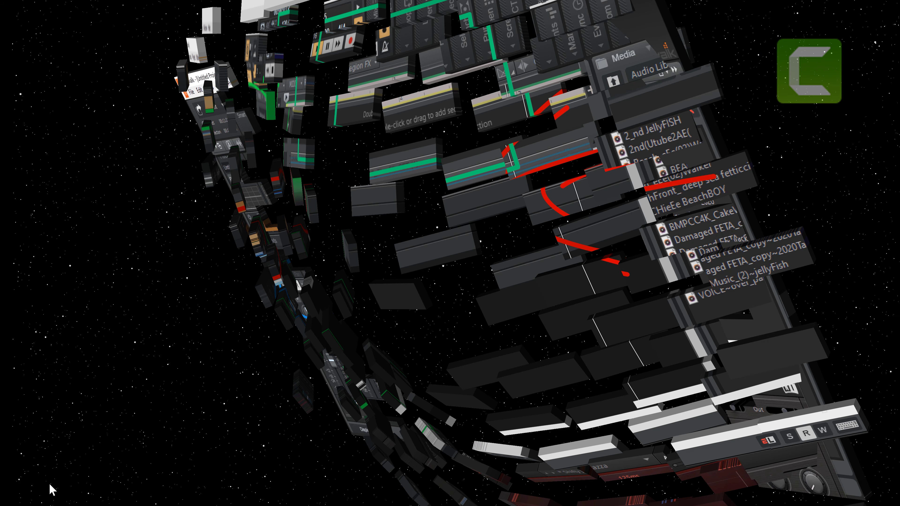